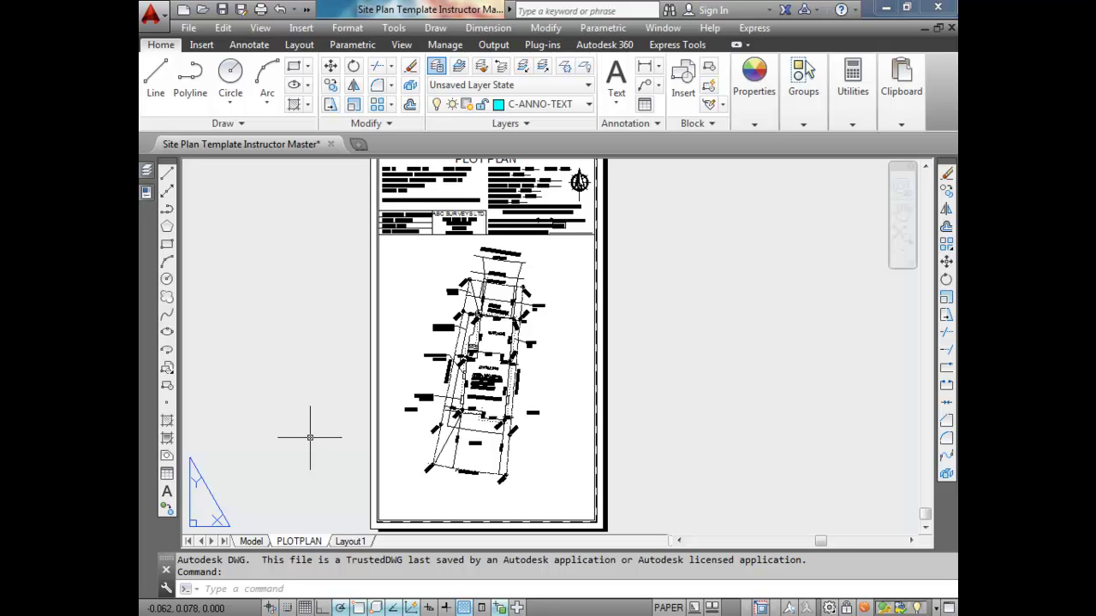
Step: Glance at model space and the PLOTPLAN layout, then switch to the Layout1 sheet
click(256, 542)
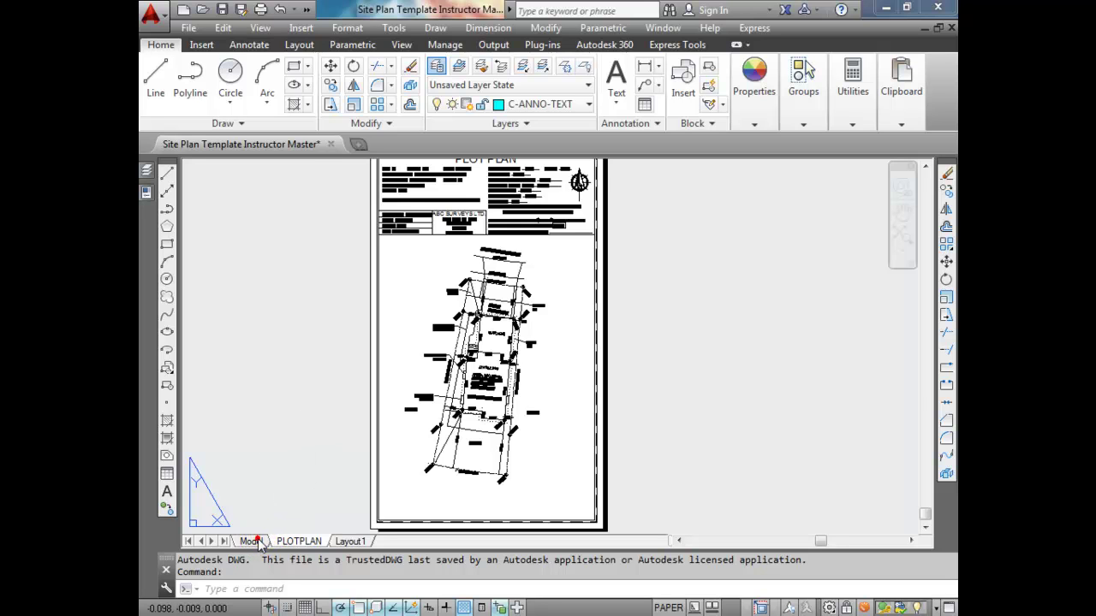
click(297, 542)
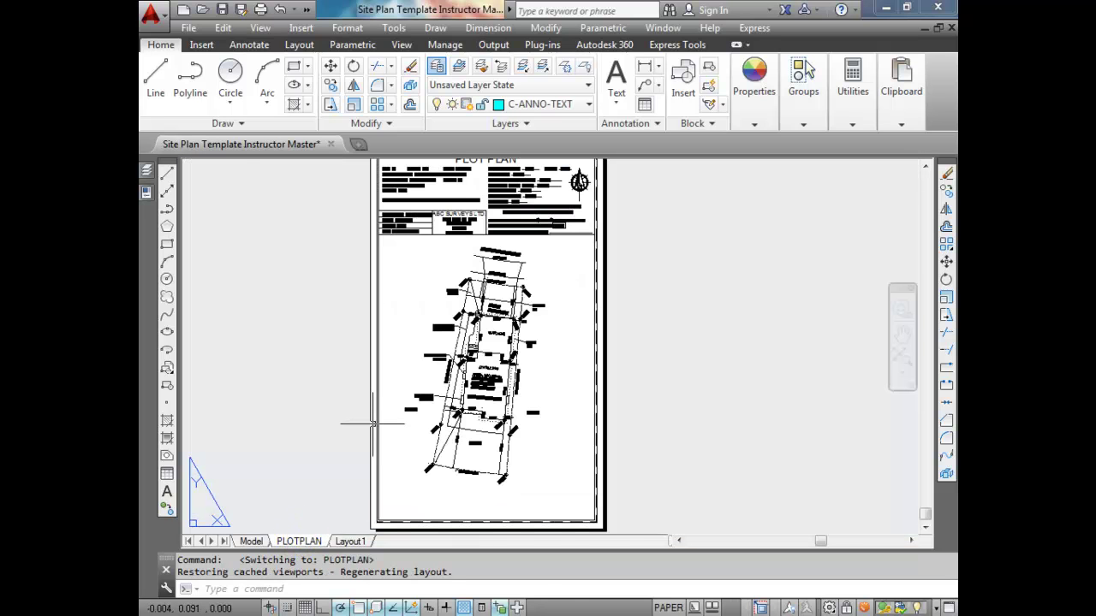
scroll(373, 423, down, 2)
scroll(360, 399, up, 2)
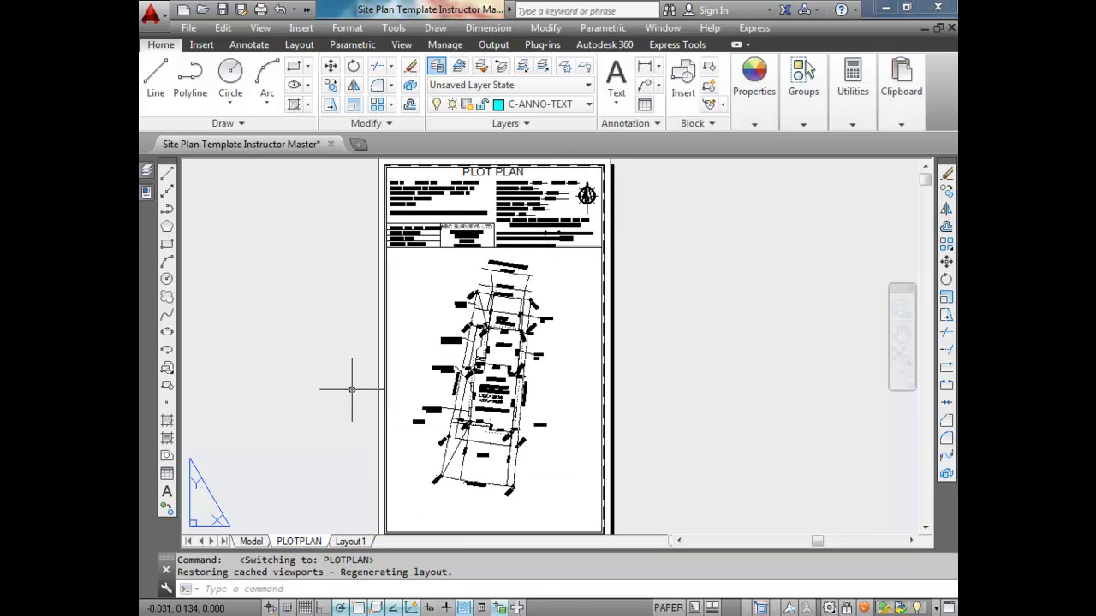
click(358, 544)
Step: Create a new layout from the Layout1 tab menu and switch to the new Layout2
right_click(353, 543)
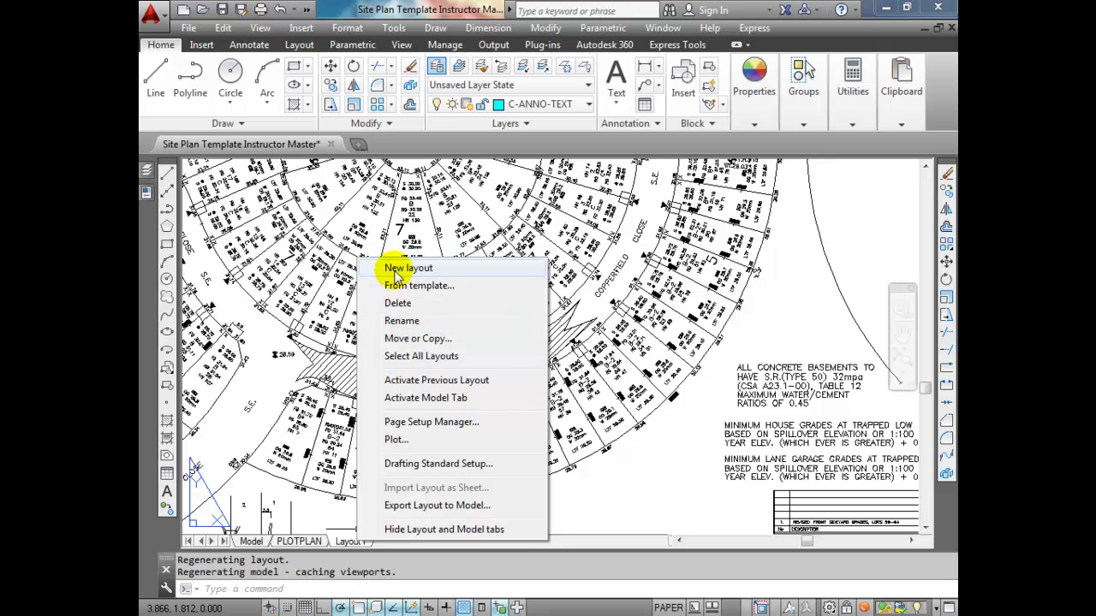
click(395, 270)
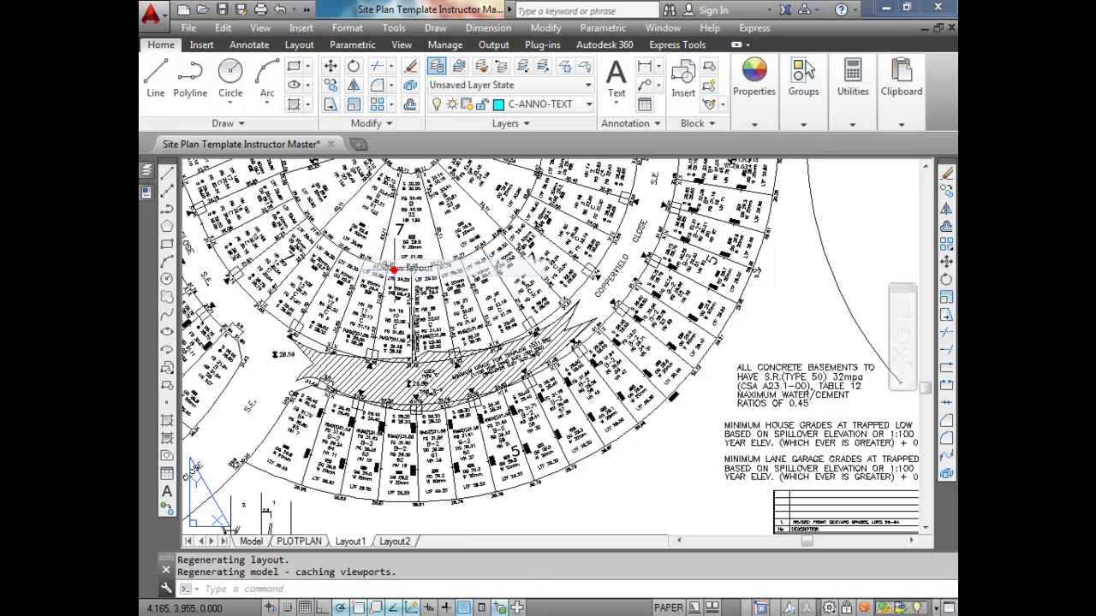
click(393, 542)
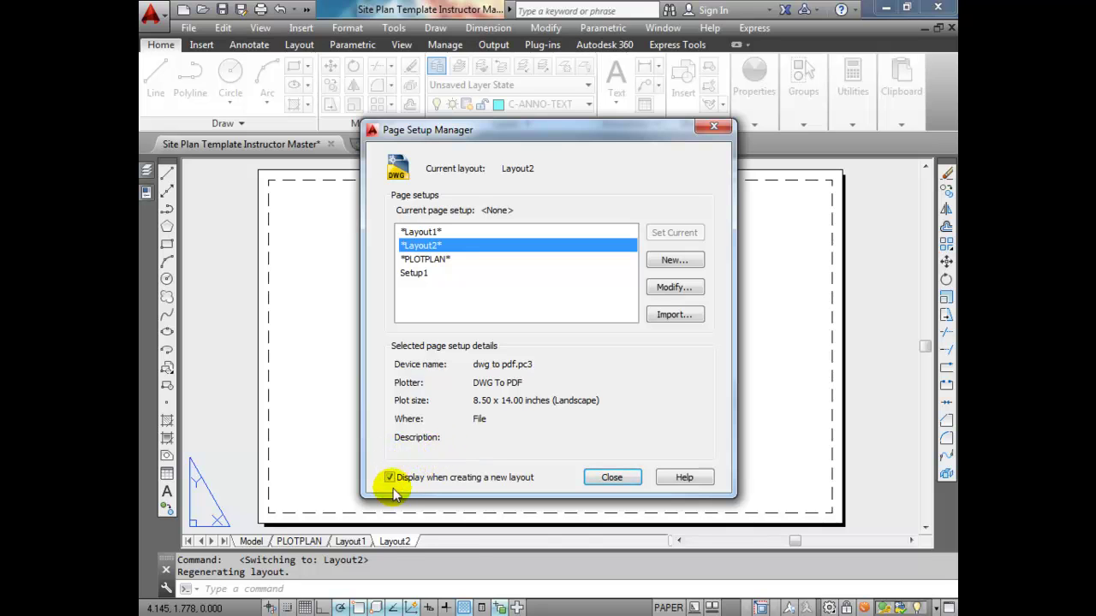
Step: Rename Layout2 to PLOTPLAN2 and reopen its Page Setup Manager
click(612, 477)
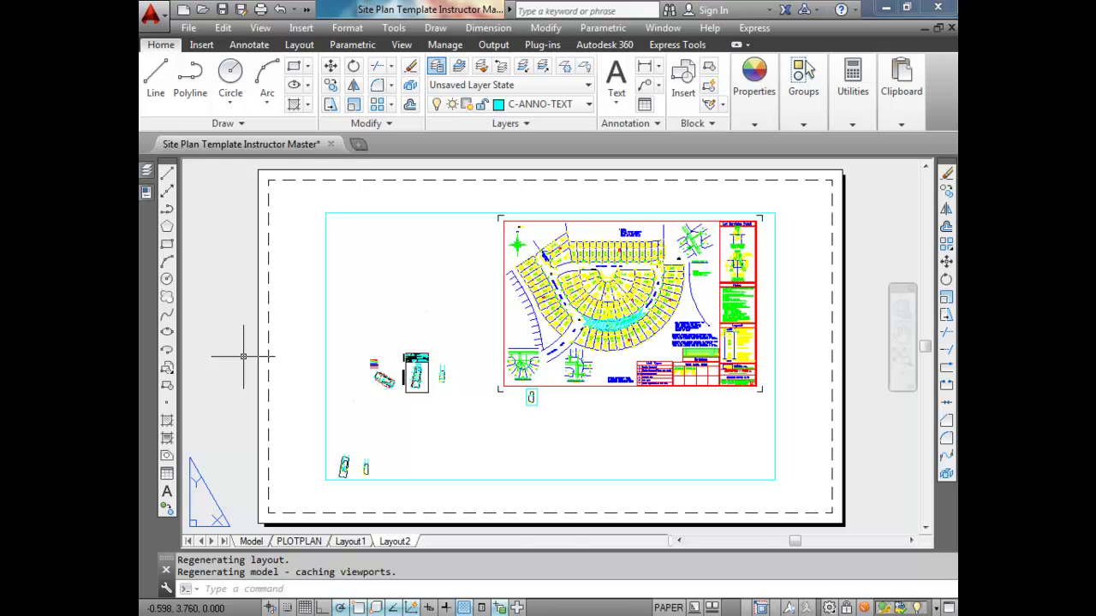
right_click(399, 541)
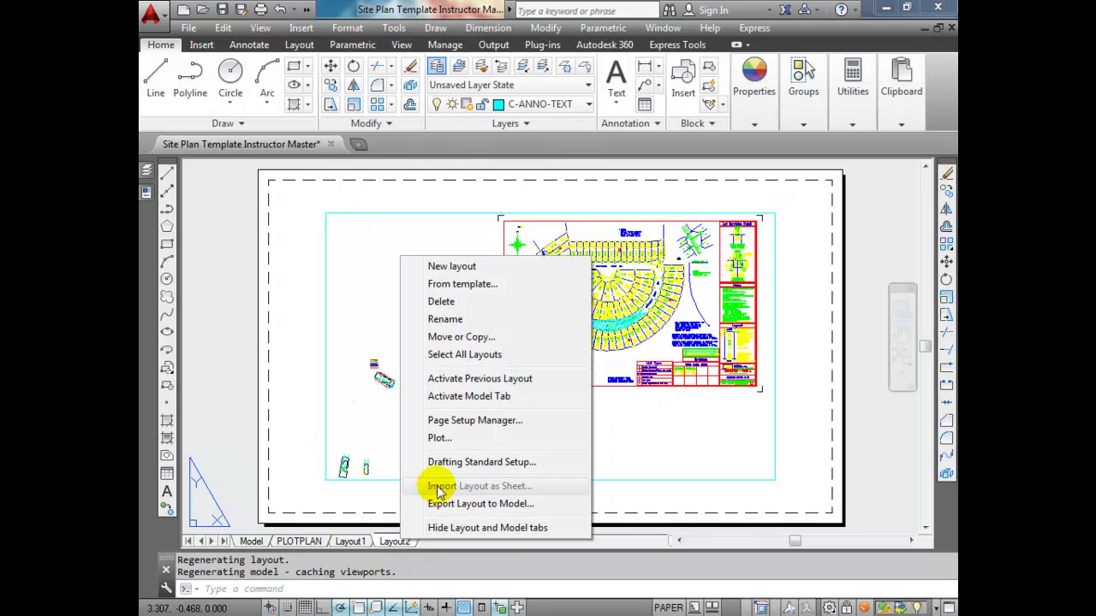
click(445, 318)
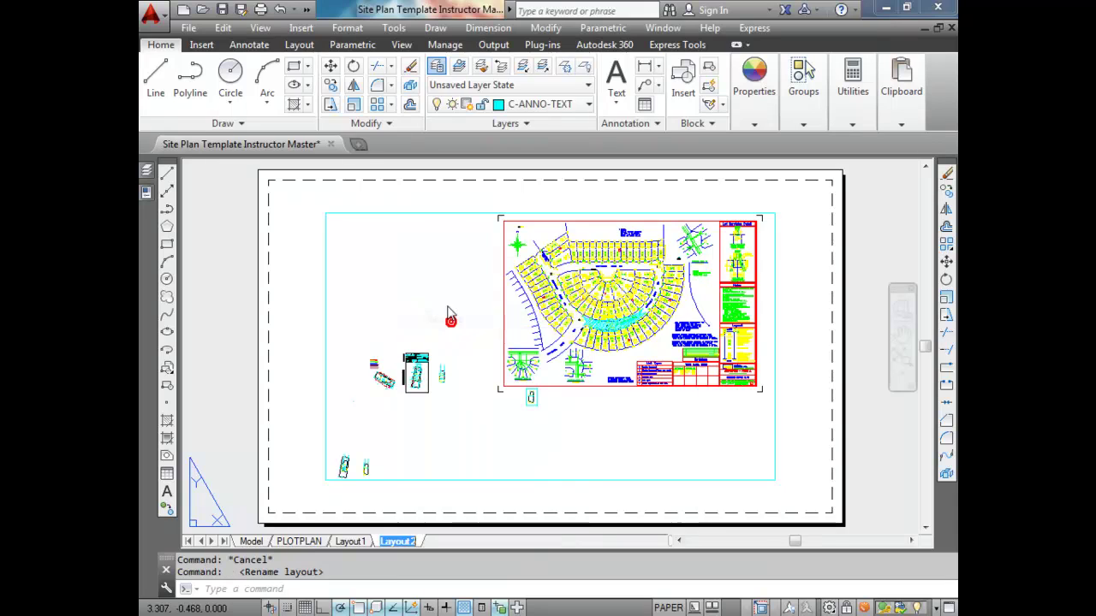
text(PLOTPL)
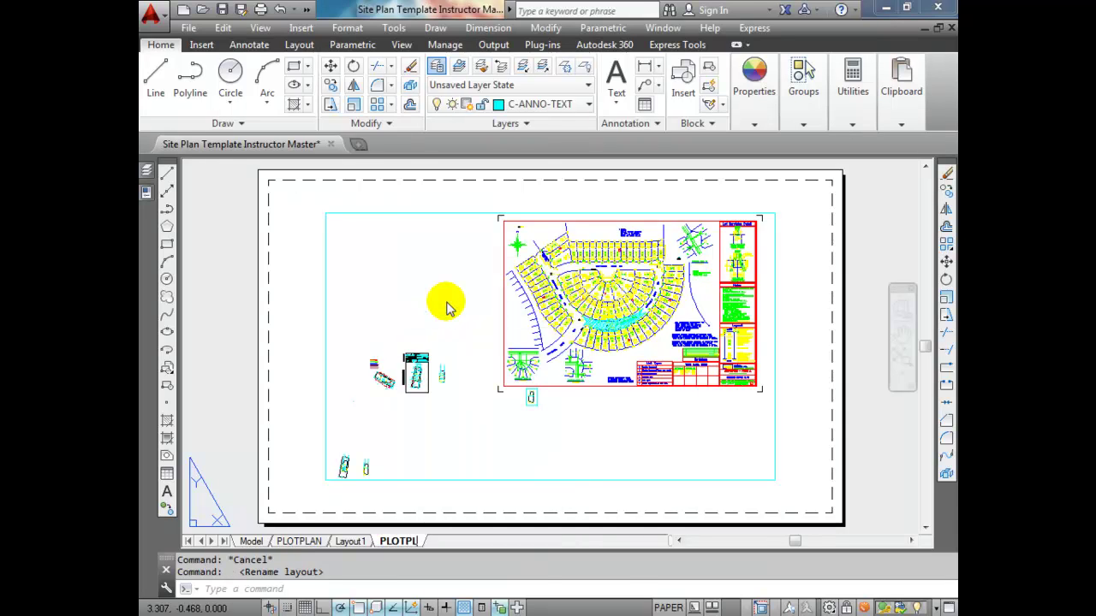
text(AN2)
key(Return)
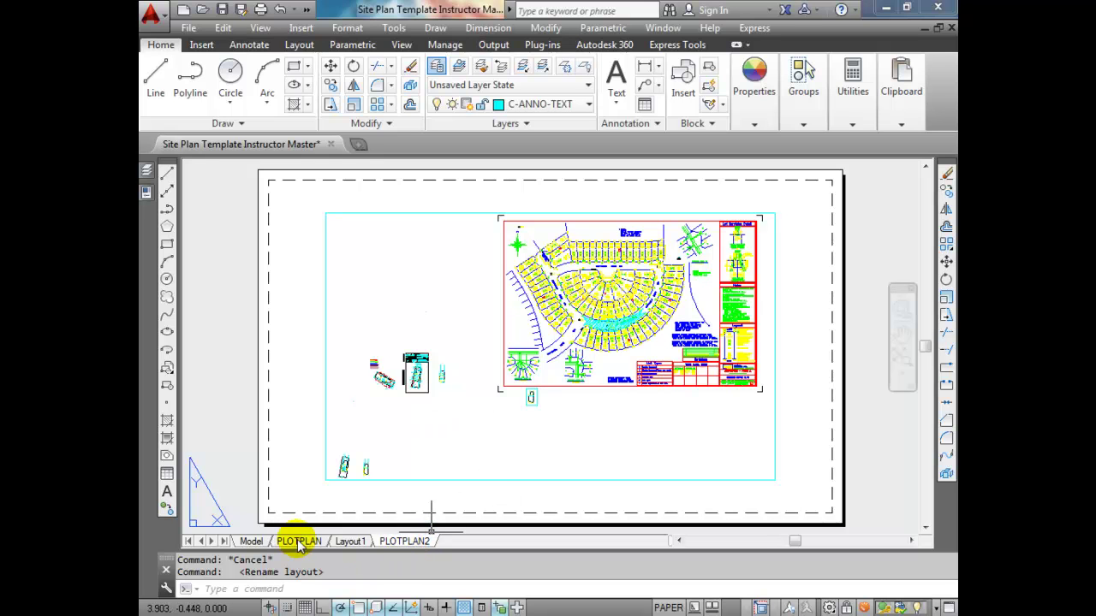
right_click(417, 547)
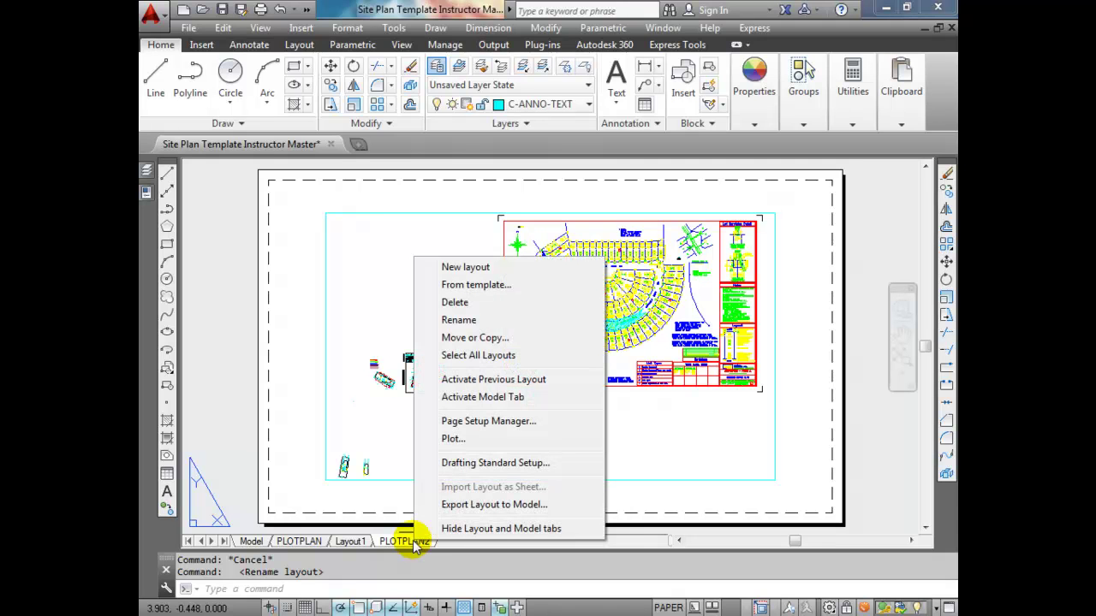
click(454, 423)
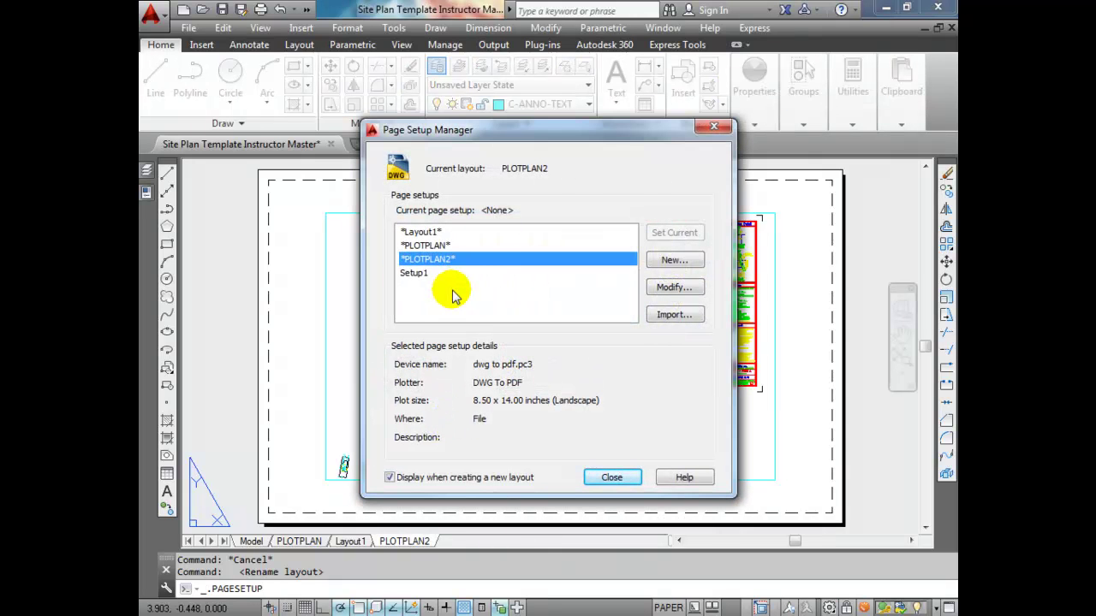
Step: Close the page setup list and return to the PLOTPLAN2 layout
click(611, 477)
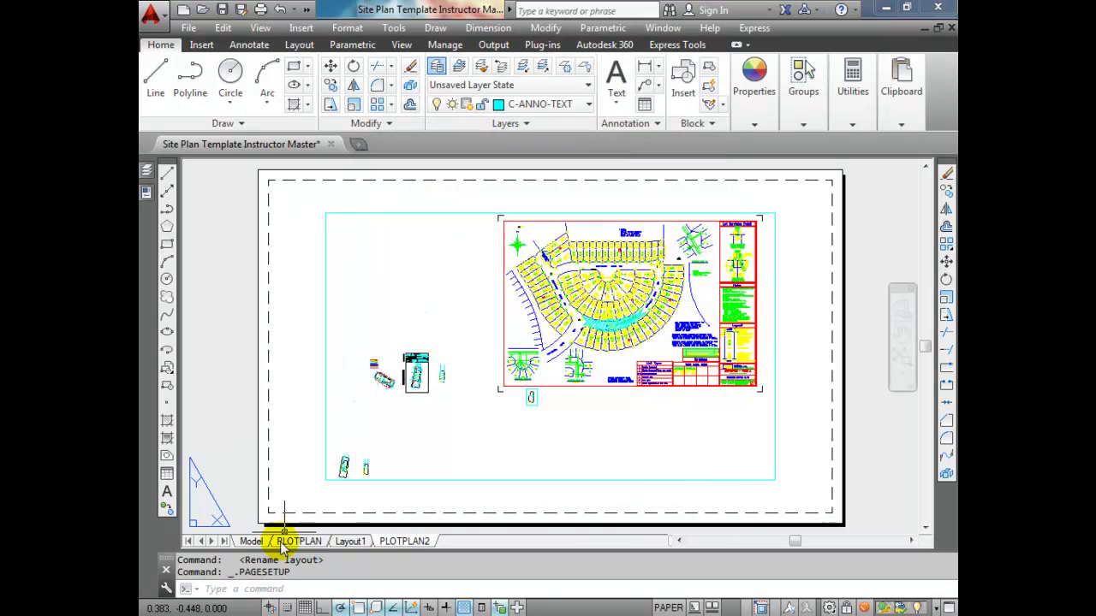
click(289, 542)
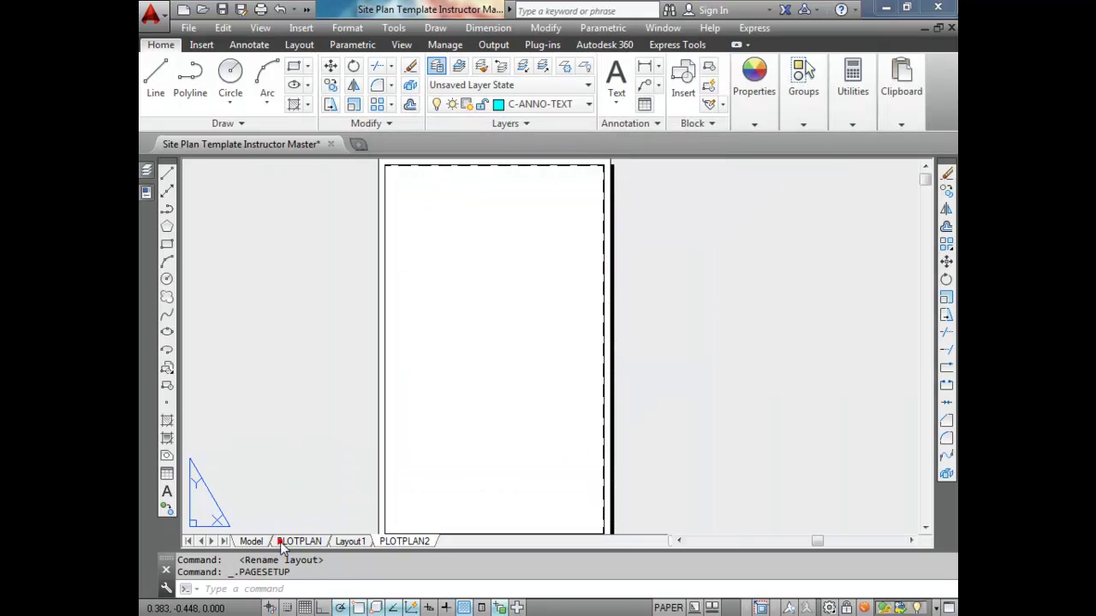
right_click(409, 550)
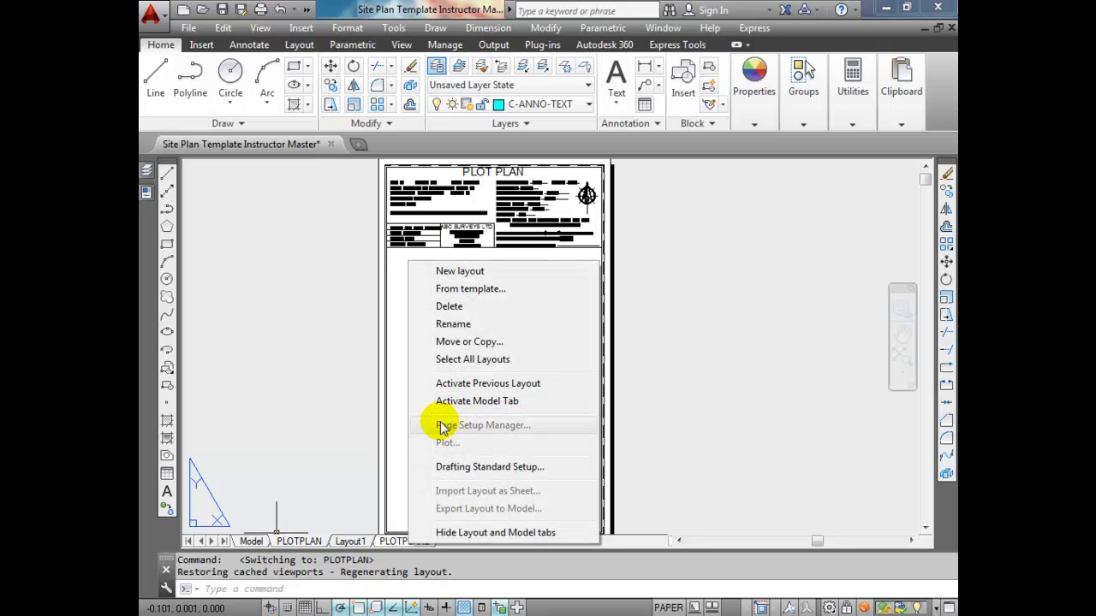
click(387, 541)
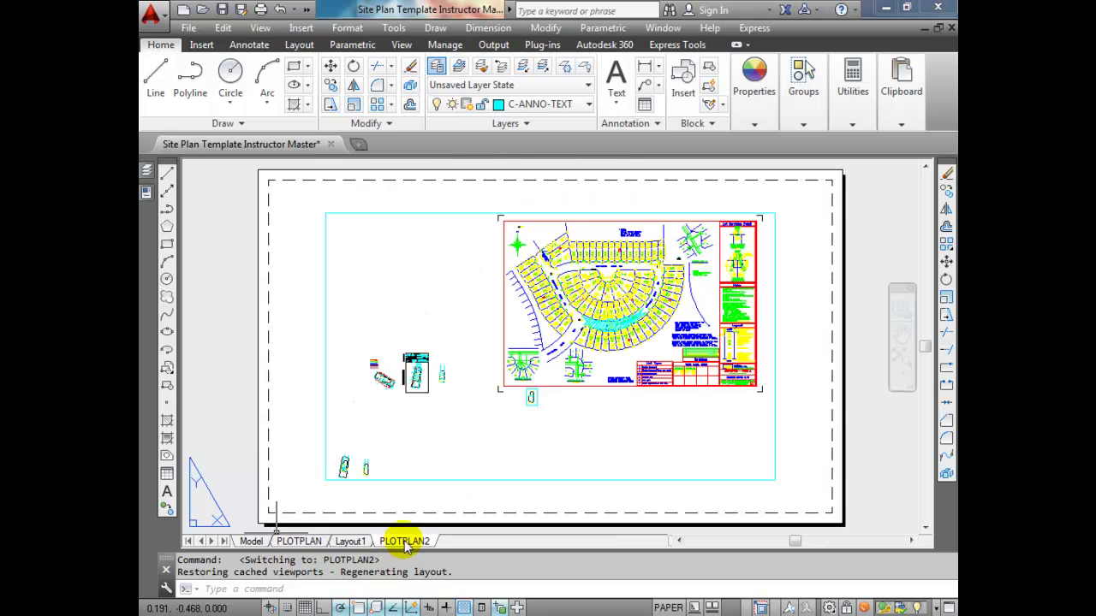
Step: Open the Page Setup Manager and modify the *PLOTPLAN2* page setup
right_click(407, 539)
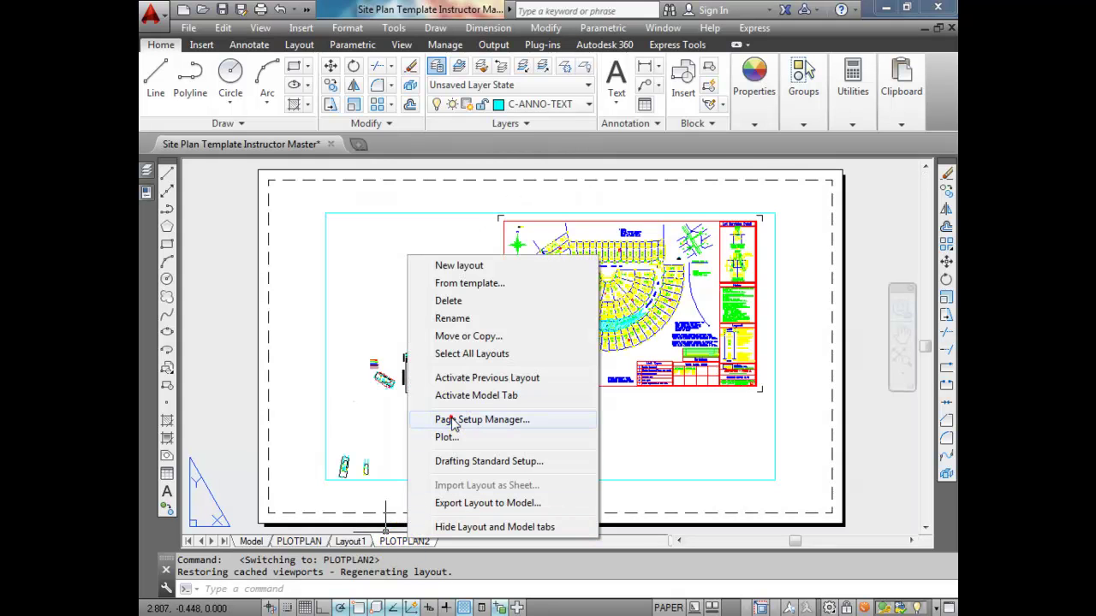
click(446, 423)
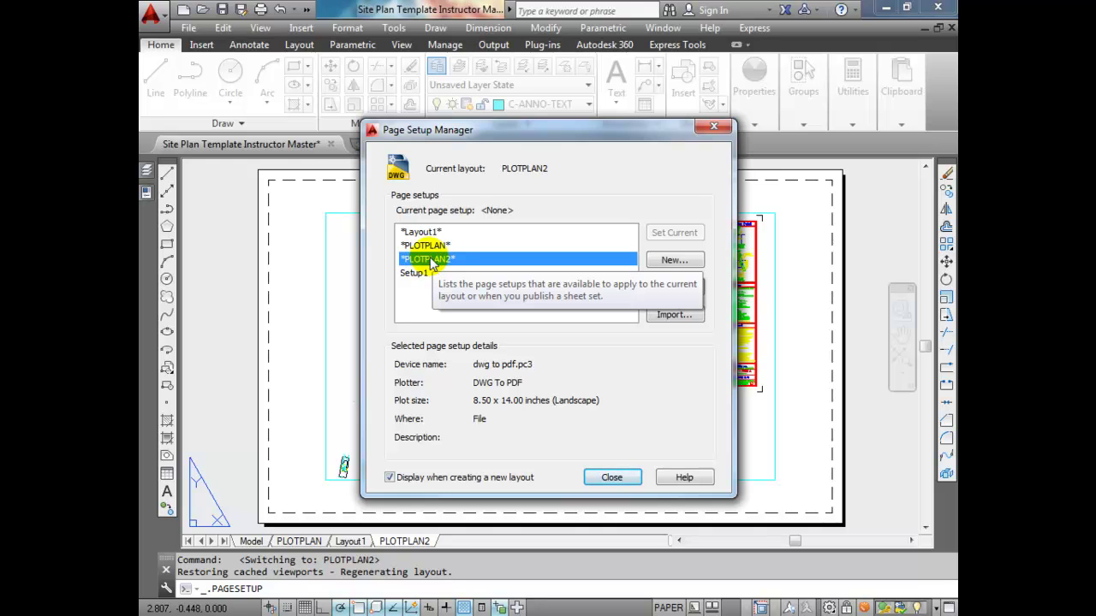
click(426, 246)
click(427, 259)
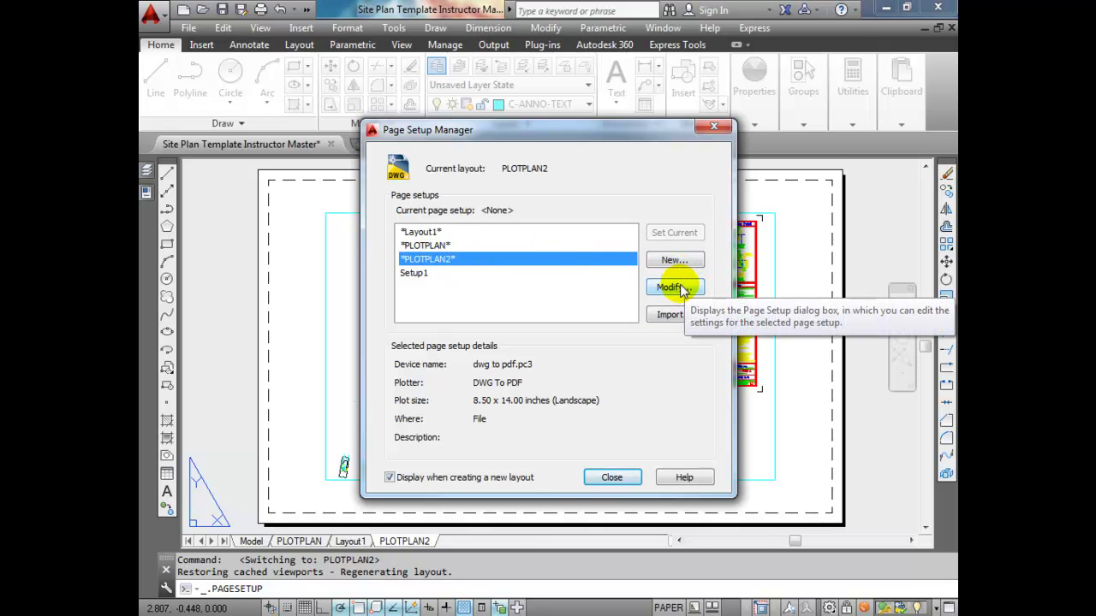
click(678, 288)
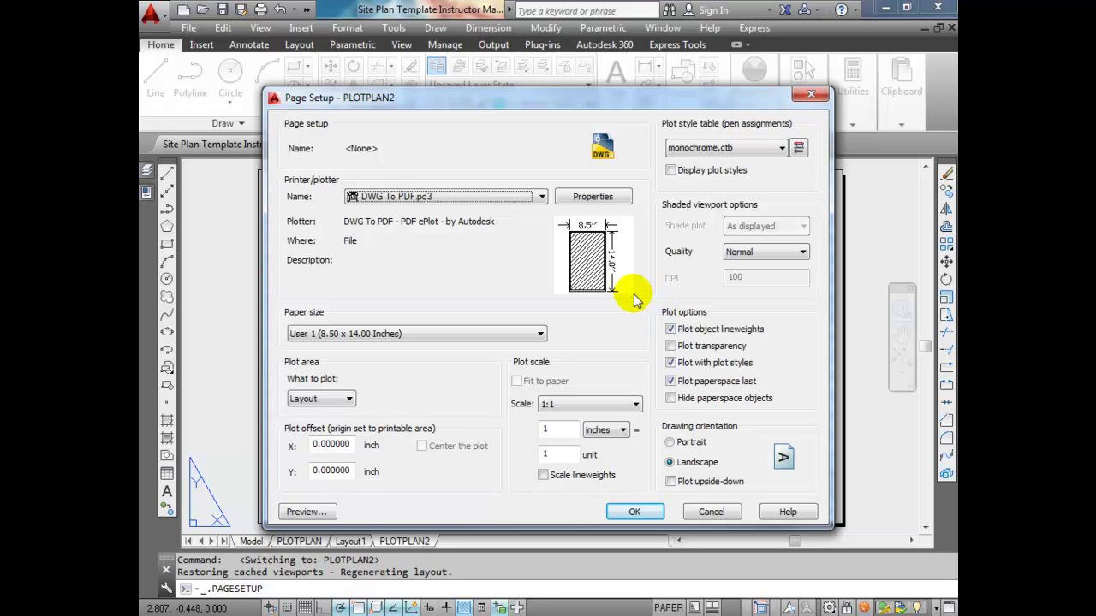
click(543, 198)
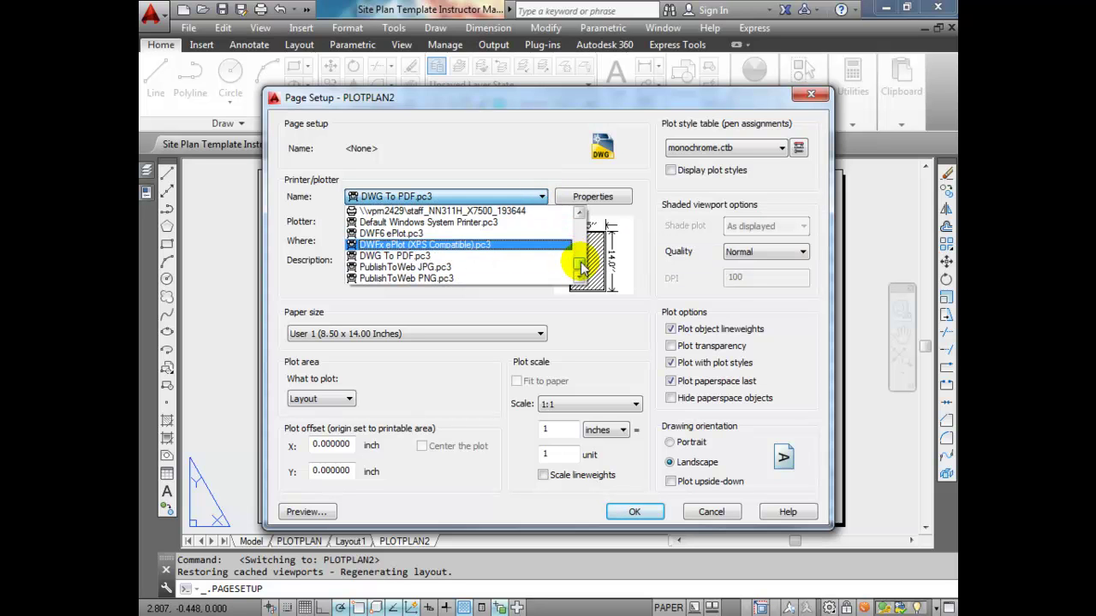
mouse_move(580, 267)
mouse_down()
mouse_move(578, 214)
mouse_move(581, 258)
mouse_up()
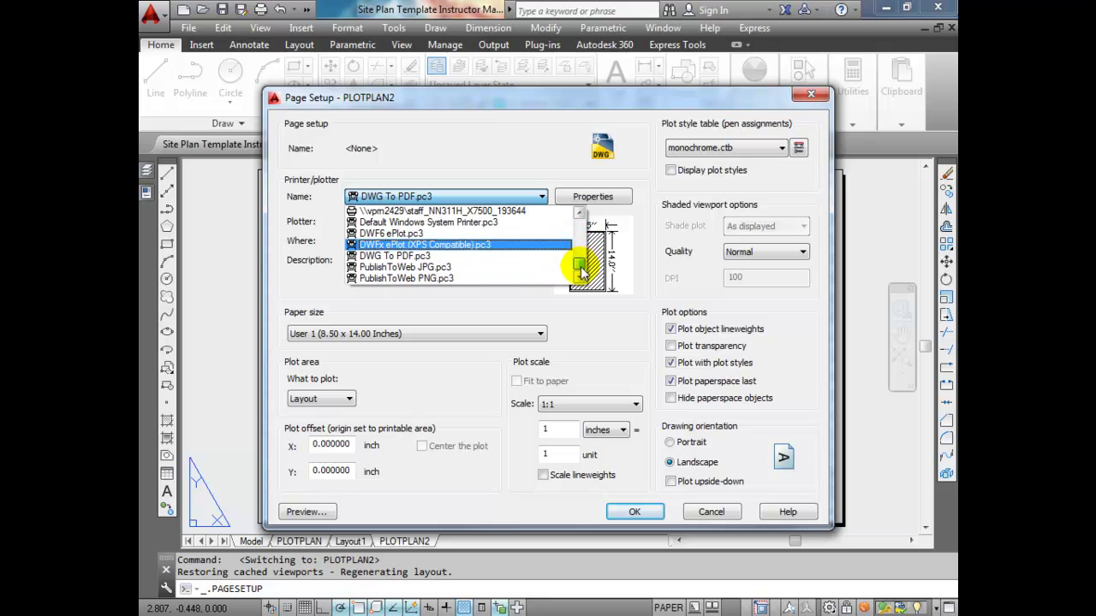
click(409, 257)
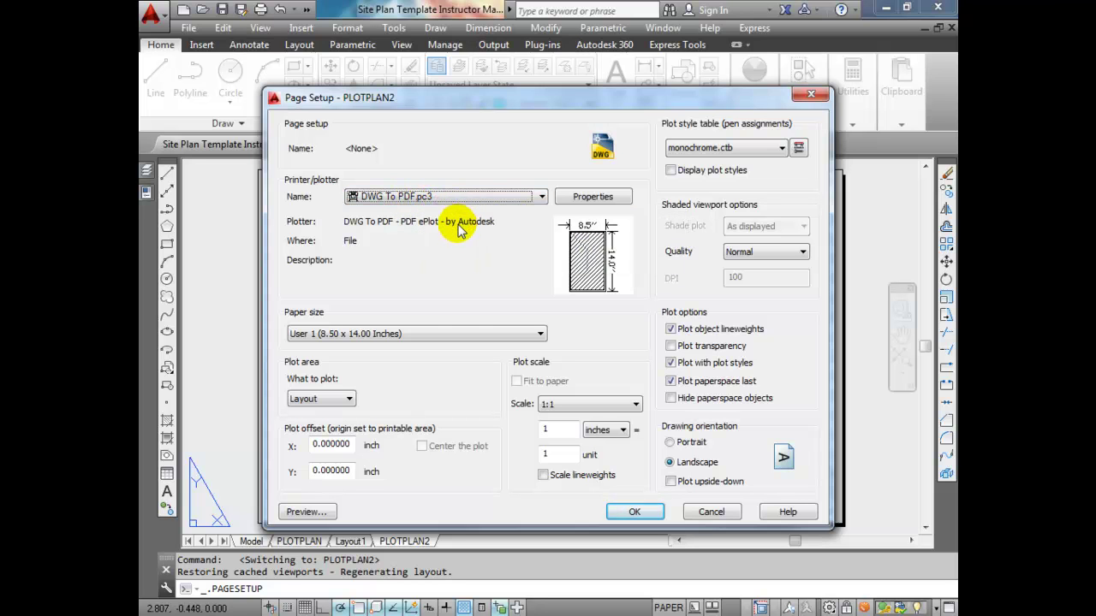
Step: Try DWF6 ePlot.pc3 as plotter, cancel the unsupported paper prompt, and revert to DWG To PDF.pc3
click(541, 197)
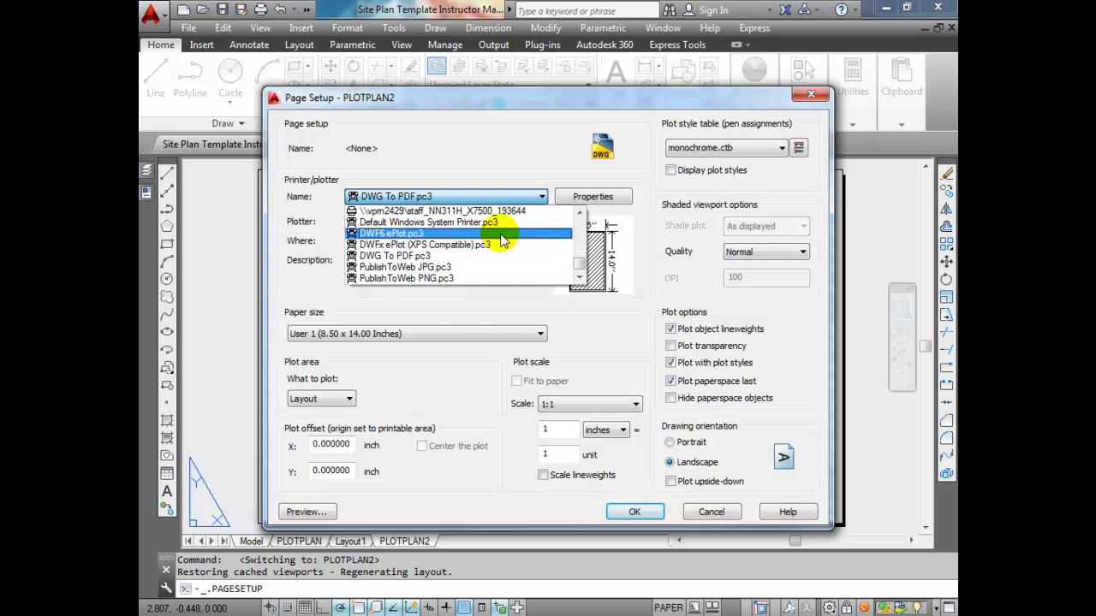
click(407, 258)
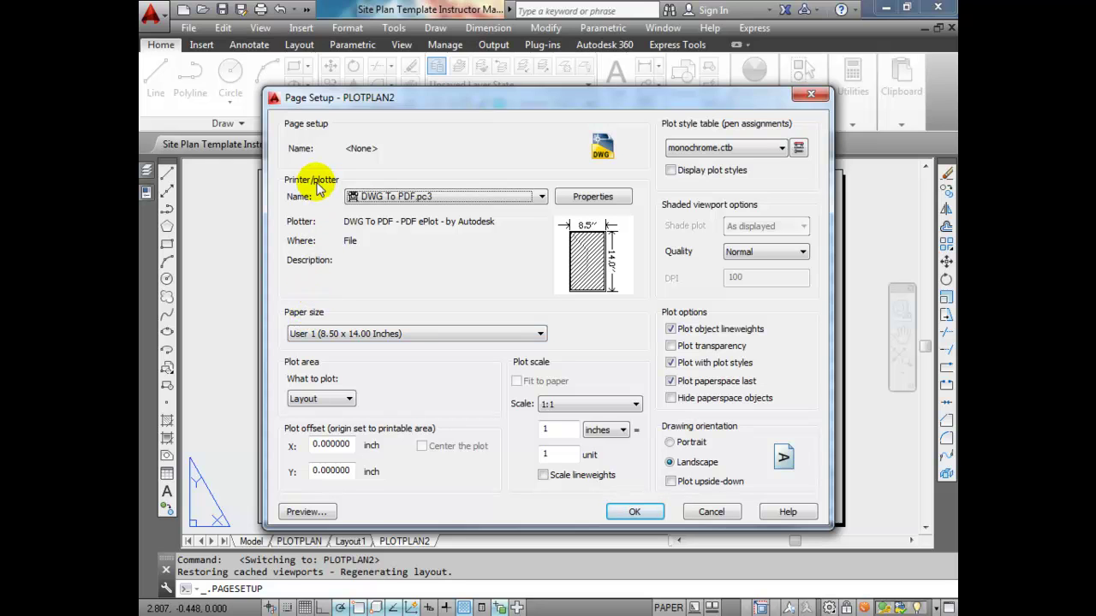
click(525, 196)
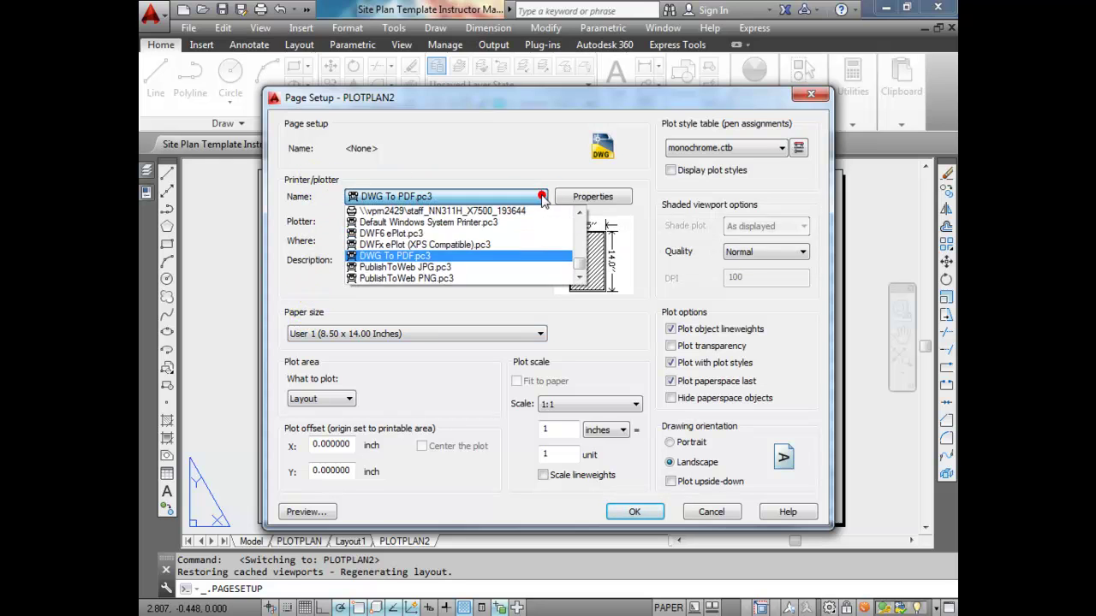
click(462, 234)
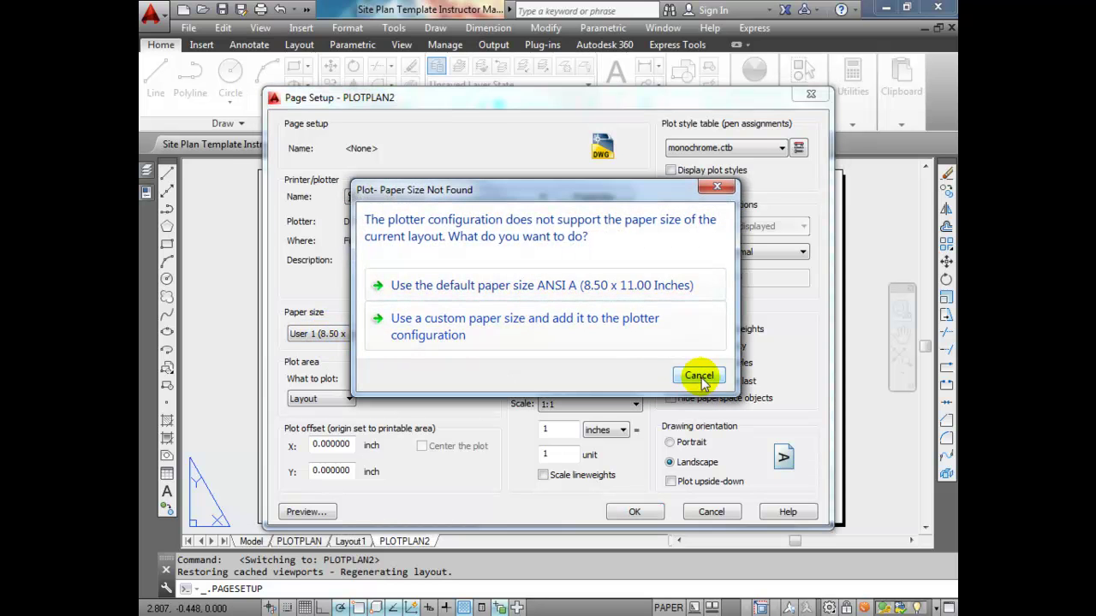
click(699, 375)
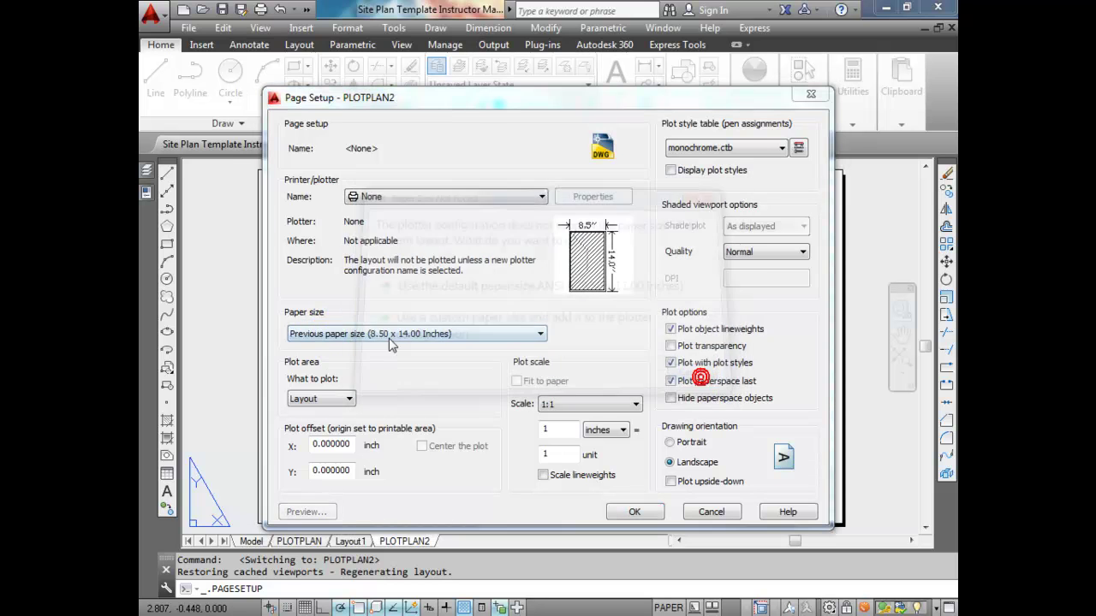
click(535, 196)
scroll(565, 223, down, 5)
click(561, 265)
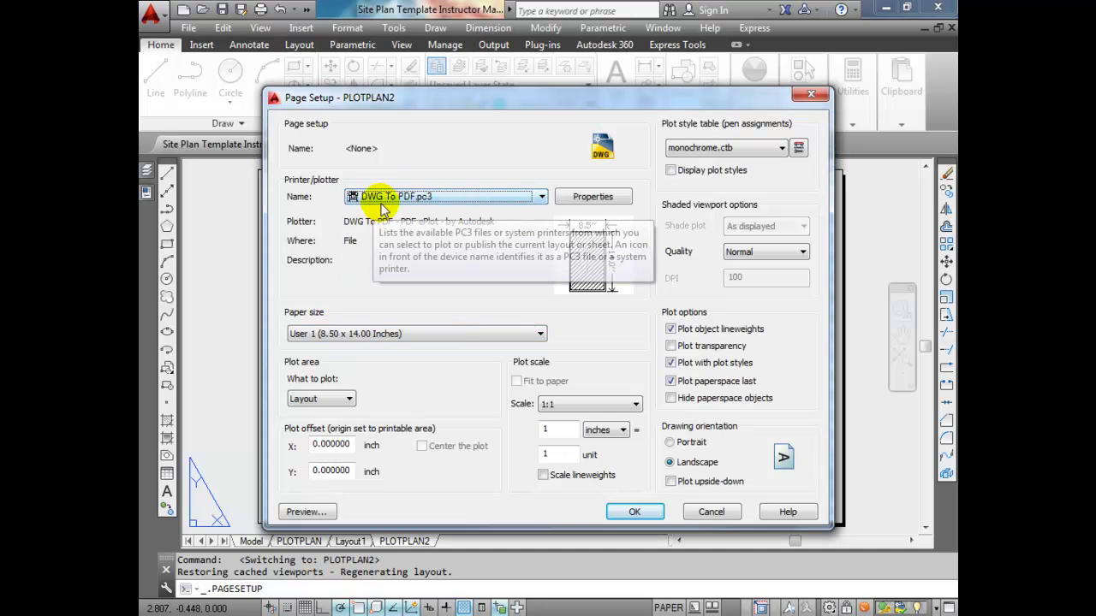
Step: Browse the Paper size list and close it, leaving User 1 (8.50 x 14.00 Inches) selected
click(541, 333)
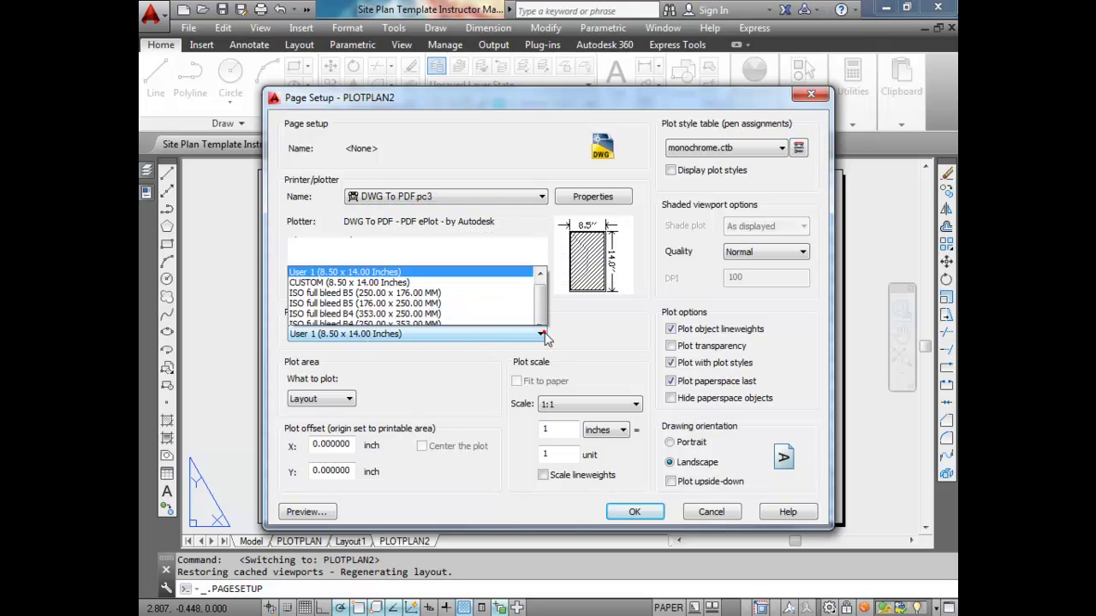
drag(541, 94, 551, 73)
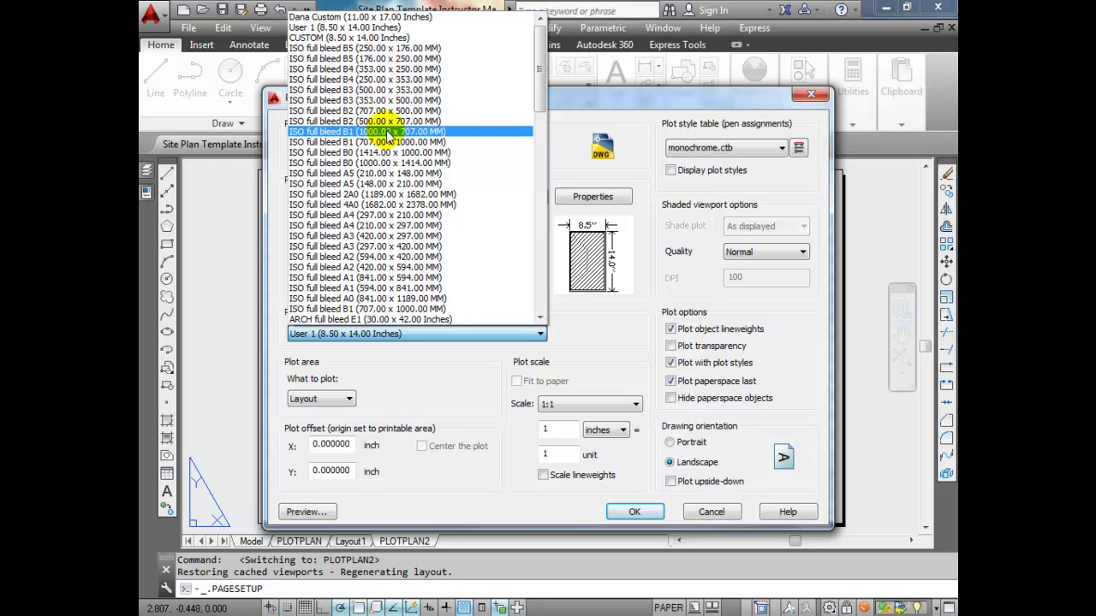
click(410, 369)
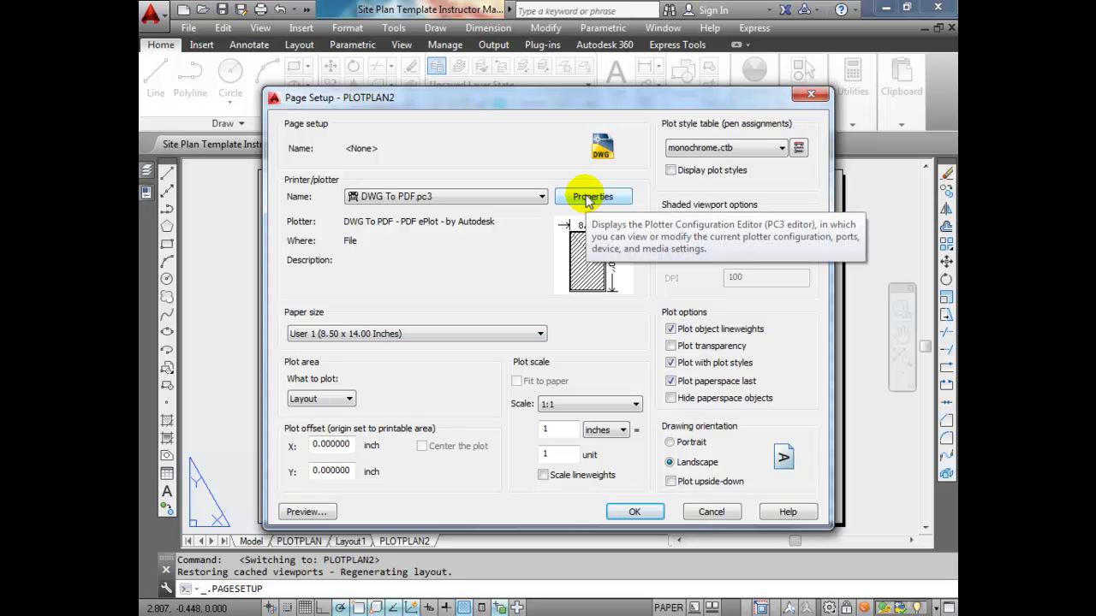
Step: Scroll through the printer/plotter list and reselect DWG To PDF.pc3
click(539, 197)
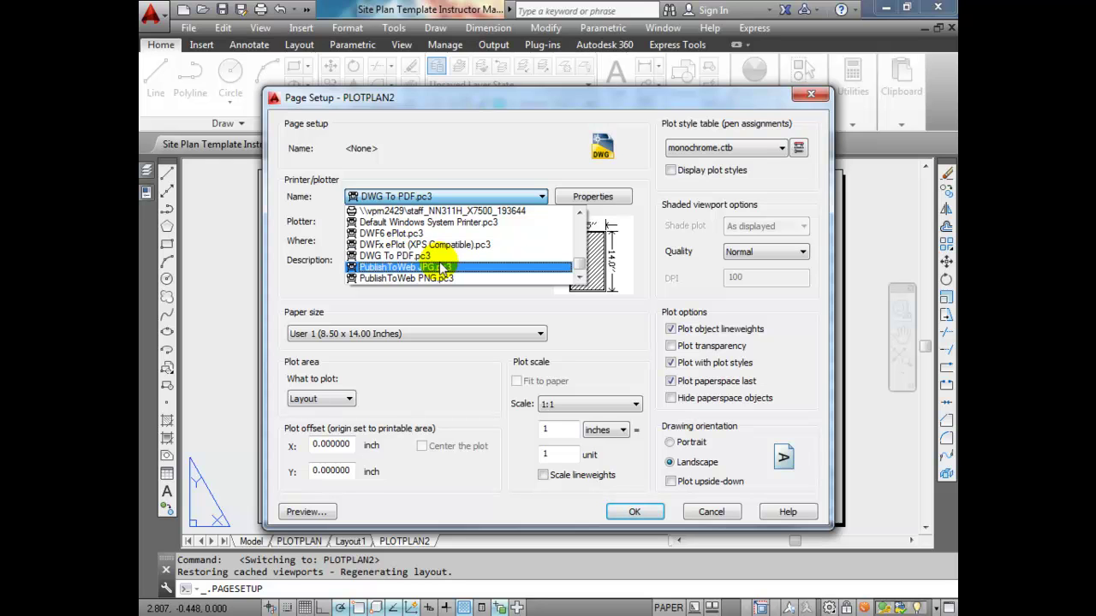
click(580, 247)
drag(580, 248, 582, 227)
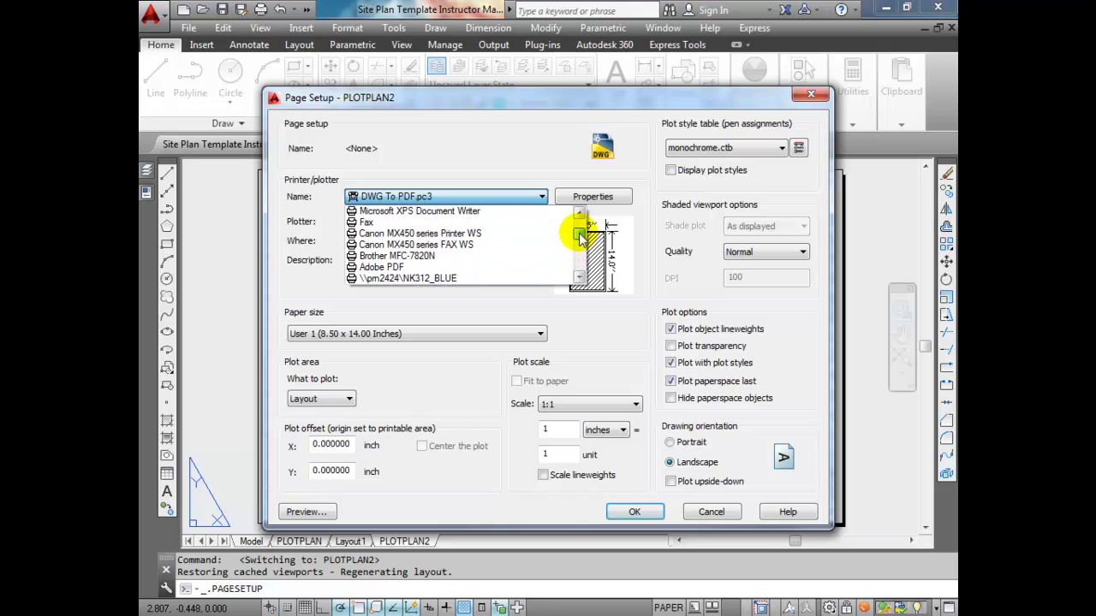
scroll(401, 261, up, 2)
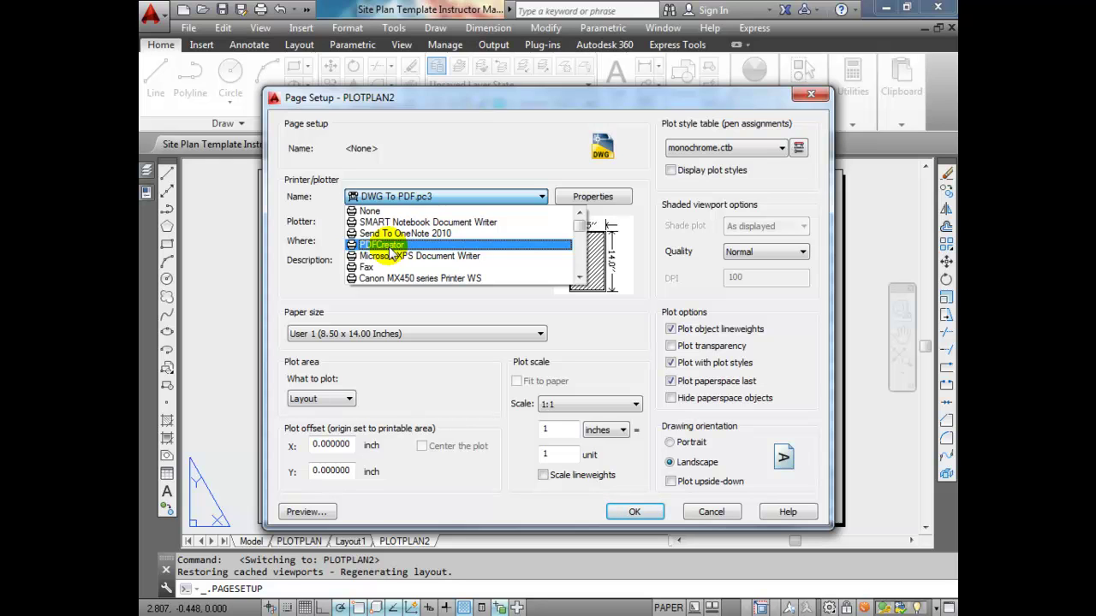
scroll(390, 252, down, 4)
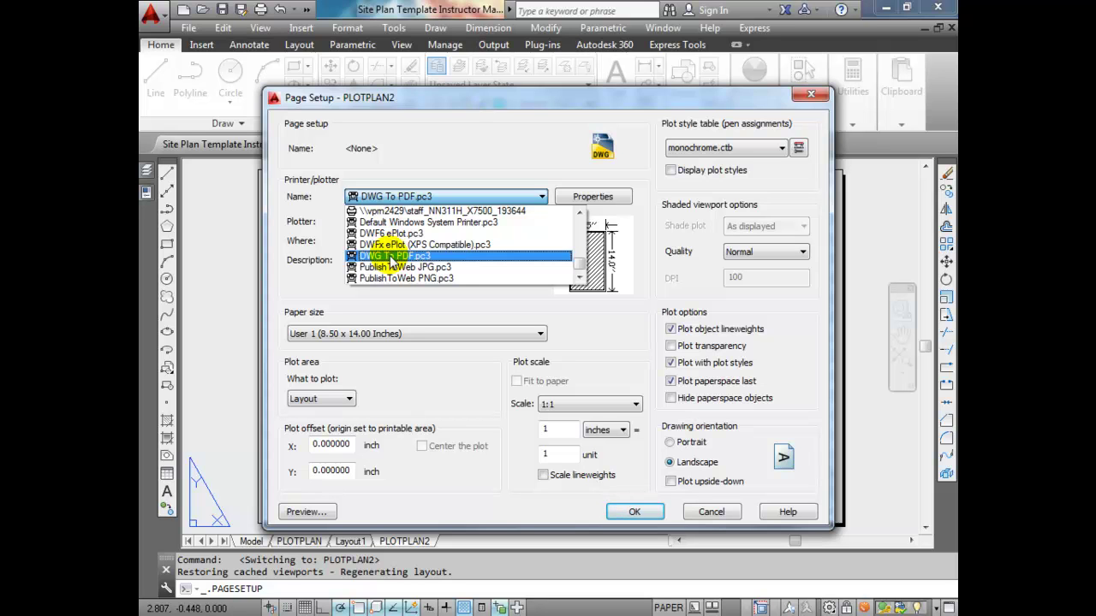
click(390, 256)
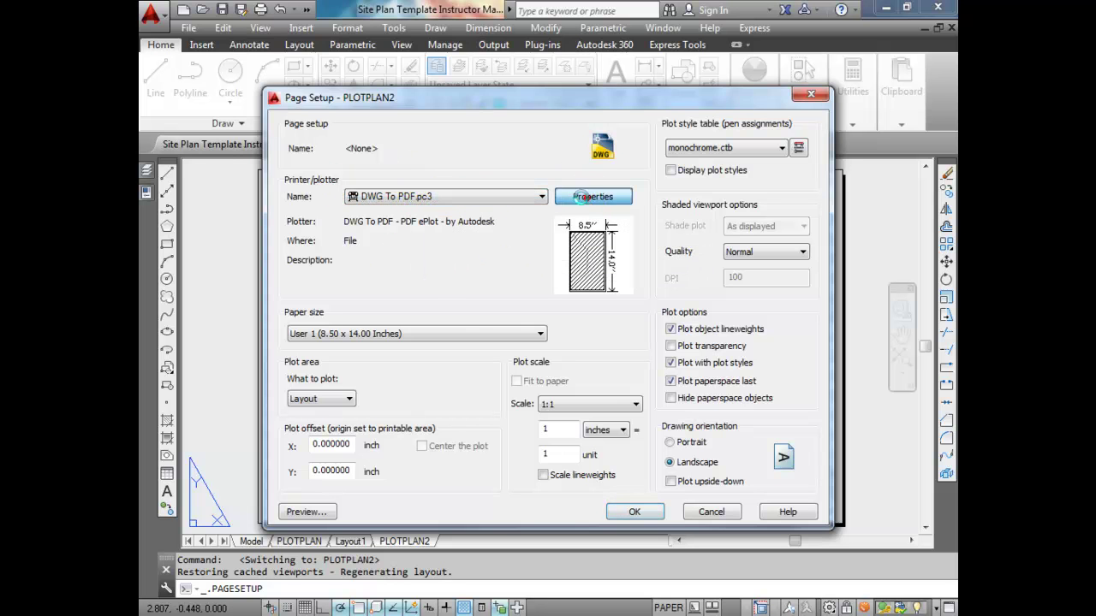
Step: Open the DWG To PDF.pc3 plotter properties at its Custom Paper Sizes list
click(587, 196)
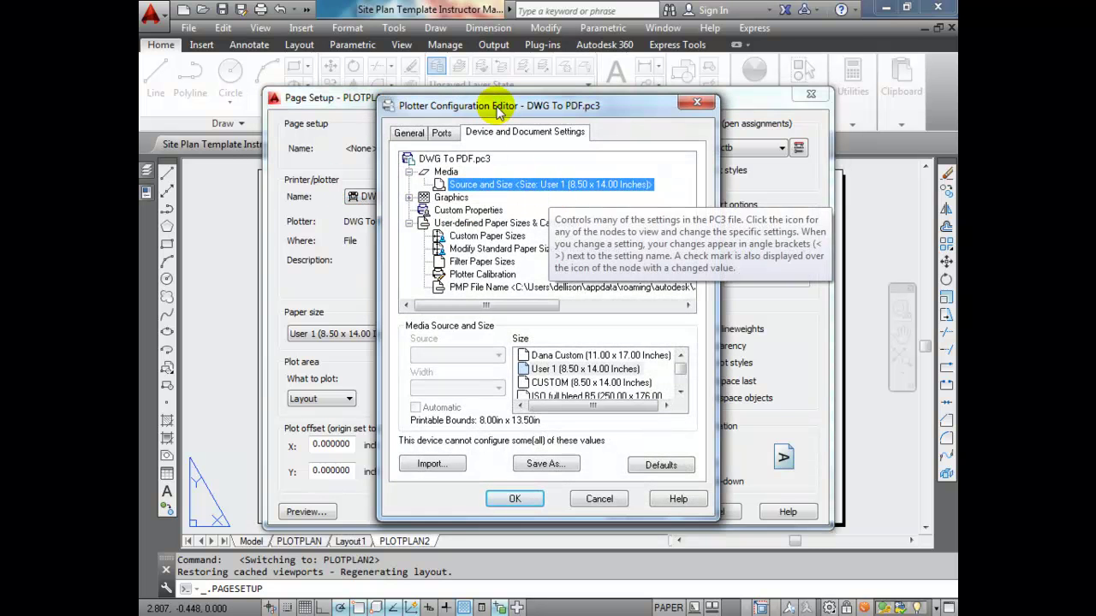
click(410, 134)
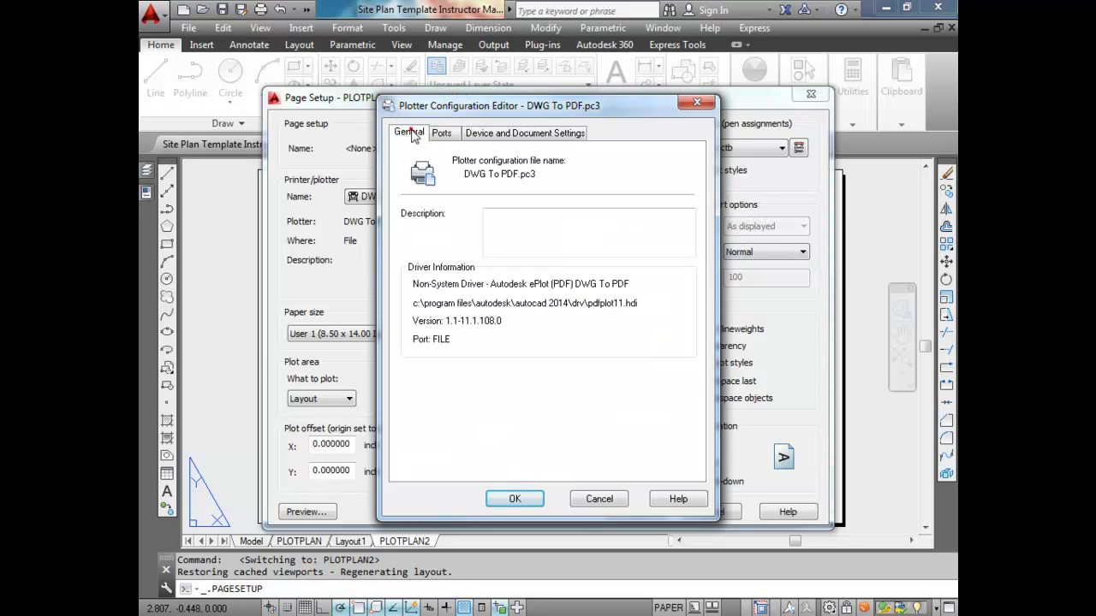
click(443, 134)
click(486, 133)
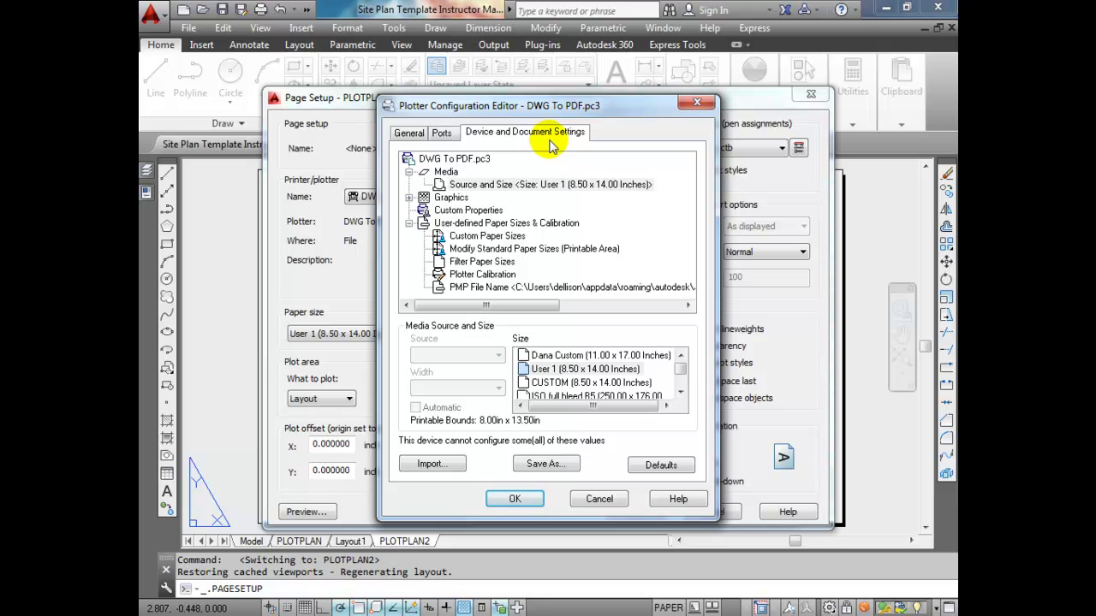
click(482, 237)
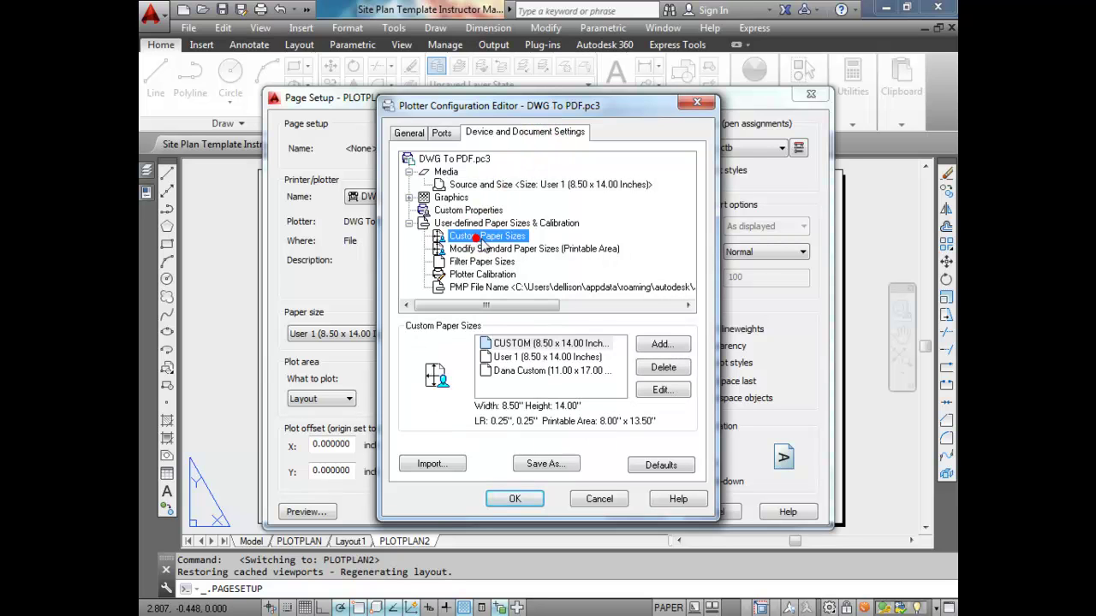
Step: Delete the User 1 and CUSTOM 8.50 x 14.00 custom paper sizes
click(524, 356)
click(663, 367)
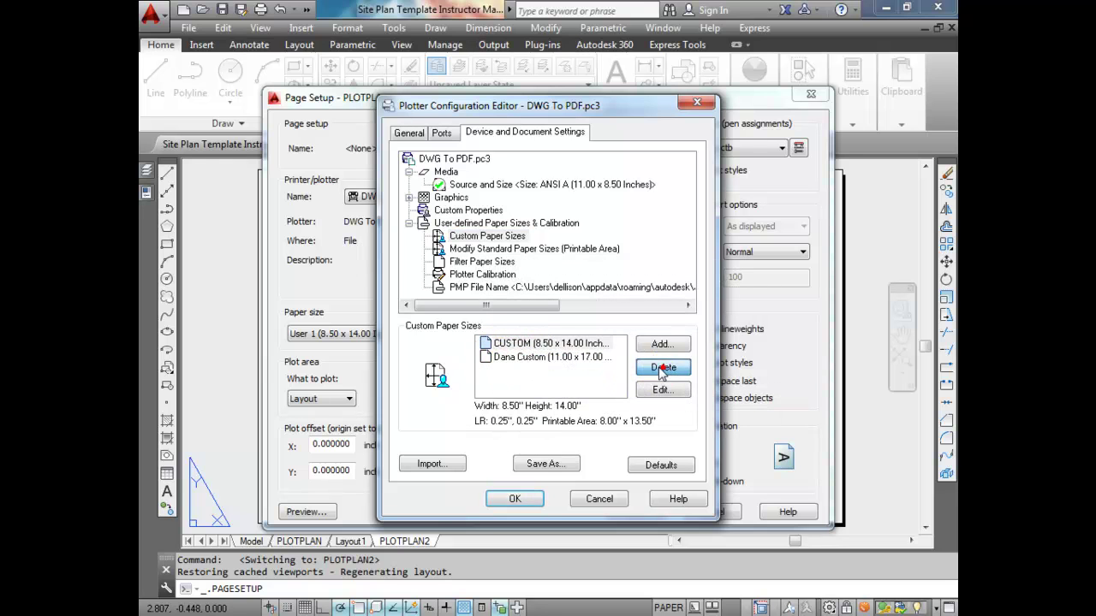
click(556, 344)
click(663, 367)
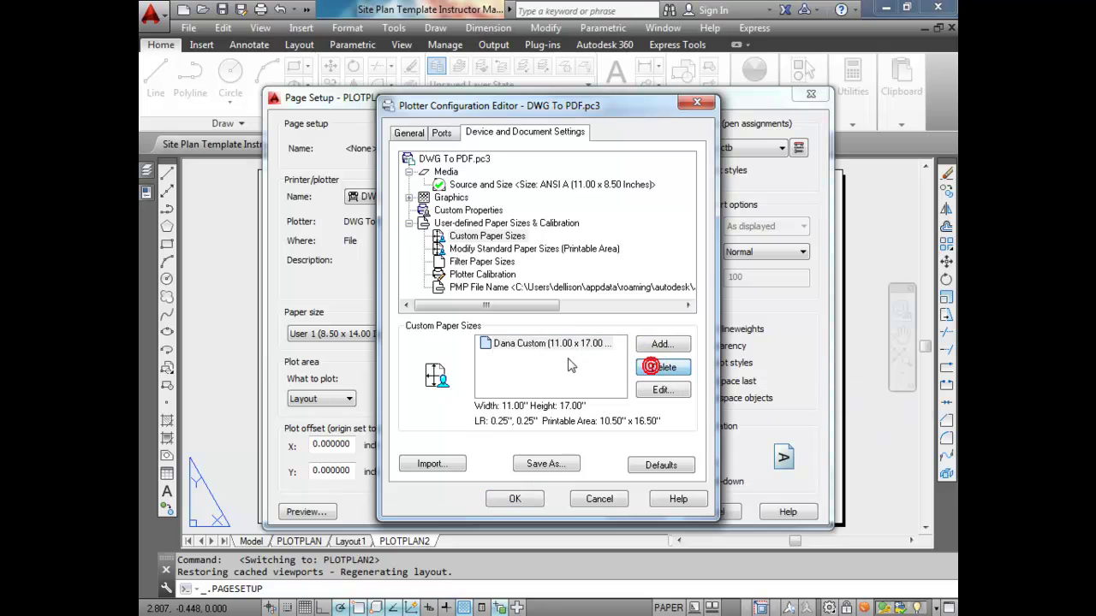
click(560, 345)
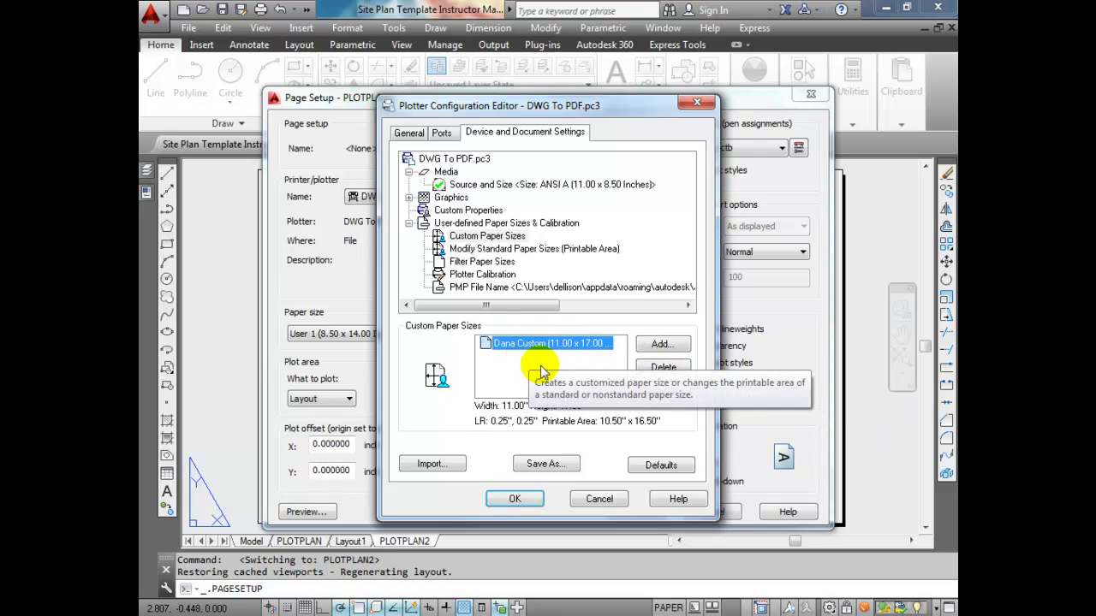
Step: Add a custom paper size starting from scratch and advance to Media Bounds
click(660, 344)
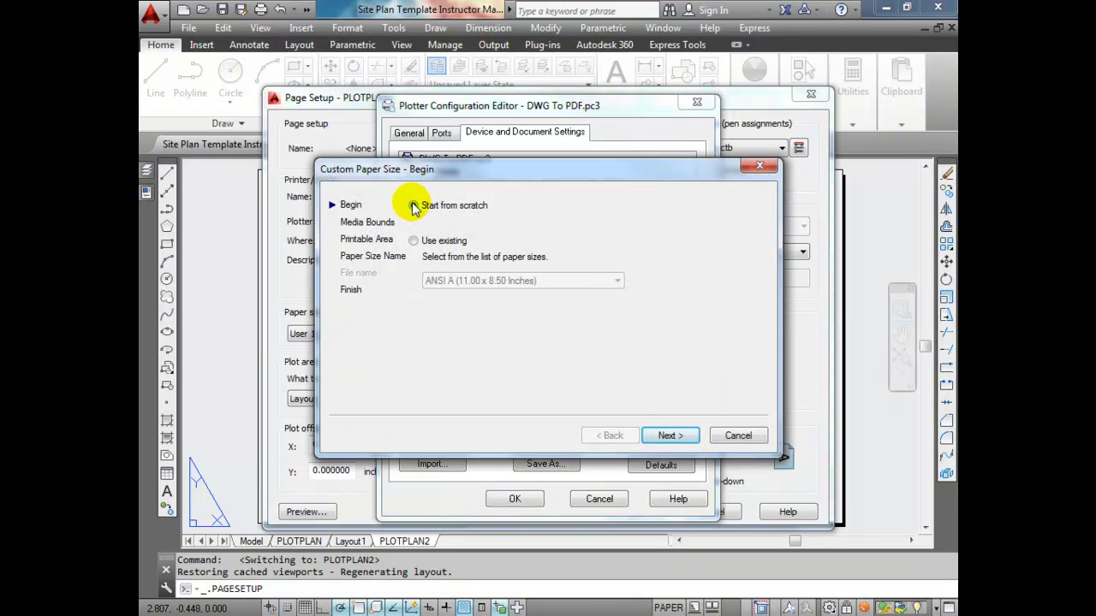
click(413, 206)
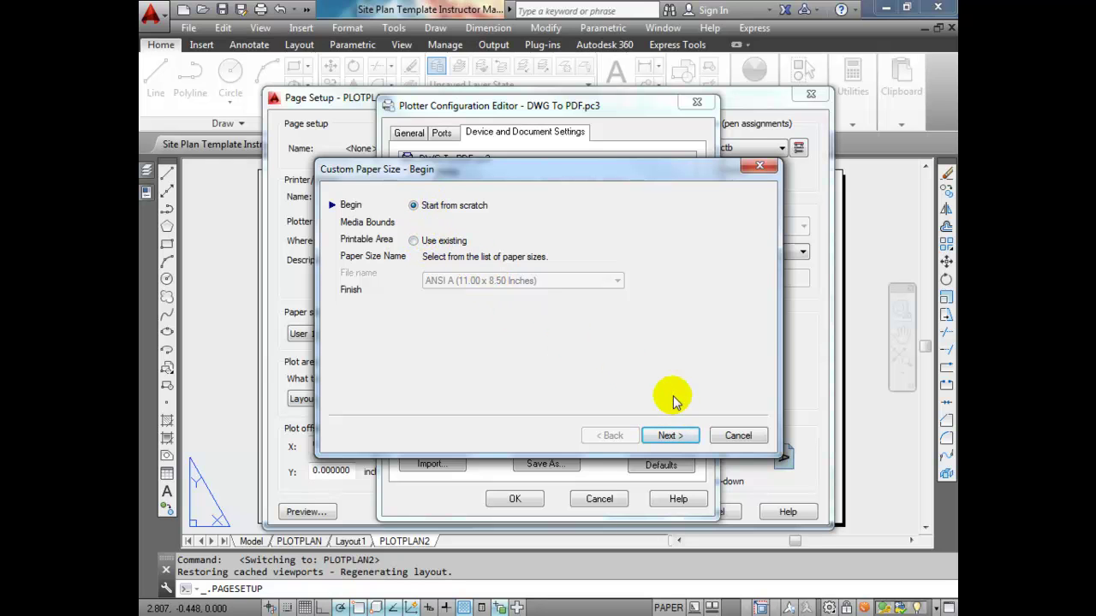
click(665, 435)
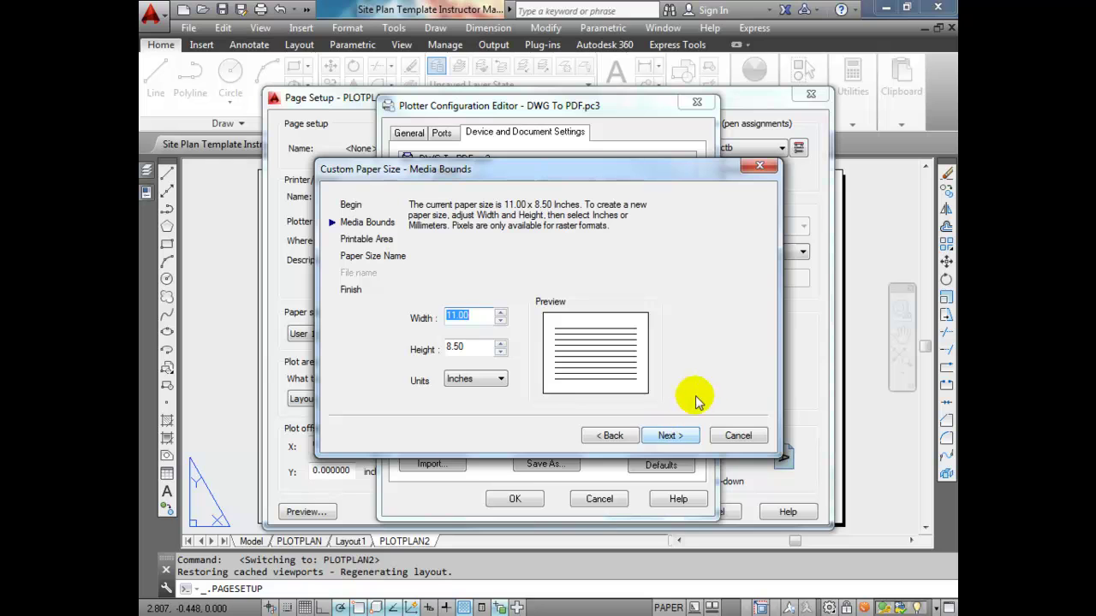
Step: Set the custom paper to 8.5 wide by 14 high in Inches and continue to Printable Area
double_click(477, 316)
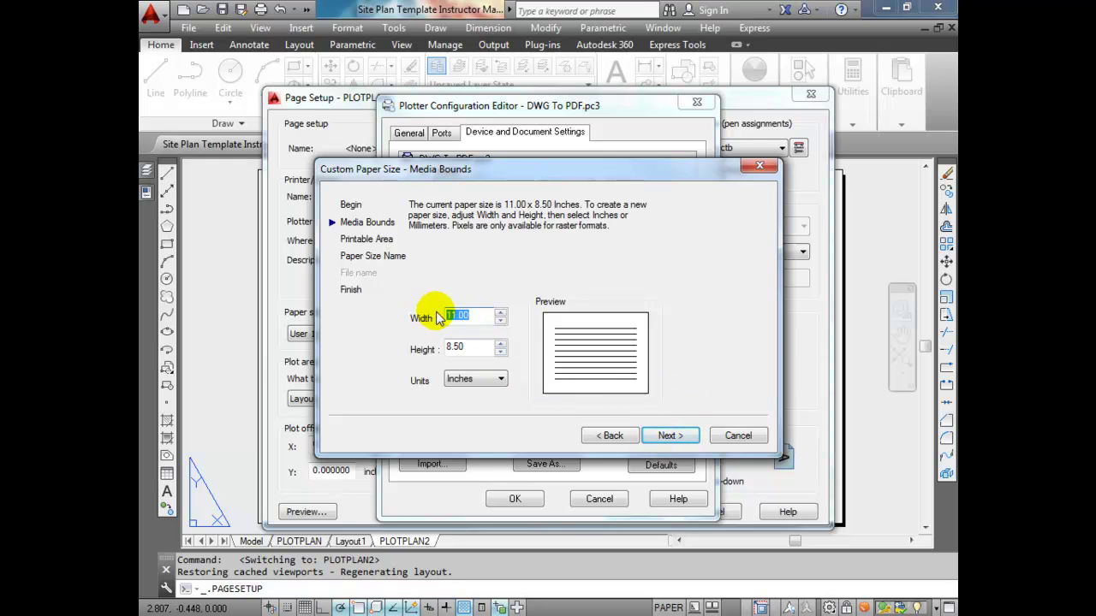
text(8.5)
double_click(473, 346)
text(14)
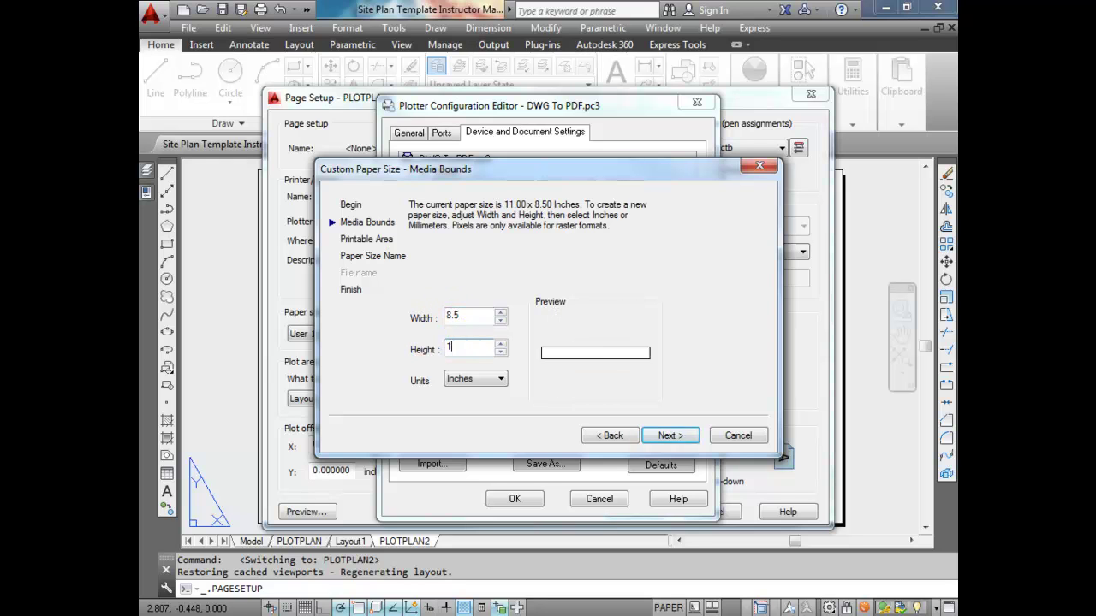
click(495, 384)
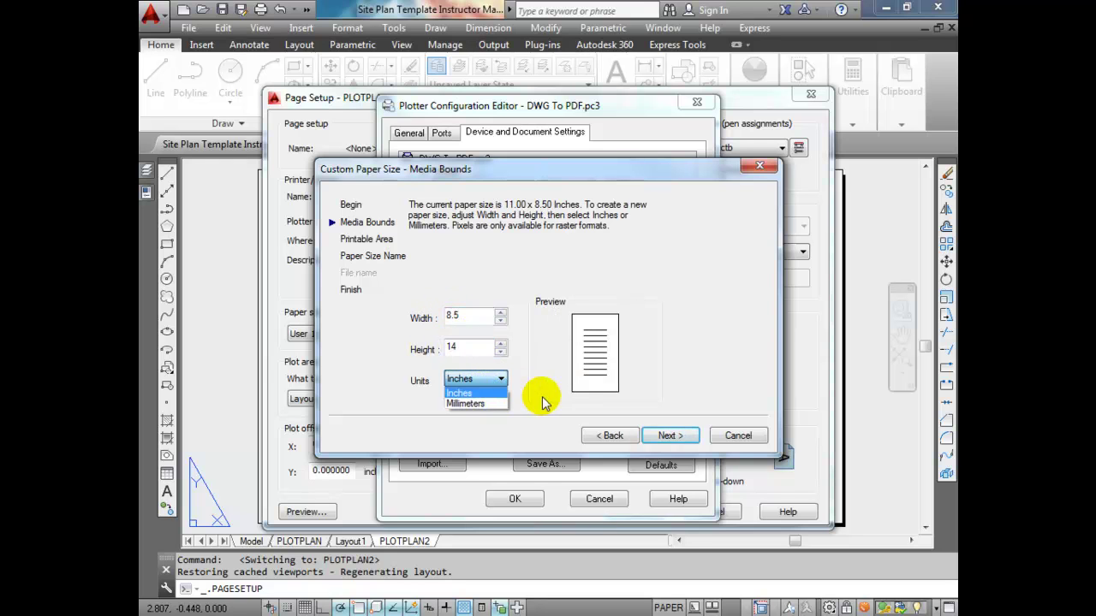
click(538, 399)
click(504, 382)
click(486, 399)
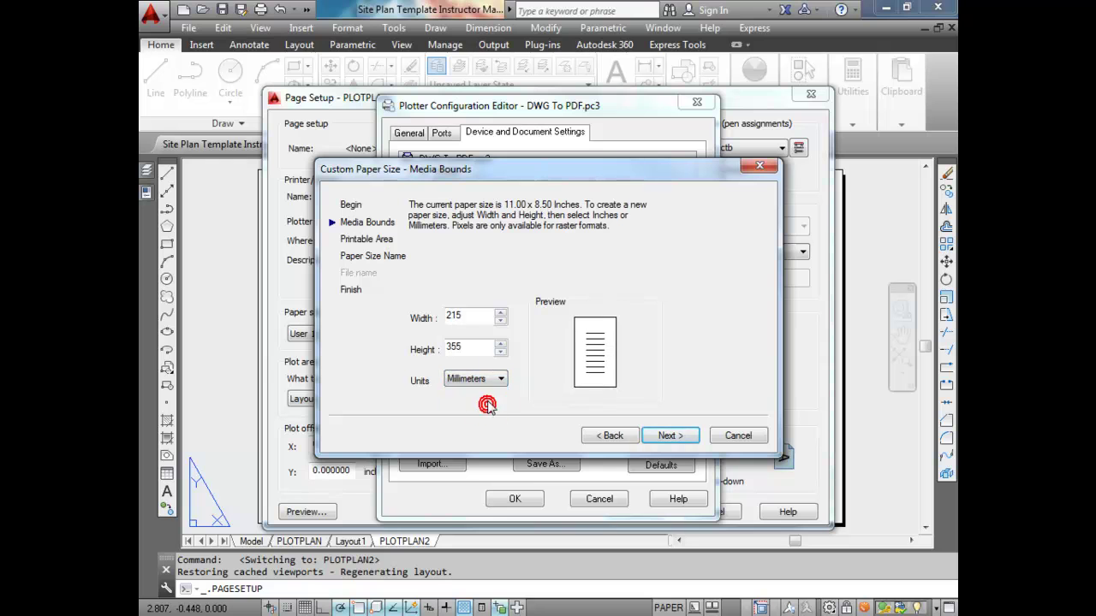
click(496, 380)
click(486, 390)
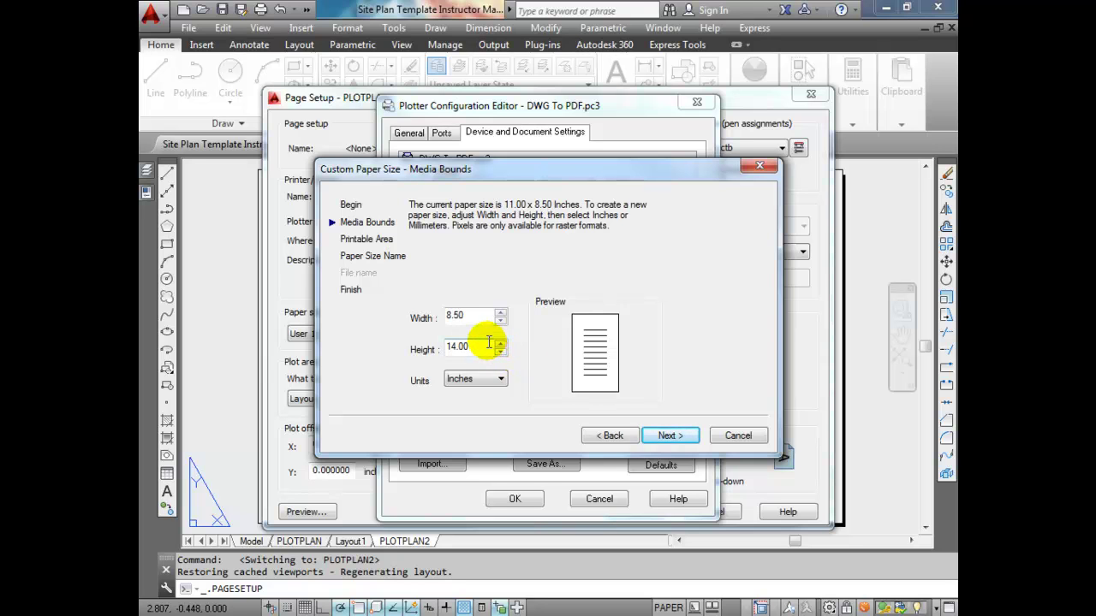
click(672, 435)
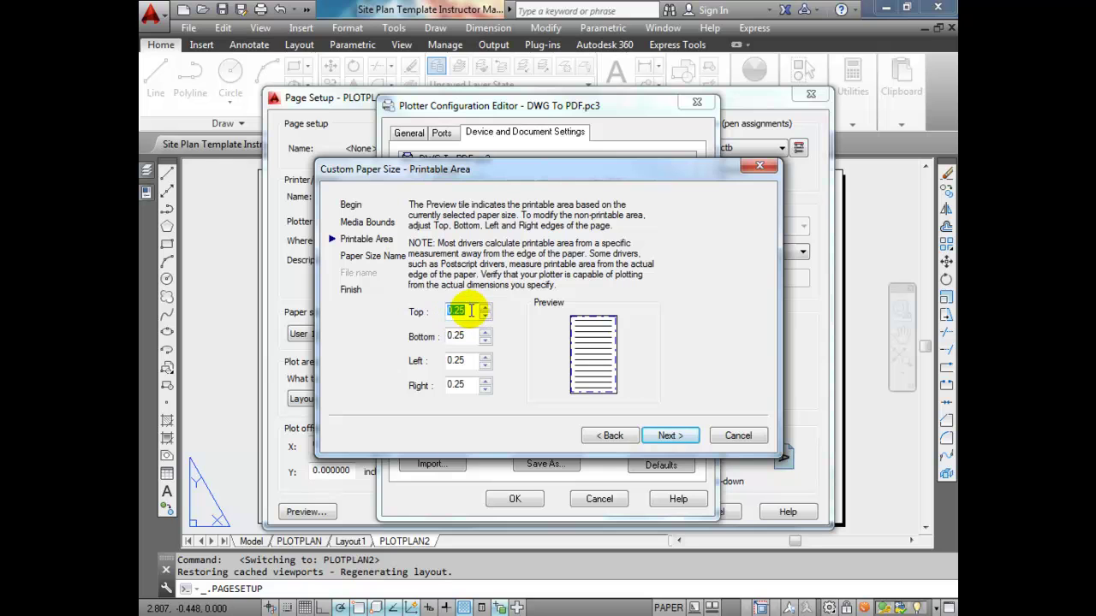
Step: Review the bottom, left and right margins, then rename the paper size from User 1 to 'Custom'
click(471, 335)
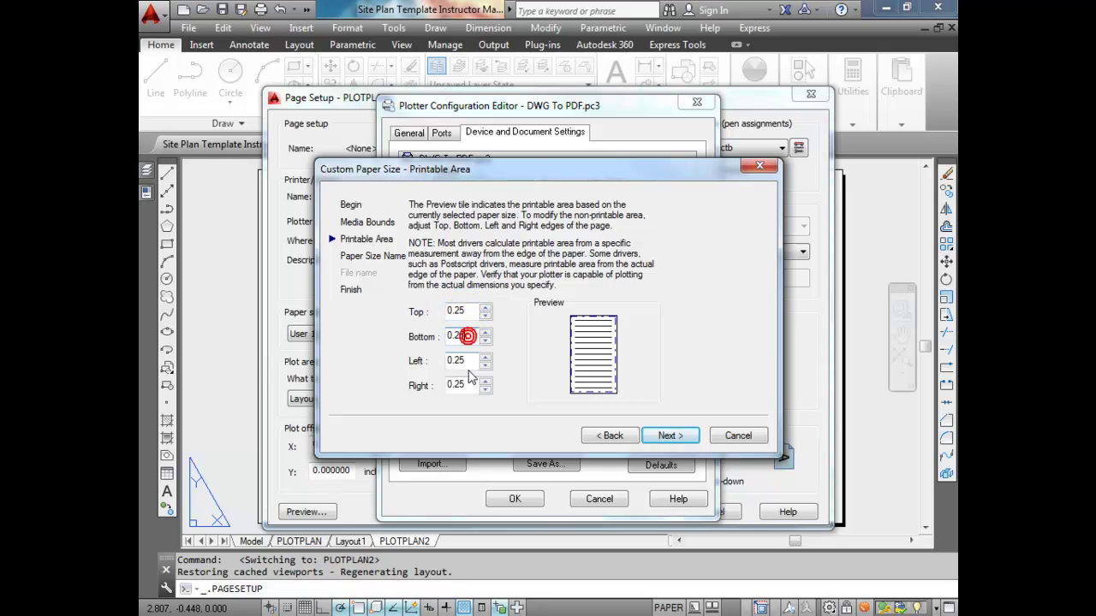
click(465, 360)
click(468, 384)
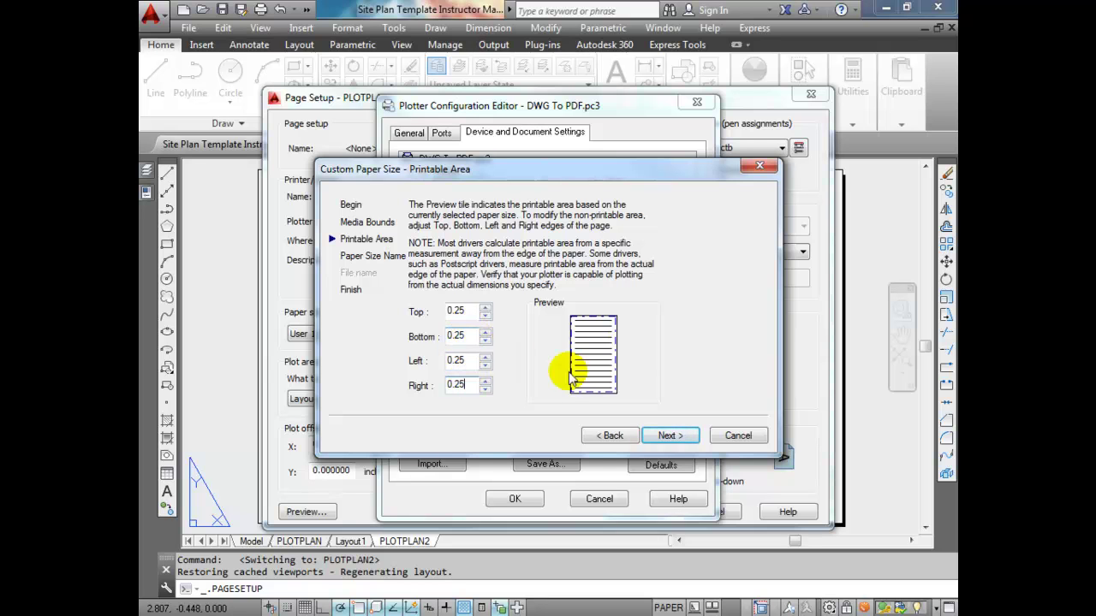
click(676, 436)
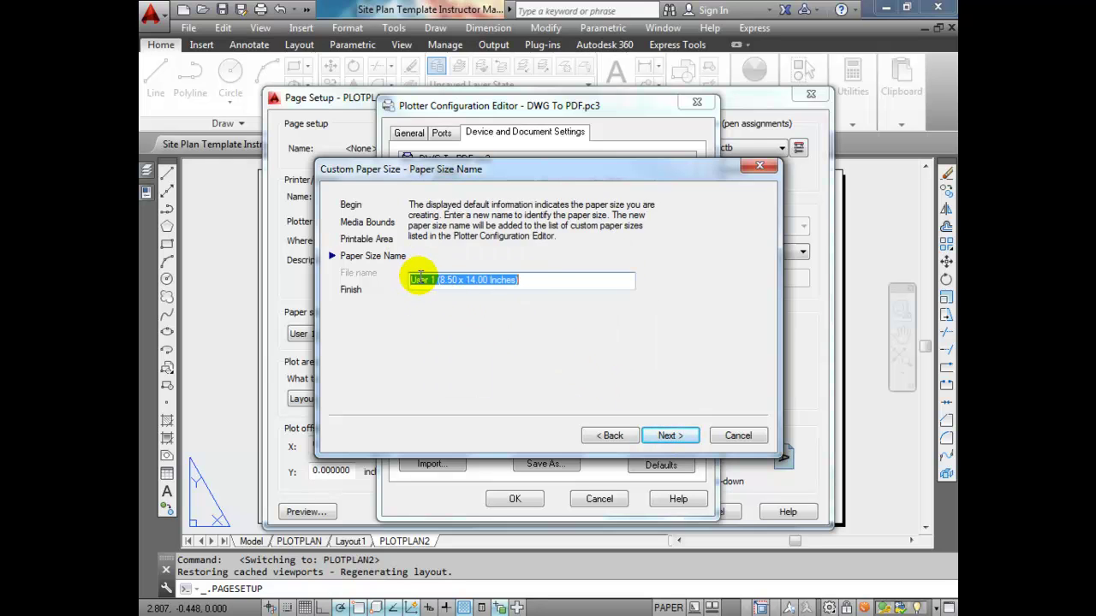
click(452, 285)
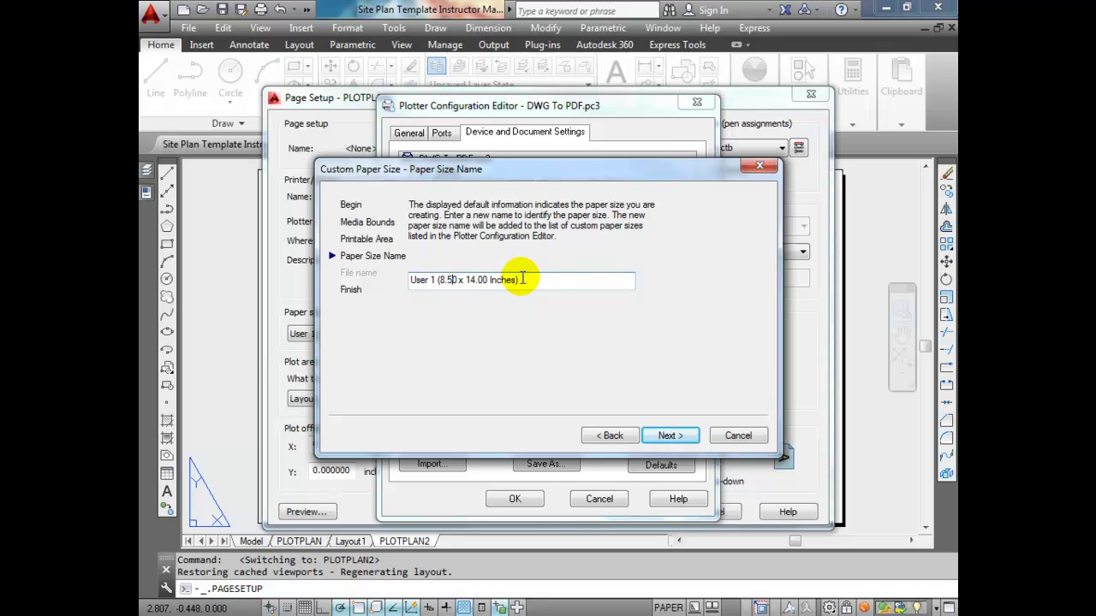
drag(434, 280, 384, 274)
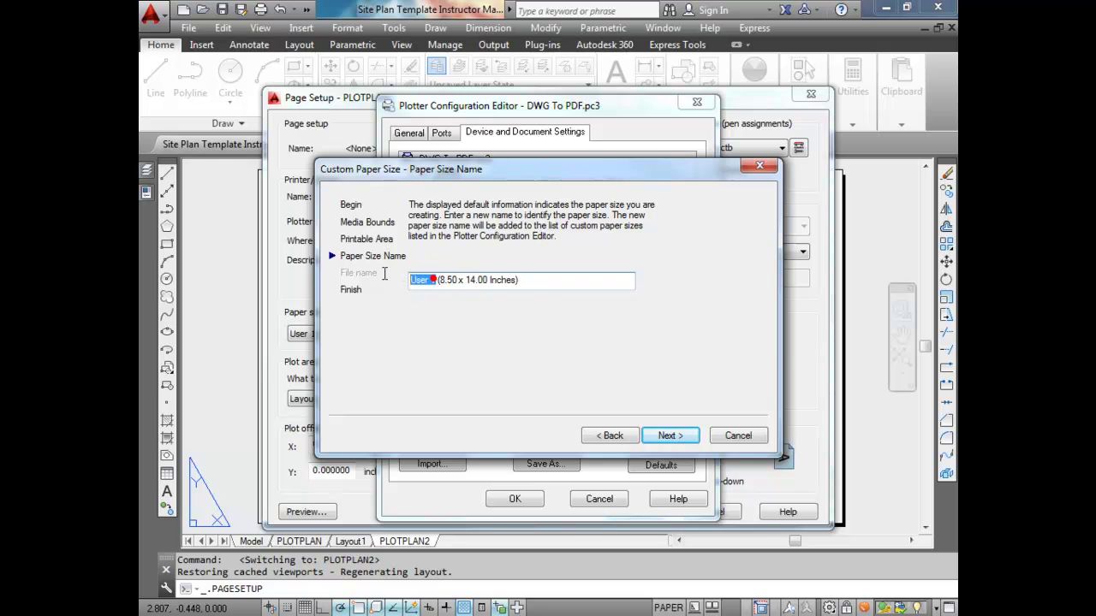
text(Custom)
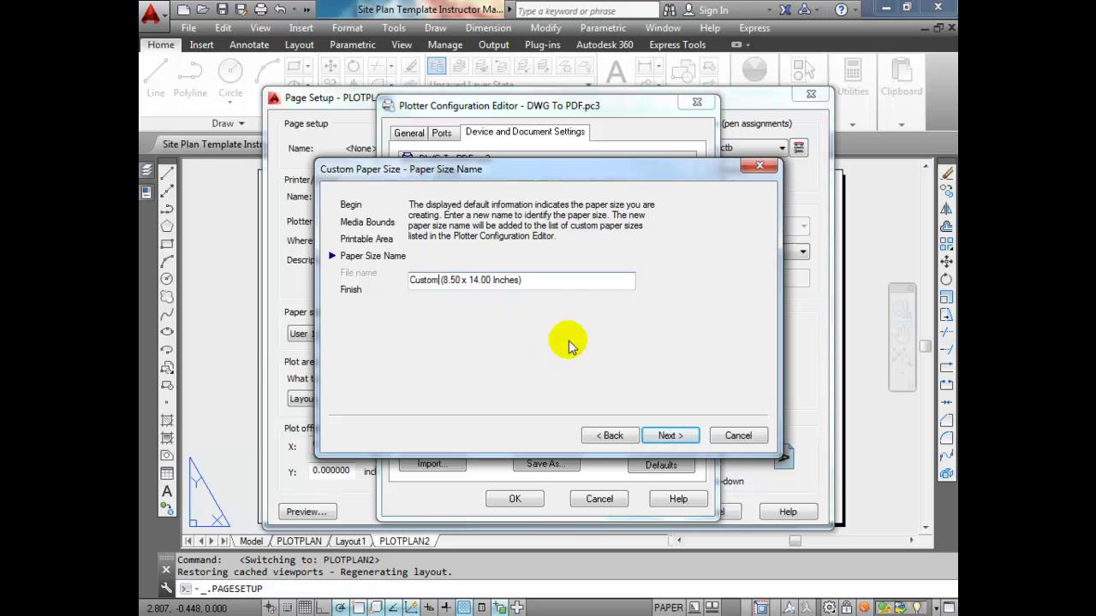
Step: Finish the wizard, confirm the plotter configuration, and save the changes to DWG To PDF.pc3
click(683, 435)
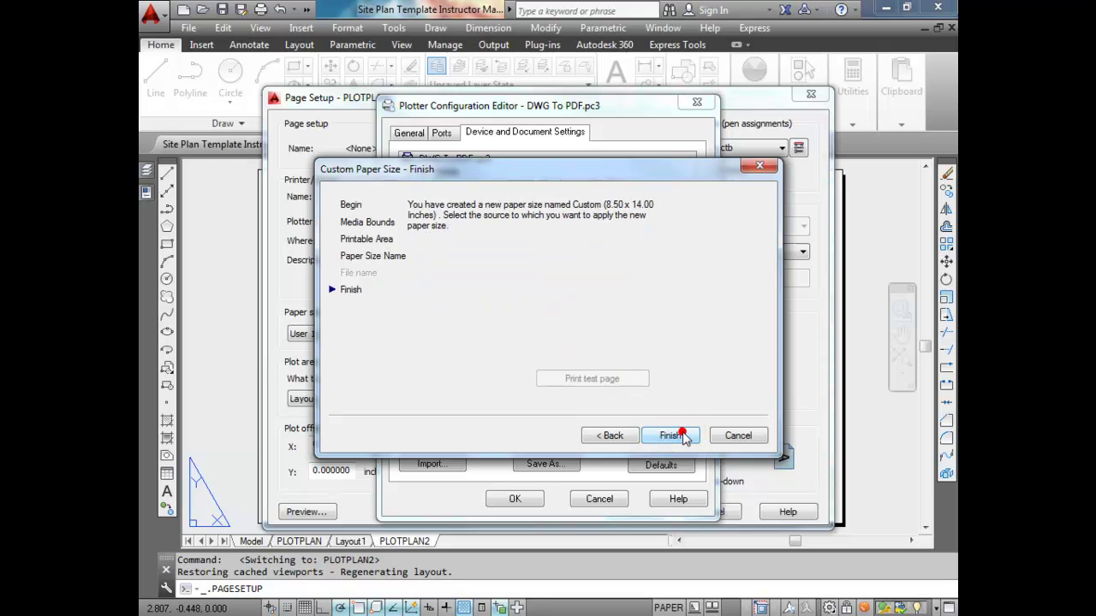
click(672, 436)
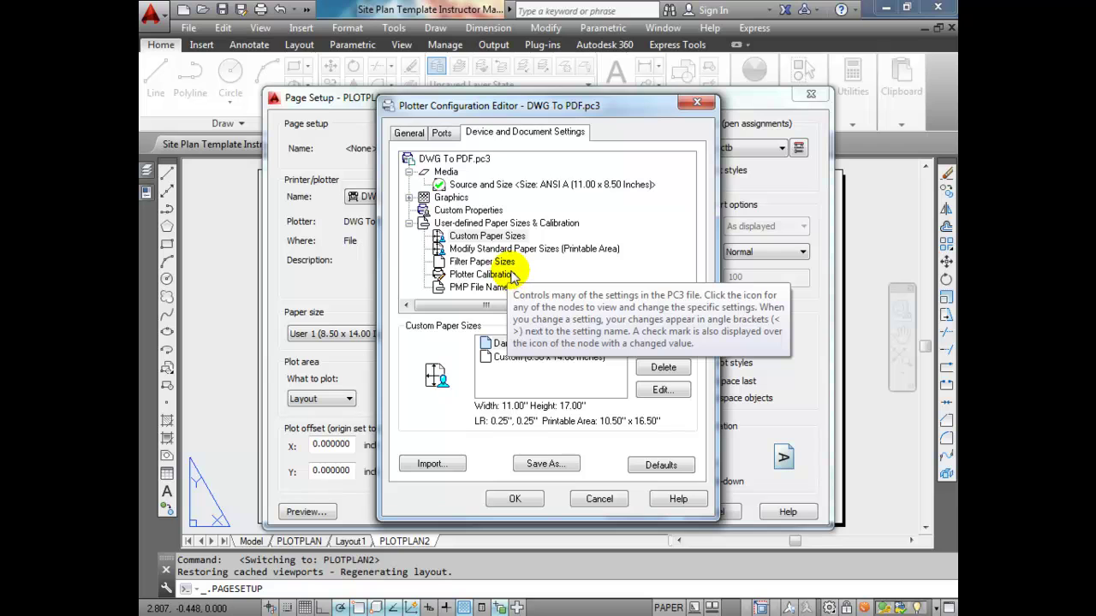
click(482, 236)
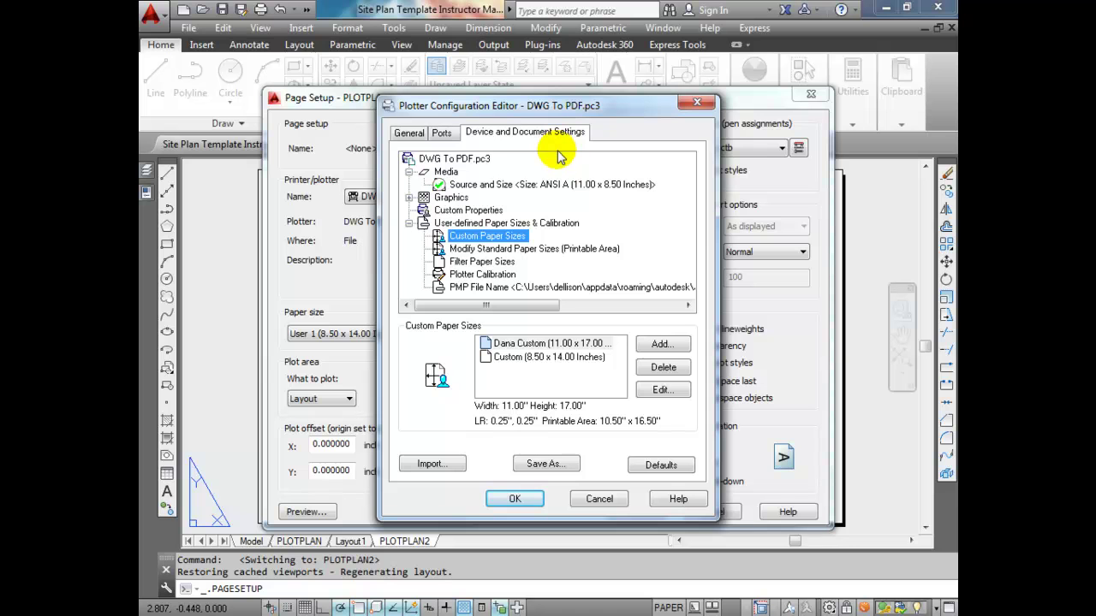
click(521, 497)
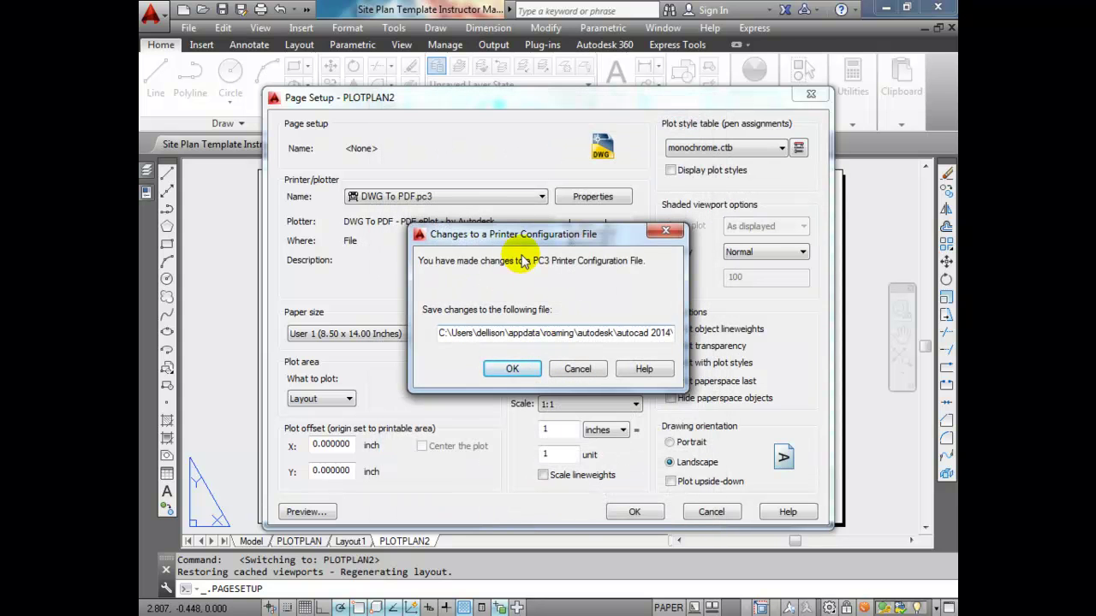
click(519, 370)
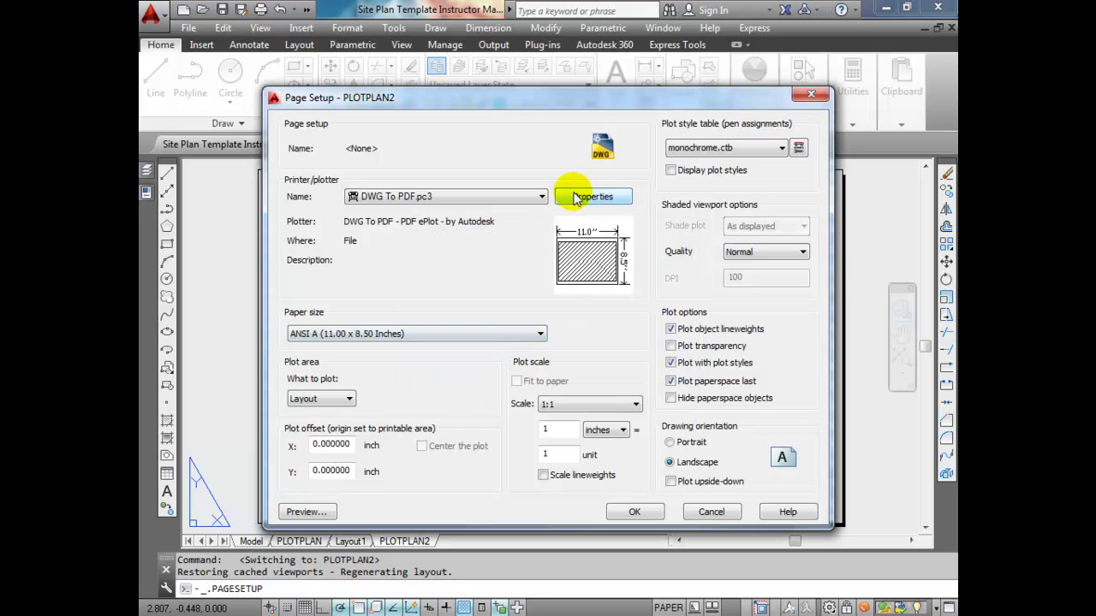
Step: Select Custom (8.50 x 14.00 Inches) from the Paper size list and check the What to plot choices
click(541, 333)
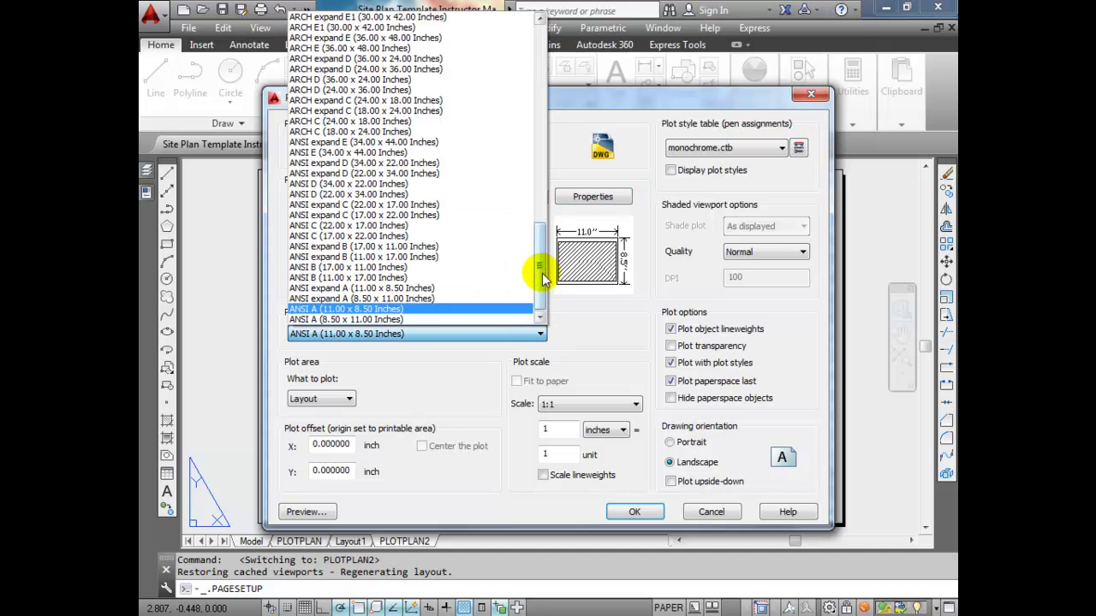
drag(542, 273, 538, 68)
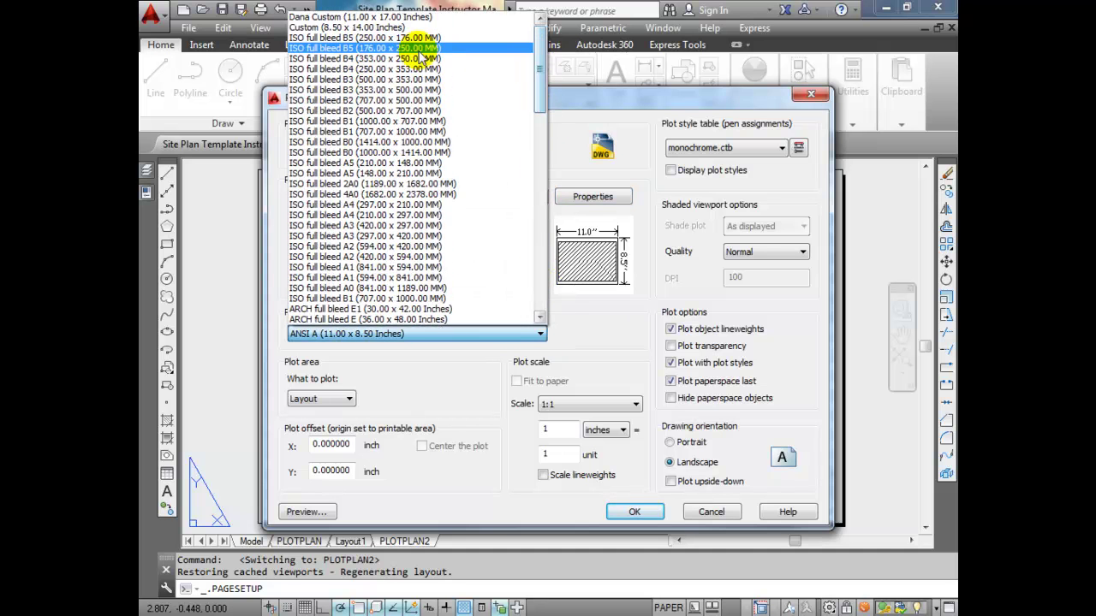
click(329, 31)
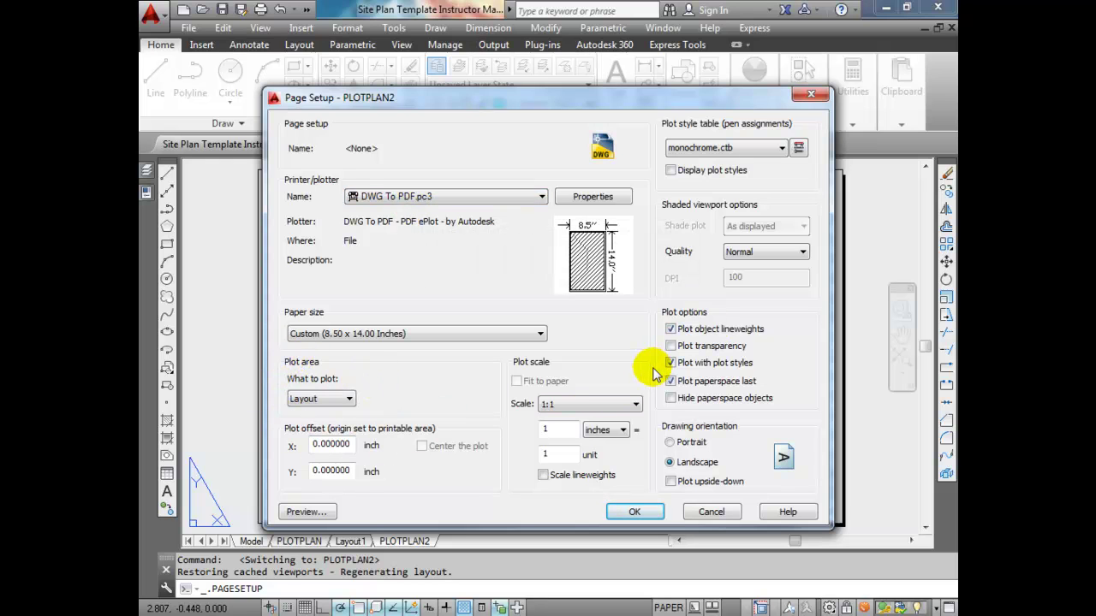
click(347, 399)
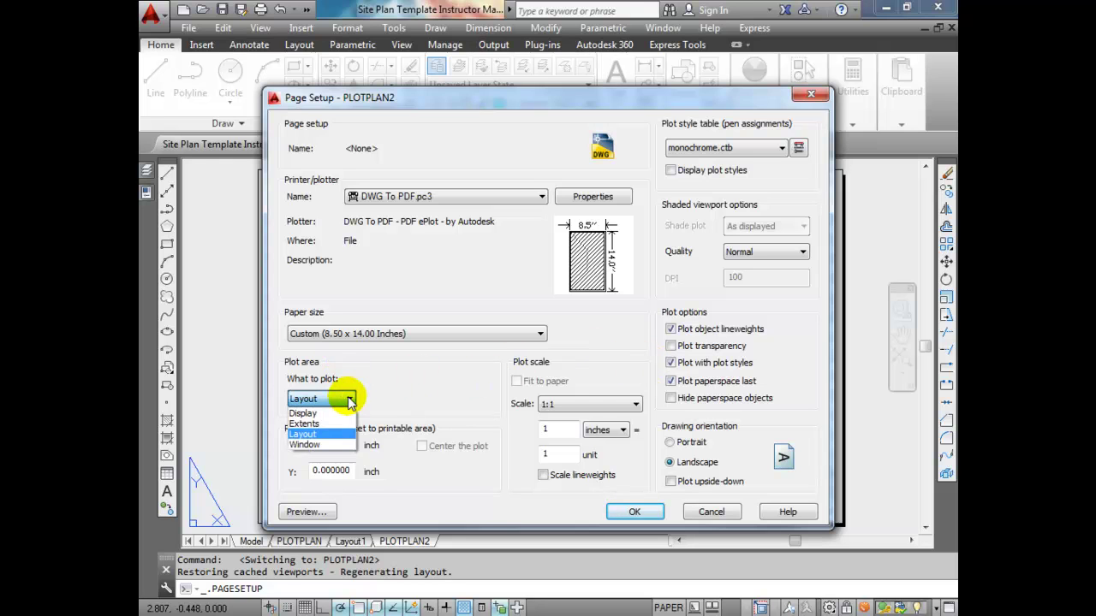
click(320, 444)
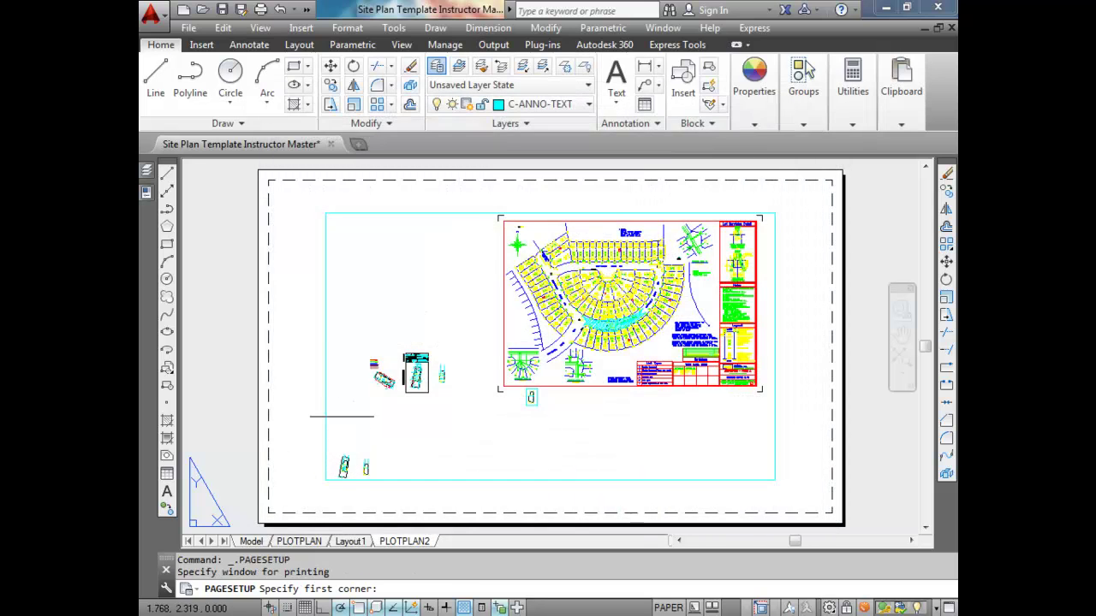
click(265, 178)
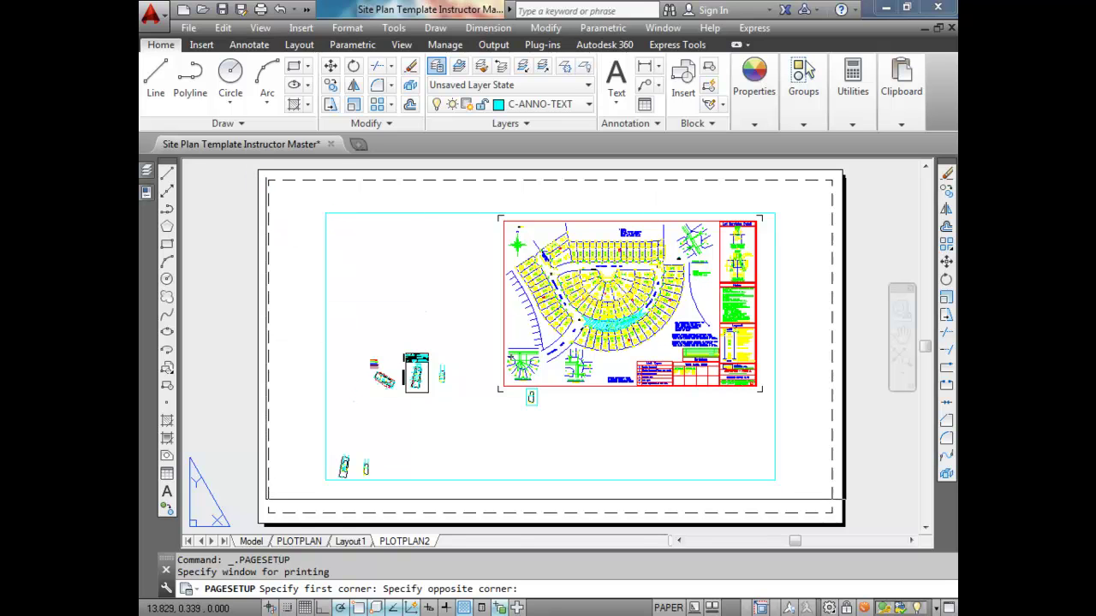
click(836, 516)
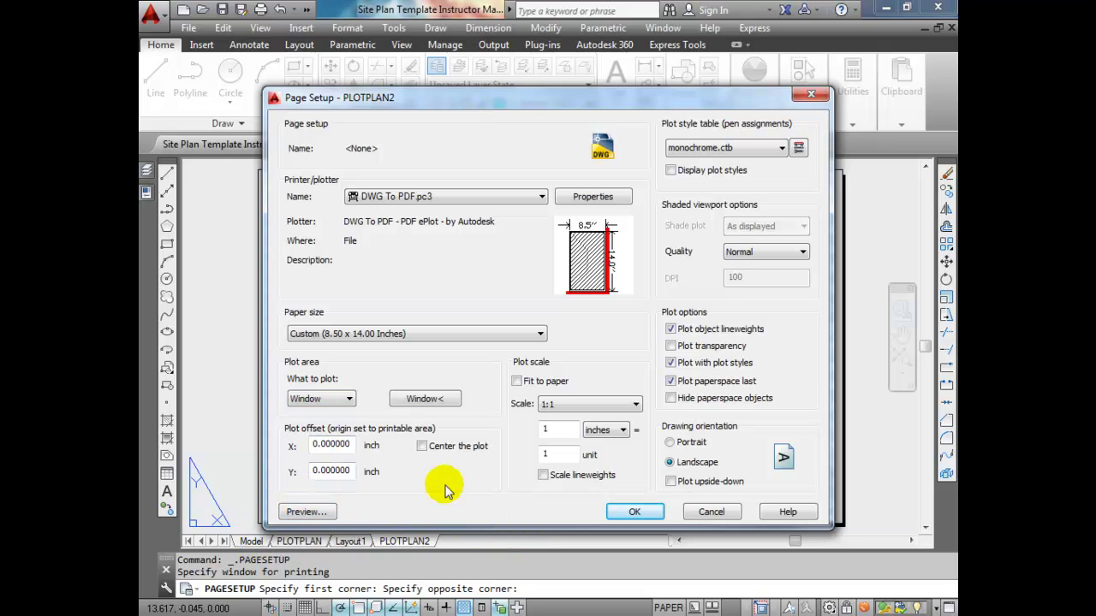
click(343, 399)
click(327, 435)
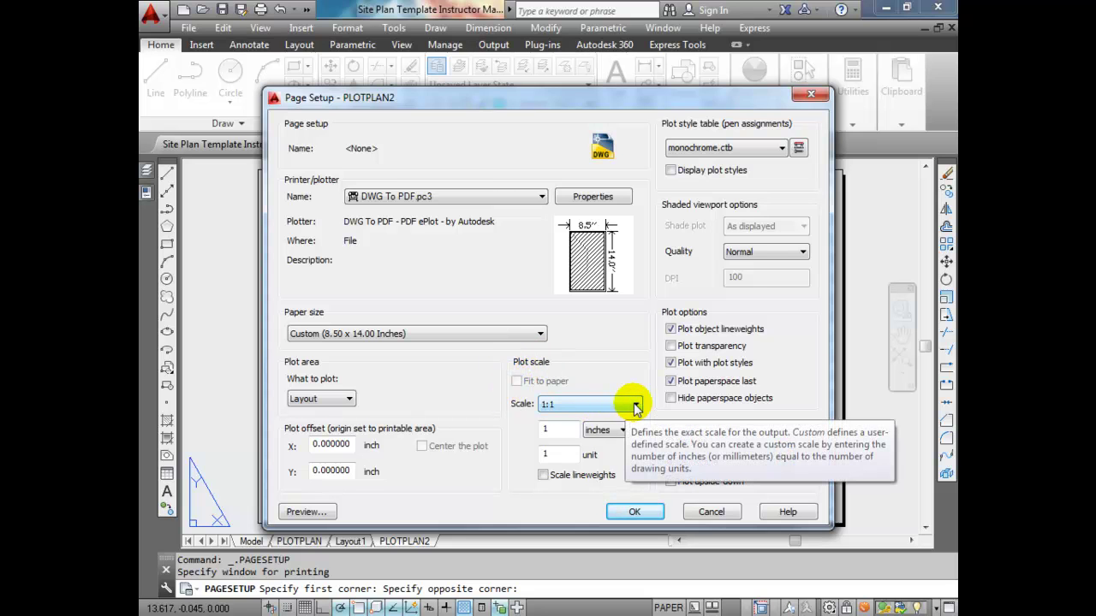
Step: Switch the plot scale units to mm and set the drawing-unit value to .001
click(623, 430)
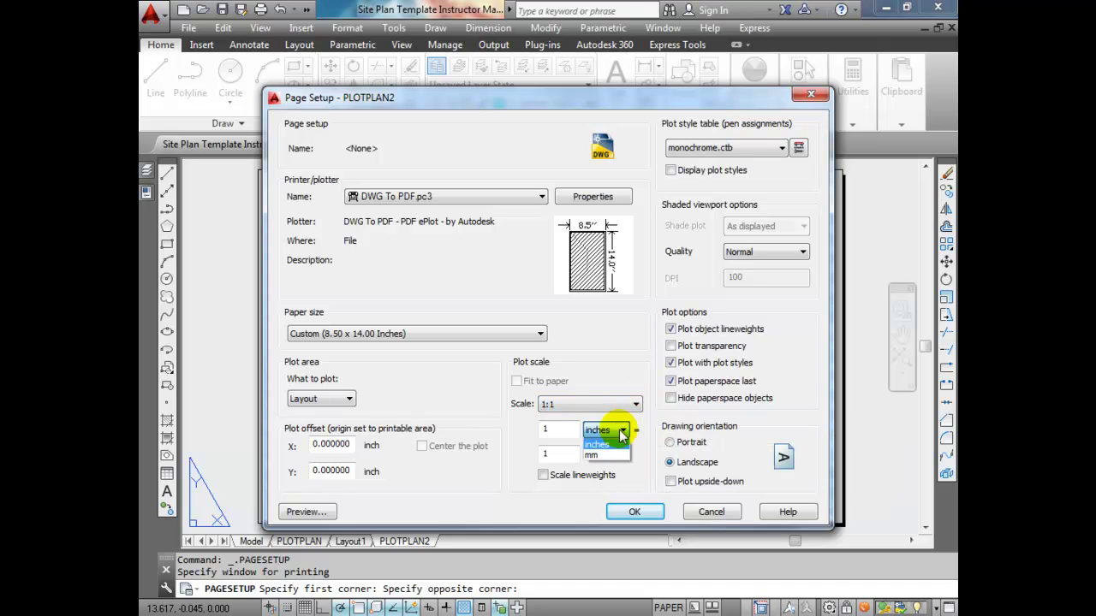
click(599, 455)
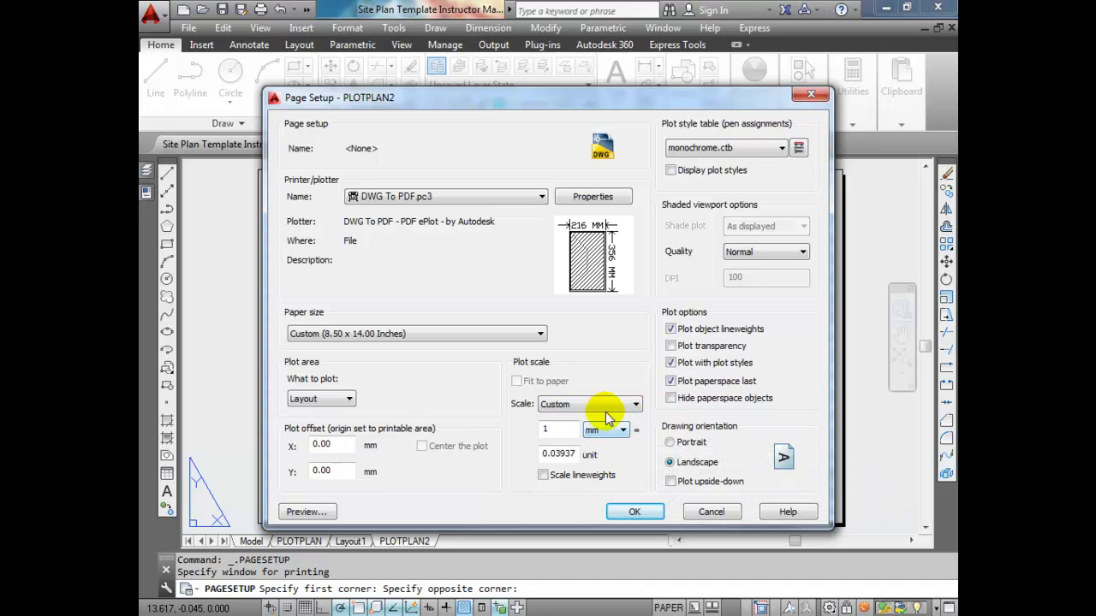
double_click(560, 453)
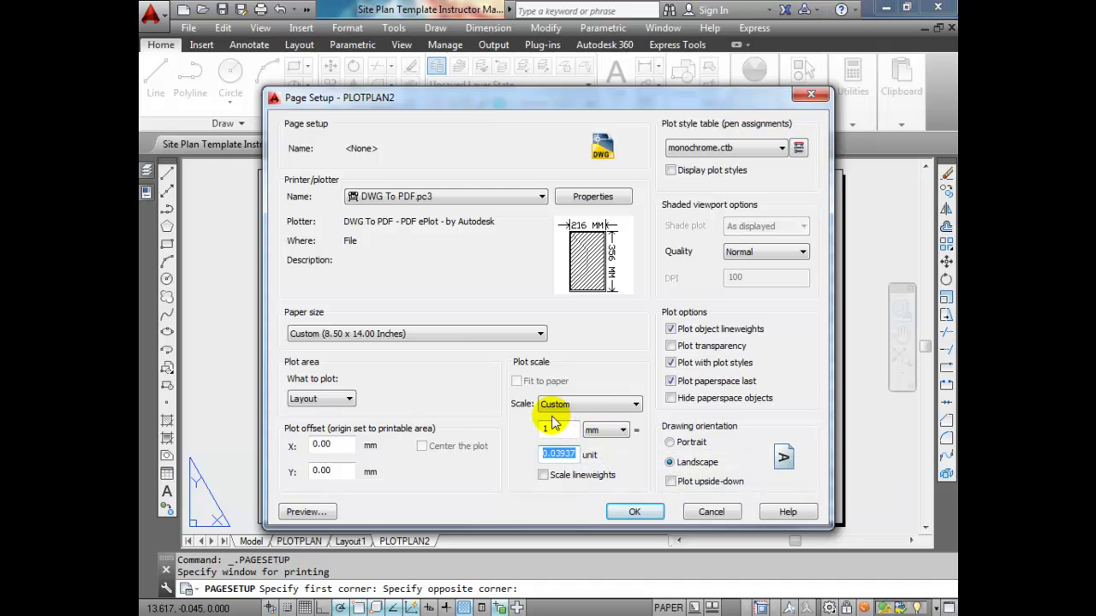
text(.001)
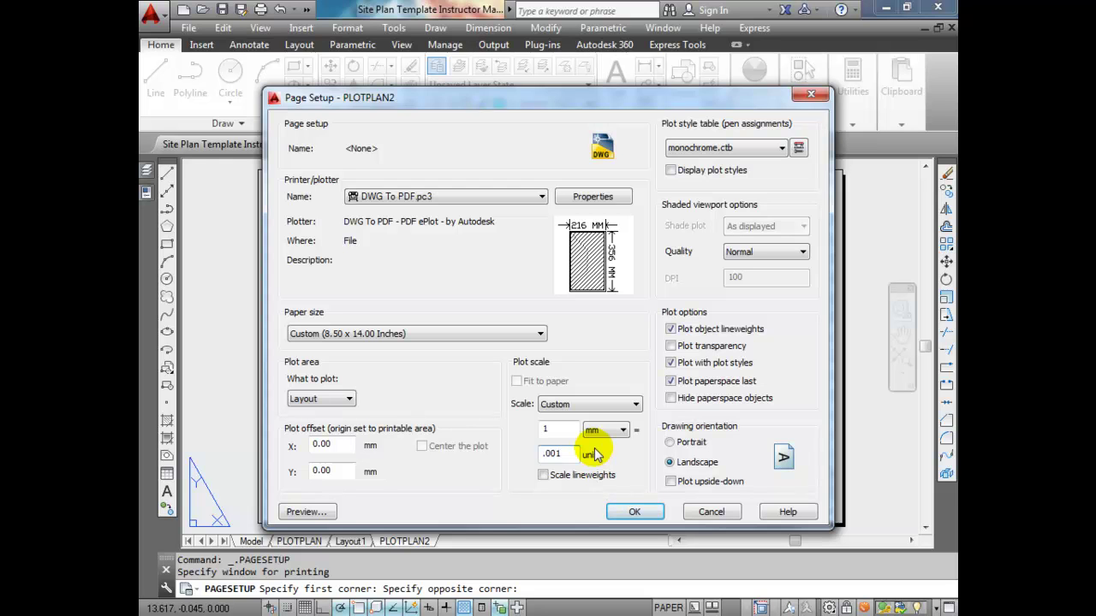
drag(565, 453, 525, 453)
text(1)
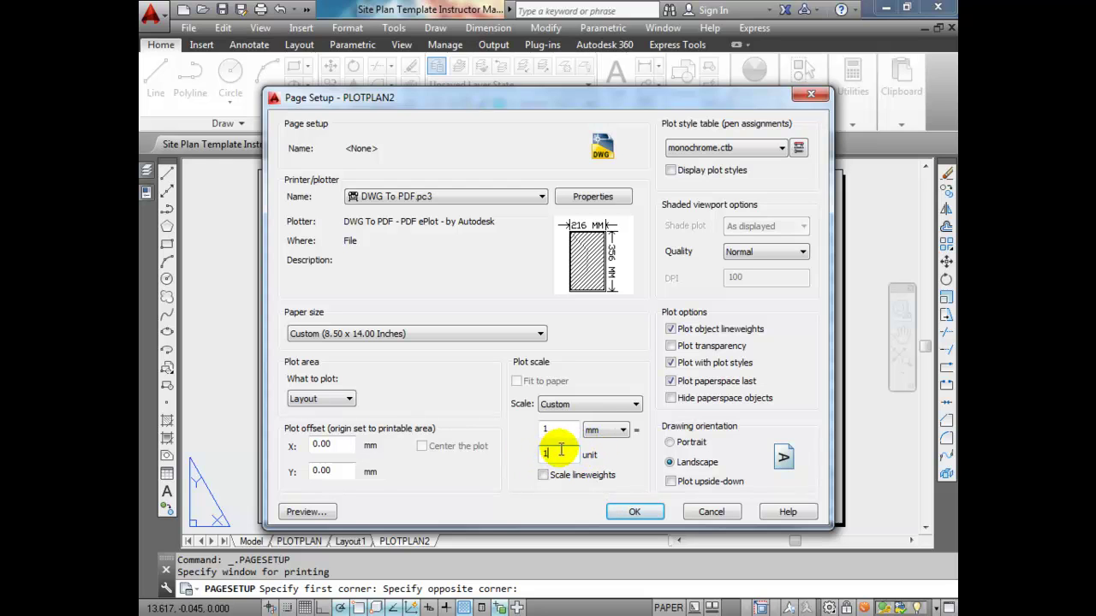
click(568, 430)
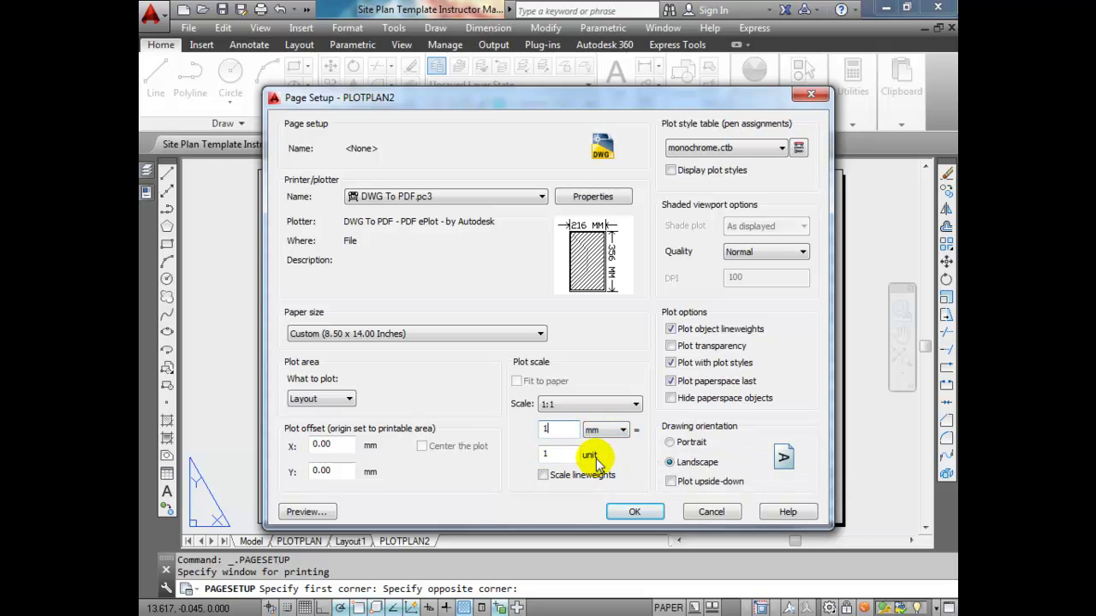
drag(570, 453, 527, 452)
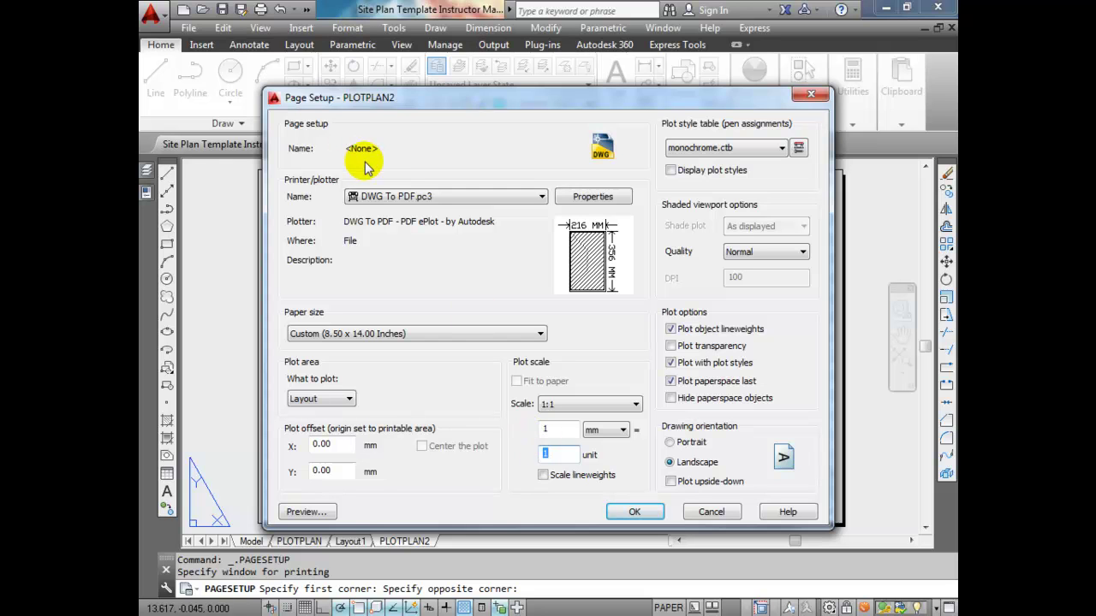
text(.0)
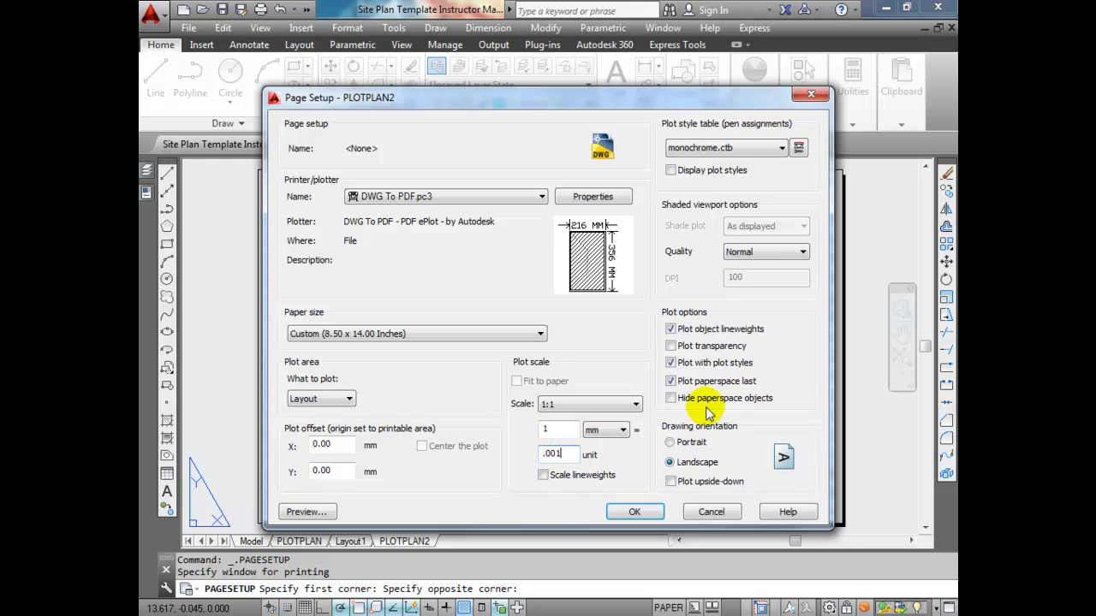
Step: Assign SitePlan.ctb as the plot style table and open it in the editor
click(781, 147)
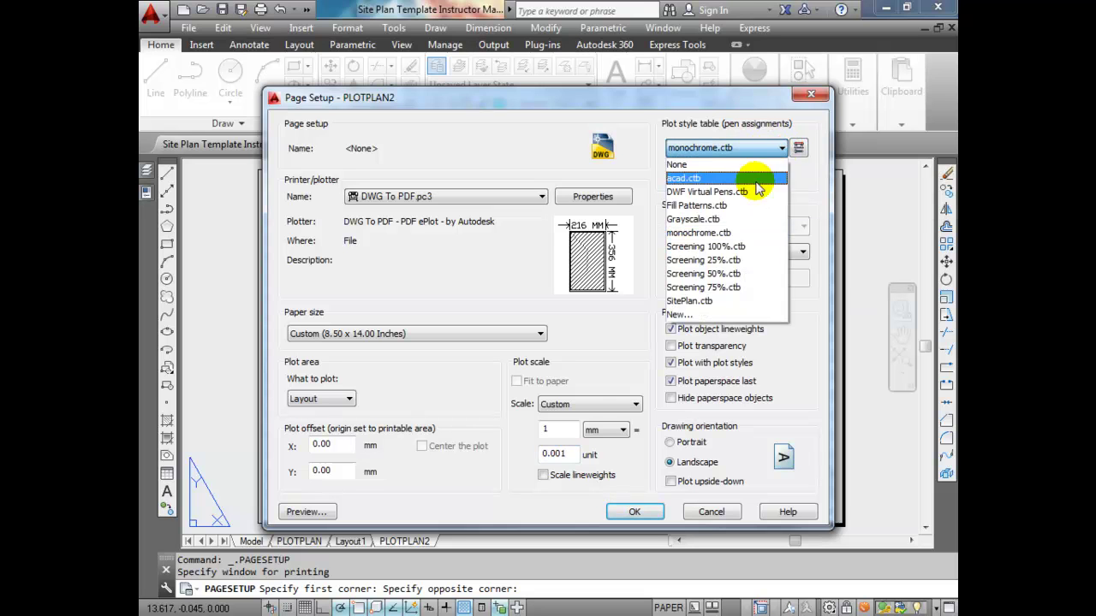
click(702, 302)
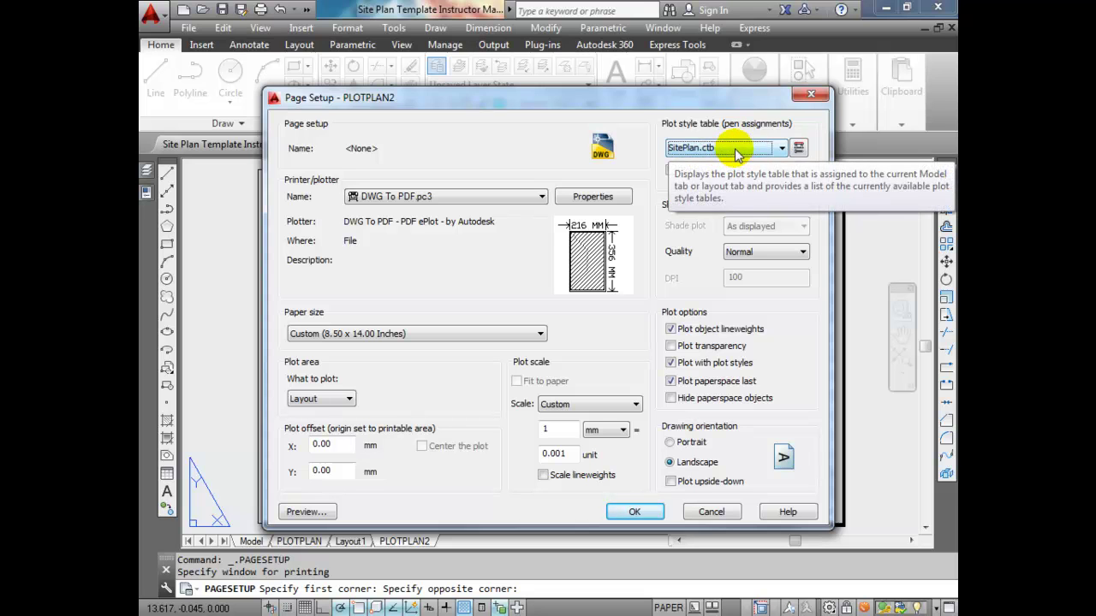
click(798, 147)
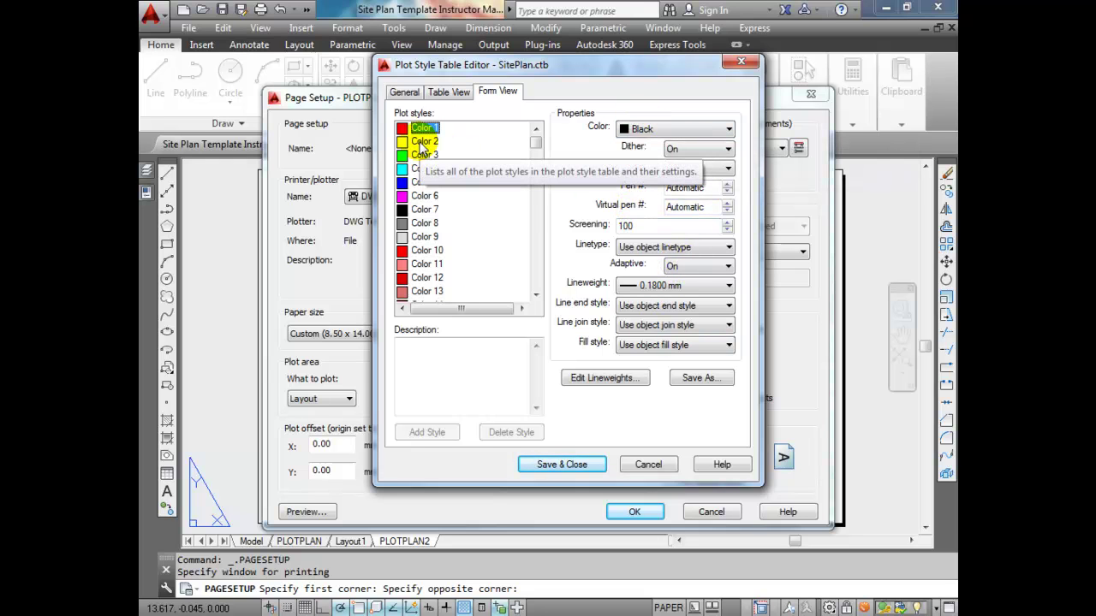
Step: Review the Color 4 and Color 1 styles, keeping object linetype, and save the table
click(424, 168)
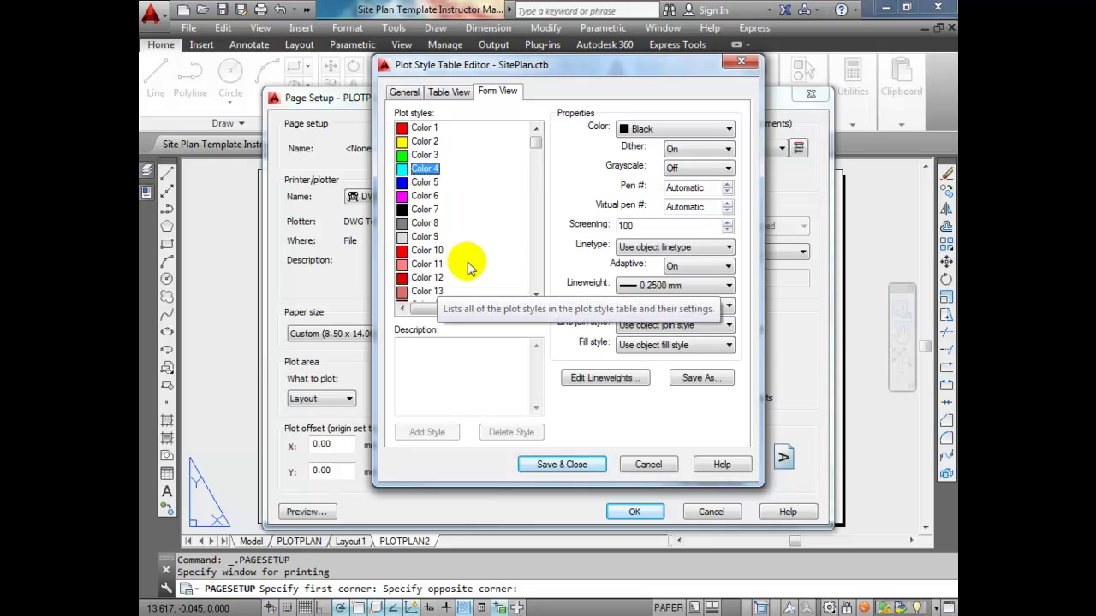
click(643, 248)
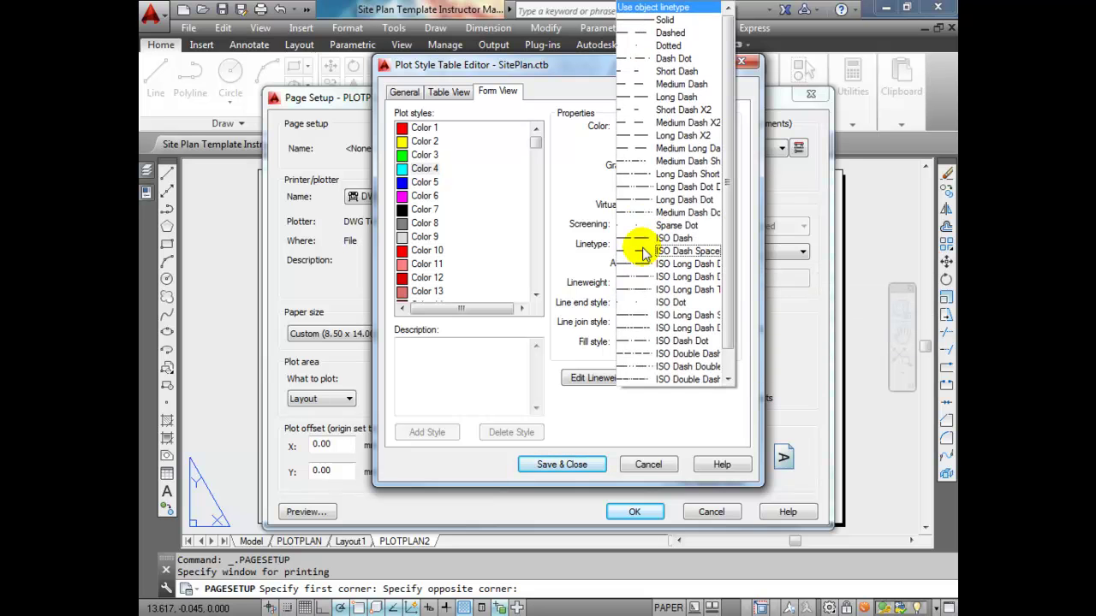
click(625, 247)
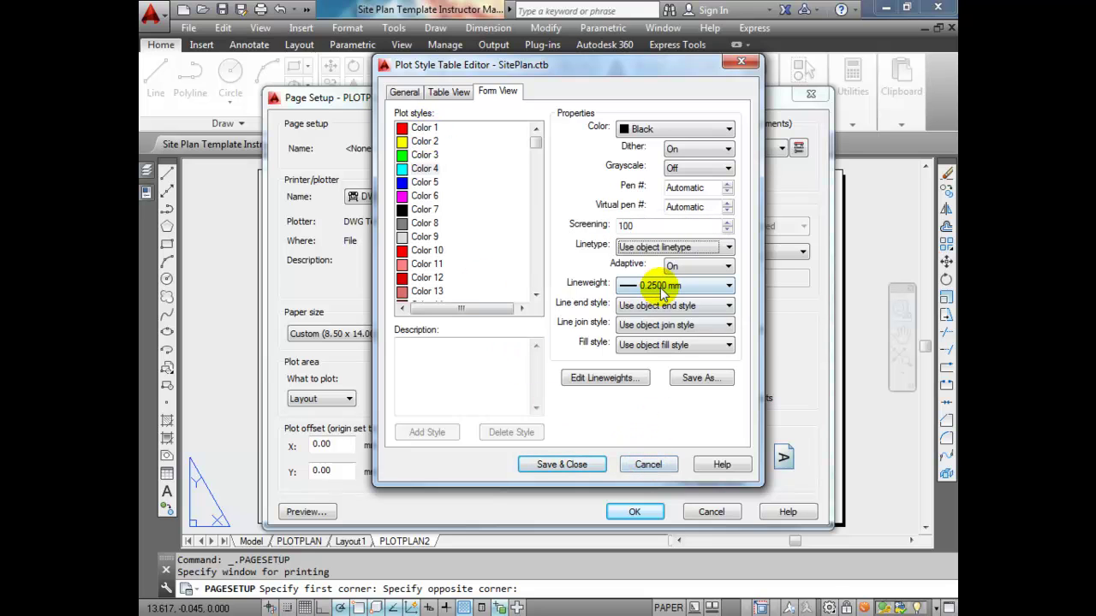
click(421, 127)
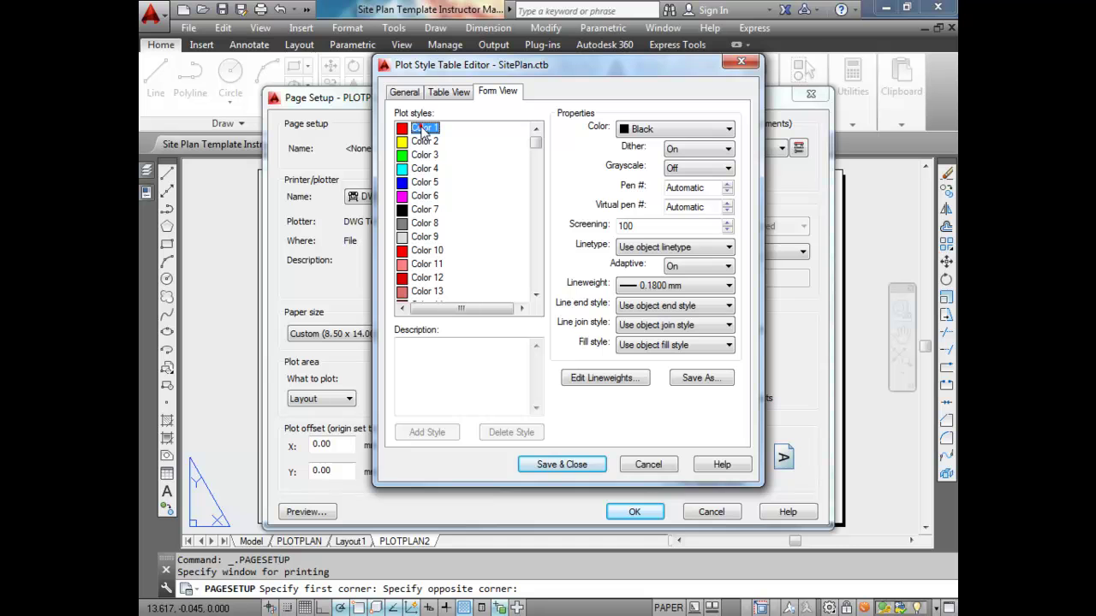
click(564, 463)
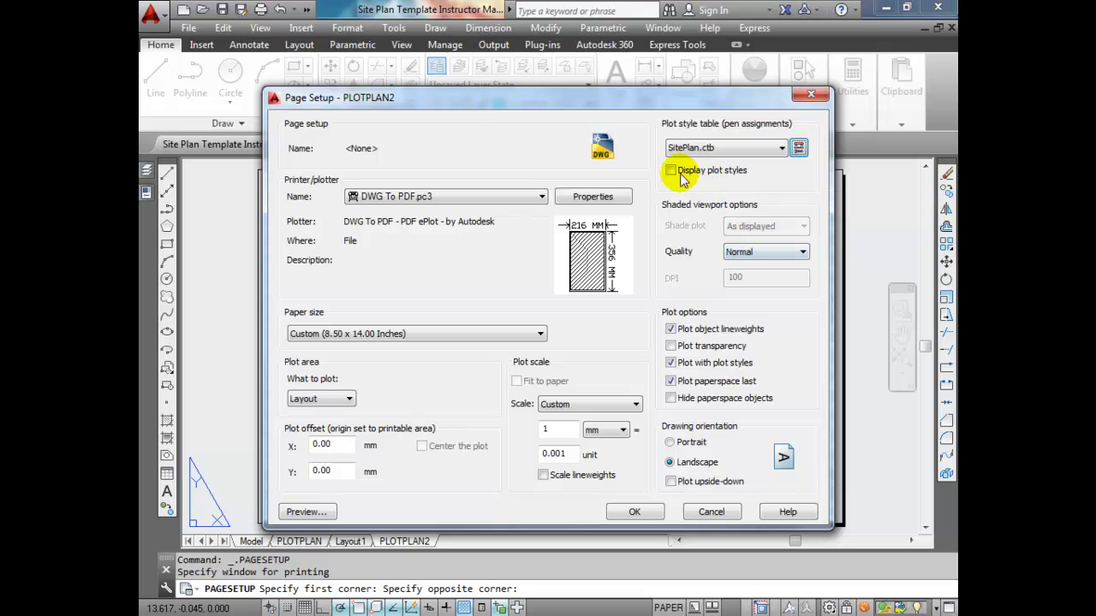
Step: Set Portrait orientation, with Display plot styles and Plot with plot styles left on
click(672, 171)
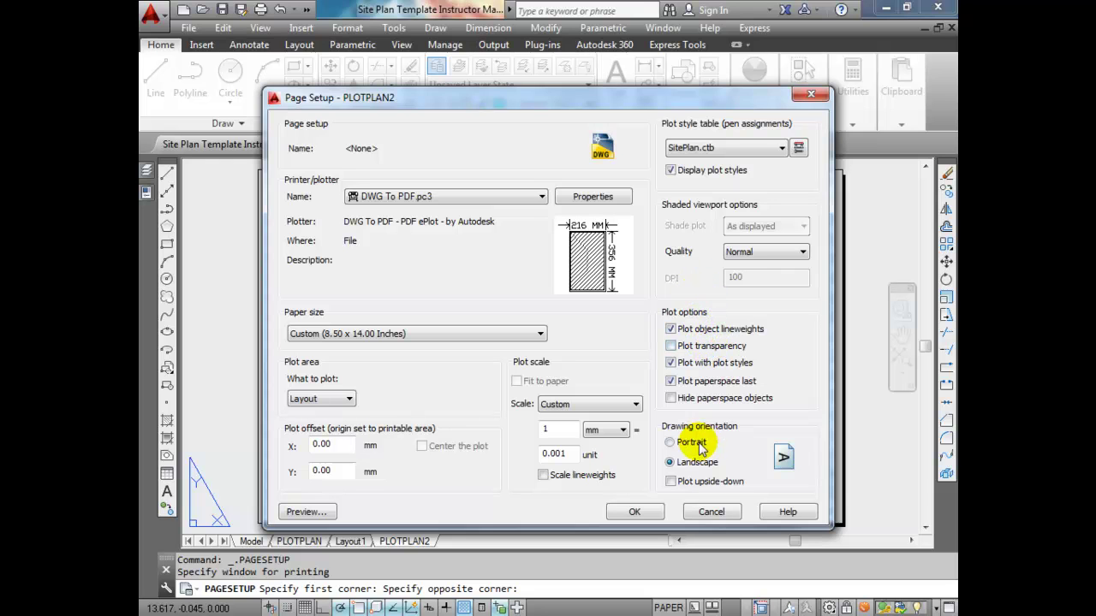
click(670, 442)
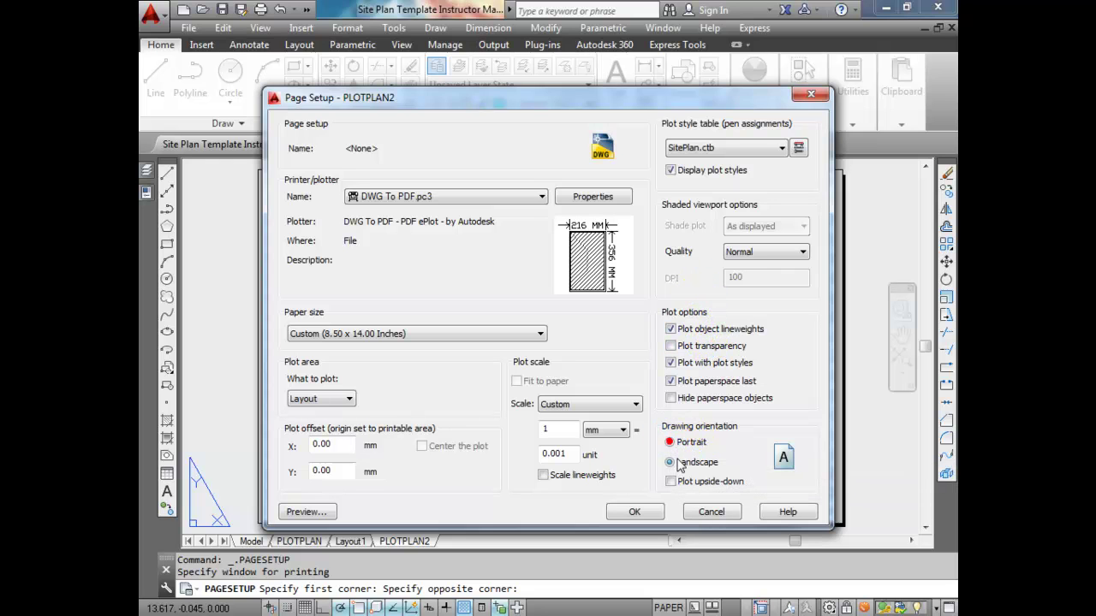
click(670, 363)
click(671, 363)
Step: Apply the page setup and close the Page Setup Manager
click(642, 512)
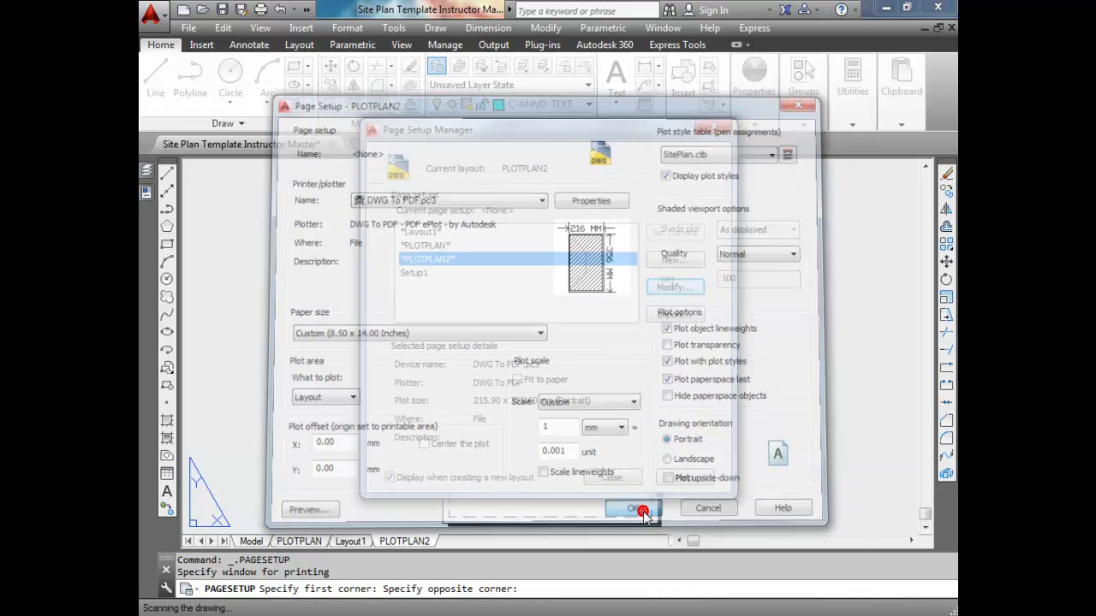
click(623, 480)
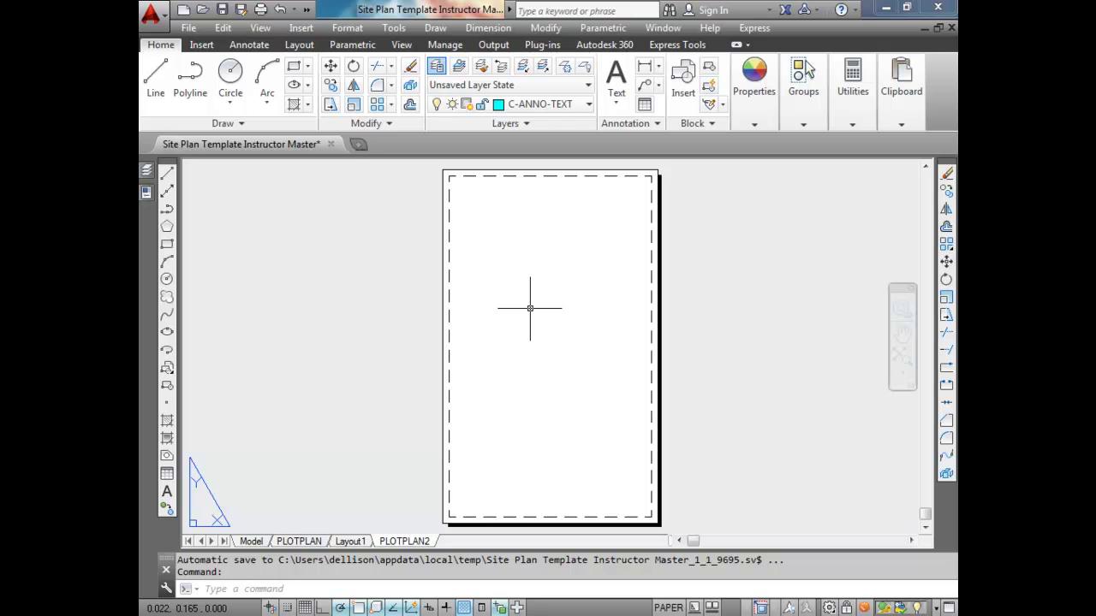
scroll(530, 308, down, 3)
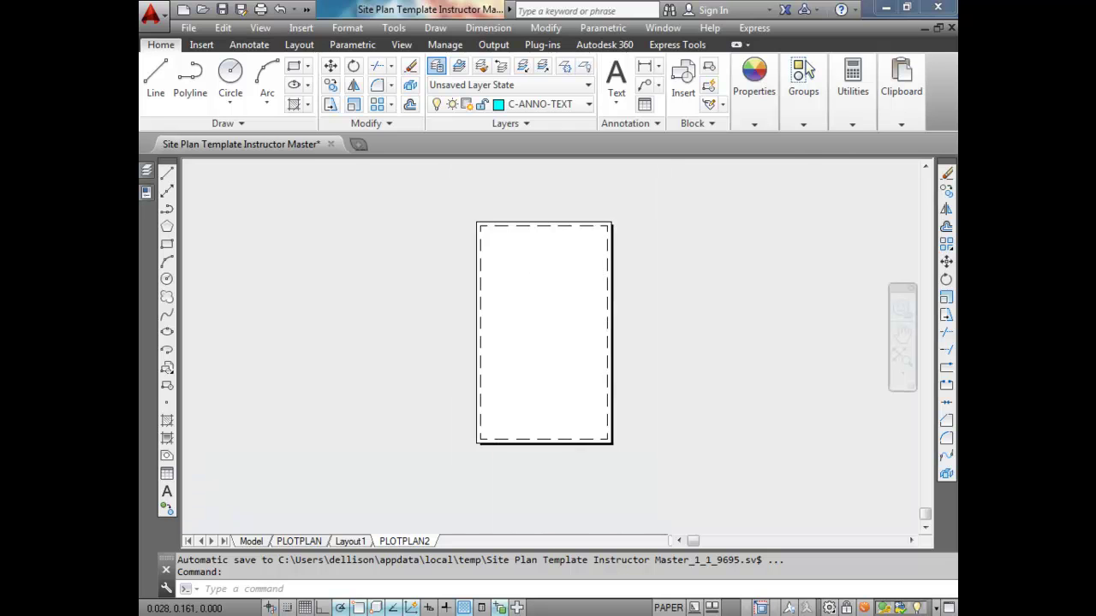
scroll(535, 317, up, 3)
Step: Window-select the old layout viewport and delete it, leaving the sheet empty
click(675, 350)
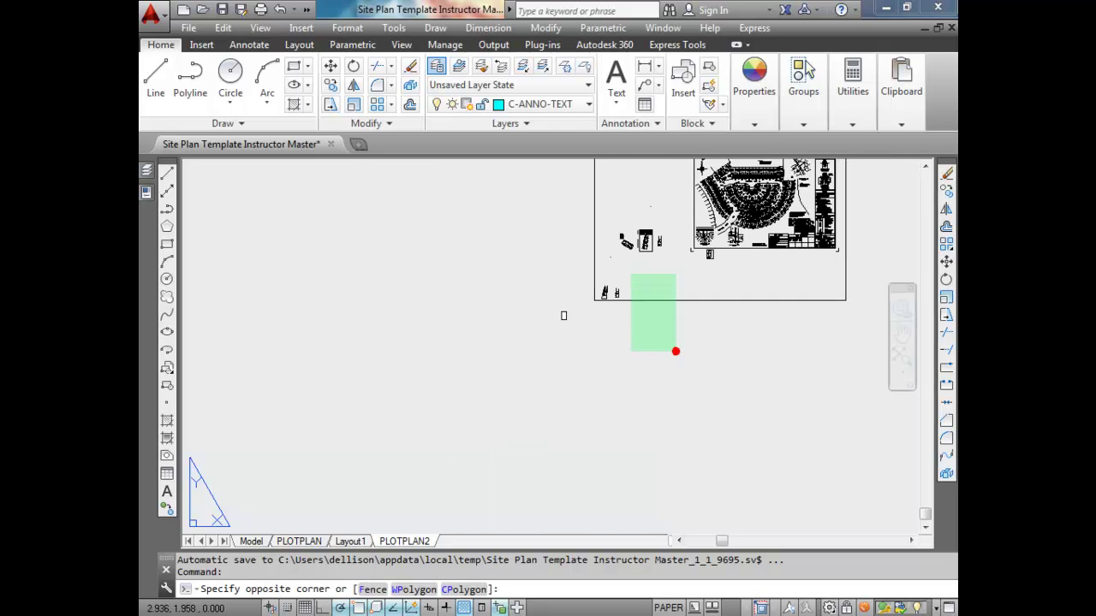
click(629, 272)
middle_drag(645, 365, 508, 502)
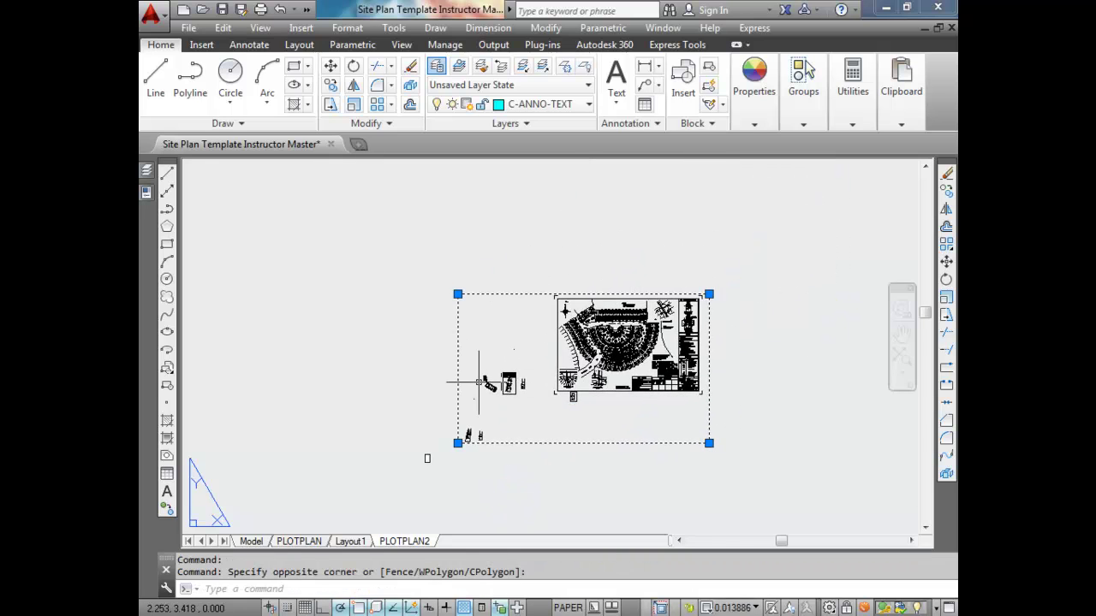
scroll(427, 491, up, 6)
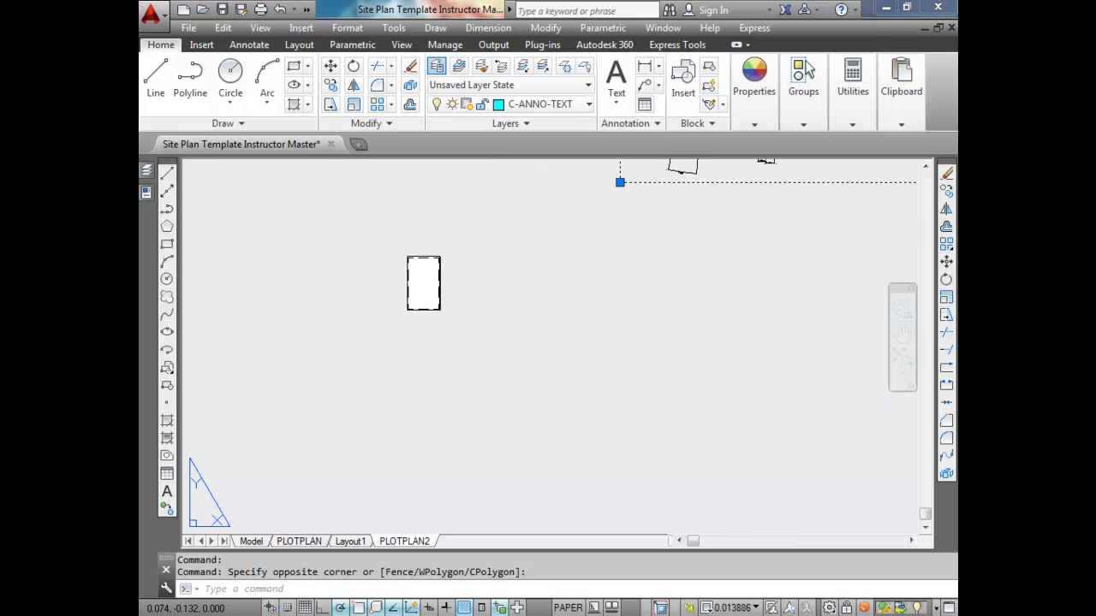
scroll(428, 257, up, 4)
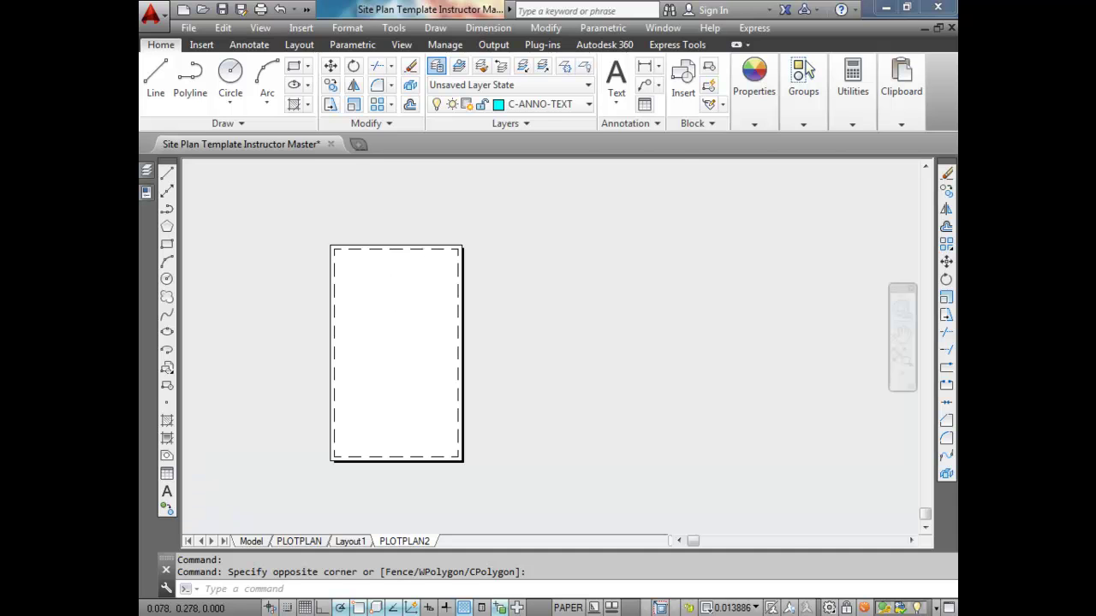
click(420, 334)
key(Delete)
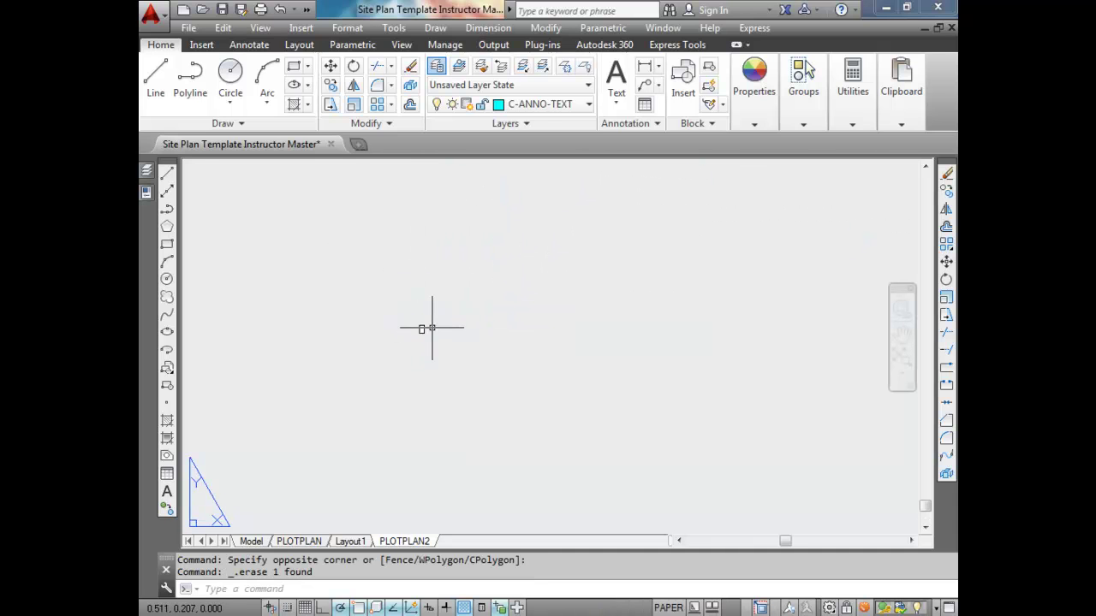
scroll(432, 328, down, 5)
middle_drag(374, 277, 461, 344)
scroll(451, 366, up, 5)
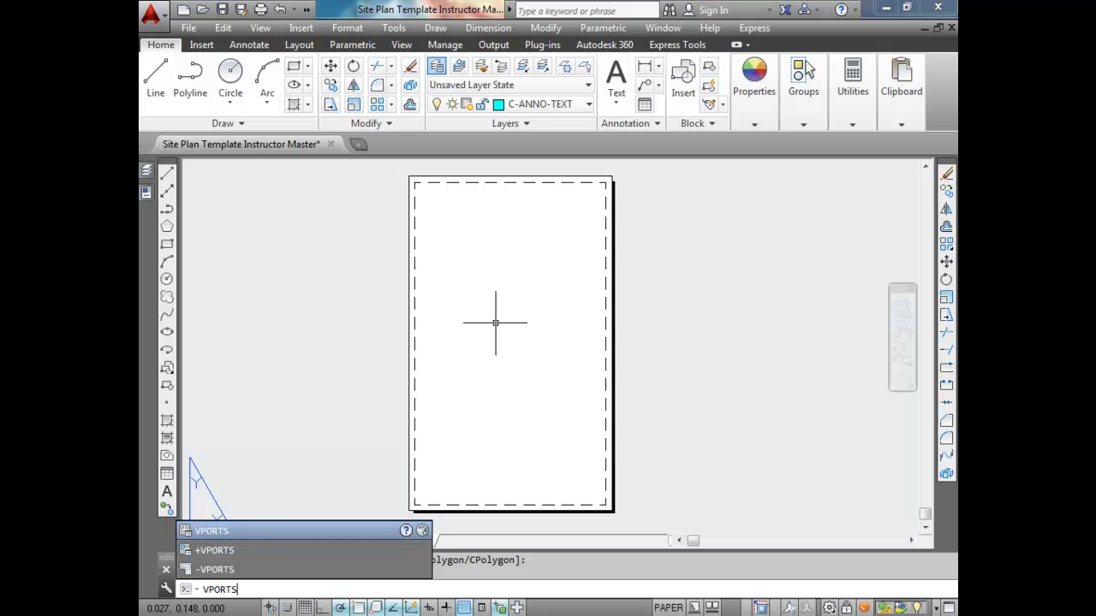
Step: Create a Single viewport with VPORTS, using Fit to fill the printable area
key(Return)
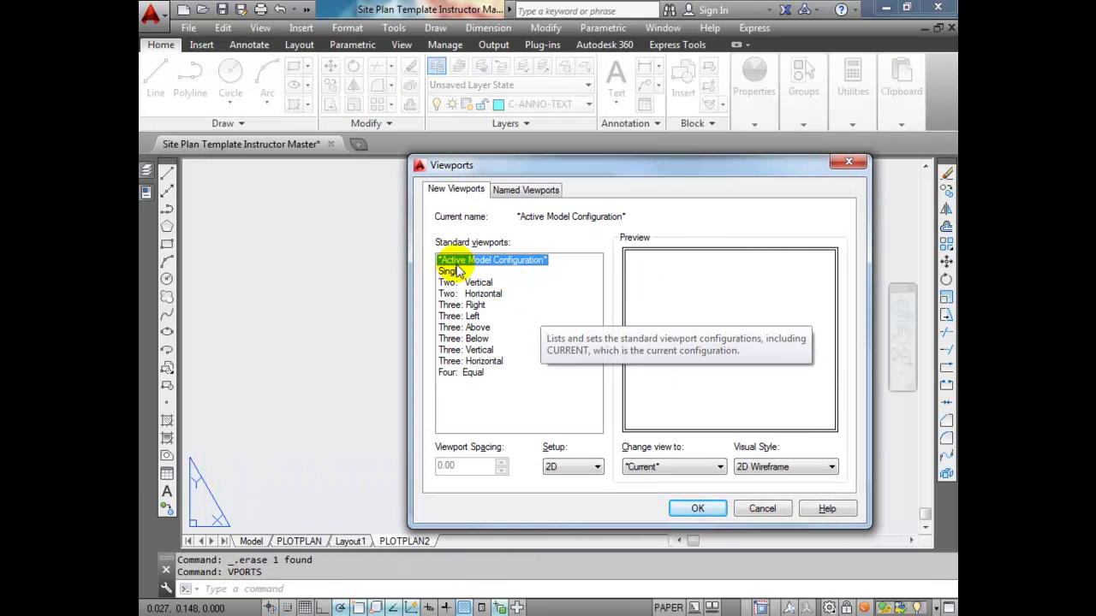
click(710, 510)
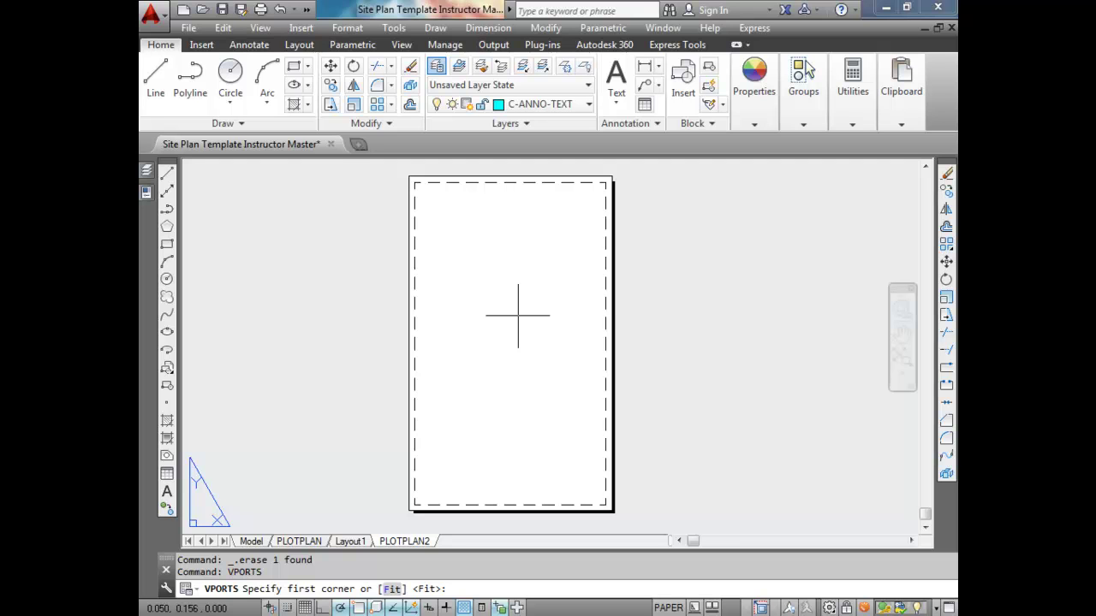
click(392, 590)
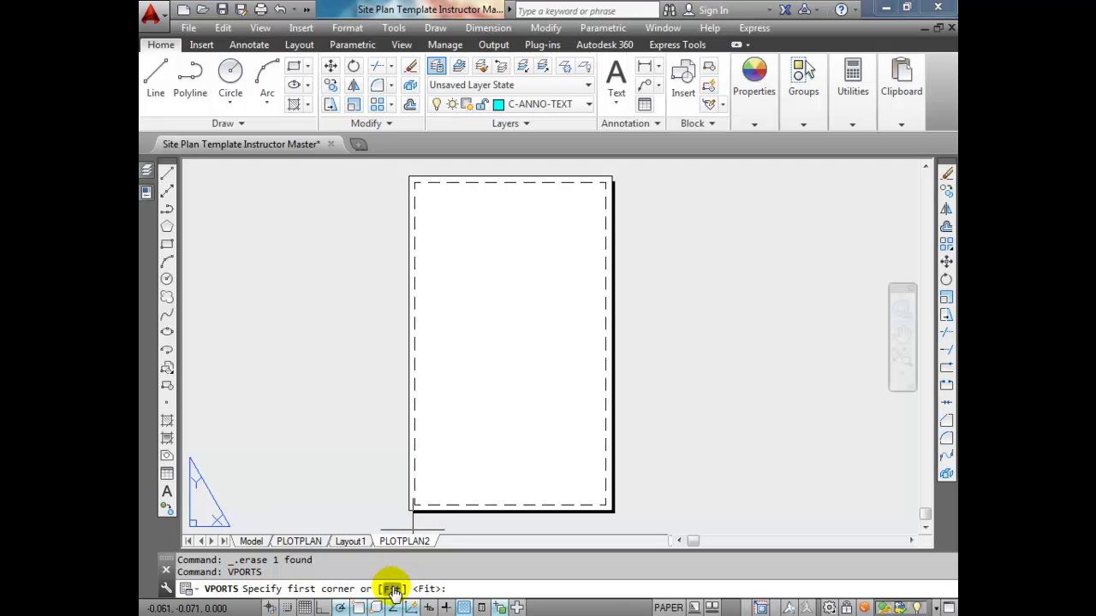
right_click(420, 508)
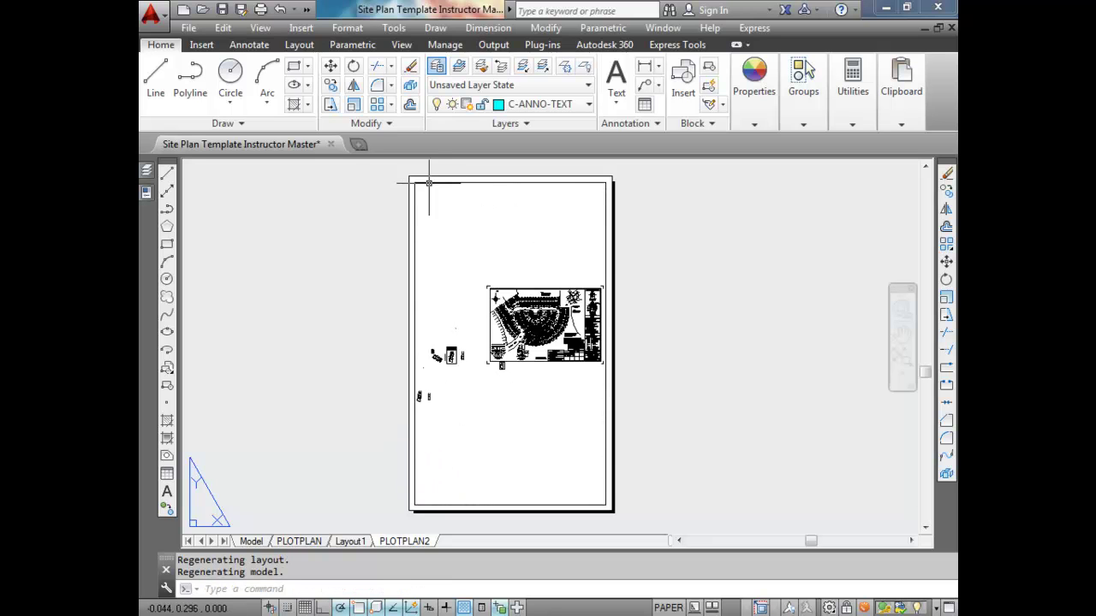
Step: Select the viewport and stretch its top-left corner out to the sheet edge
scroll(429, 183, up, 3)
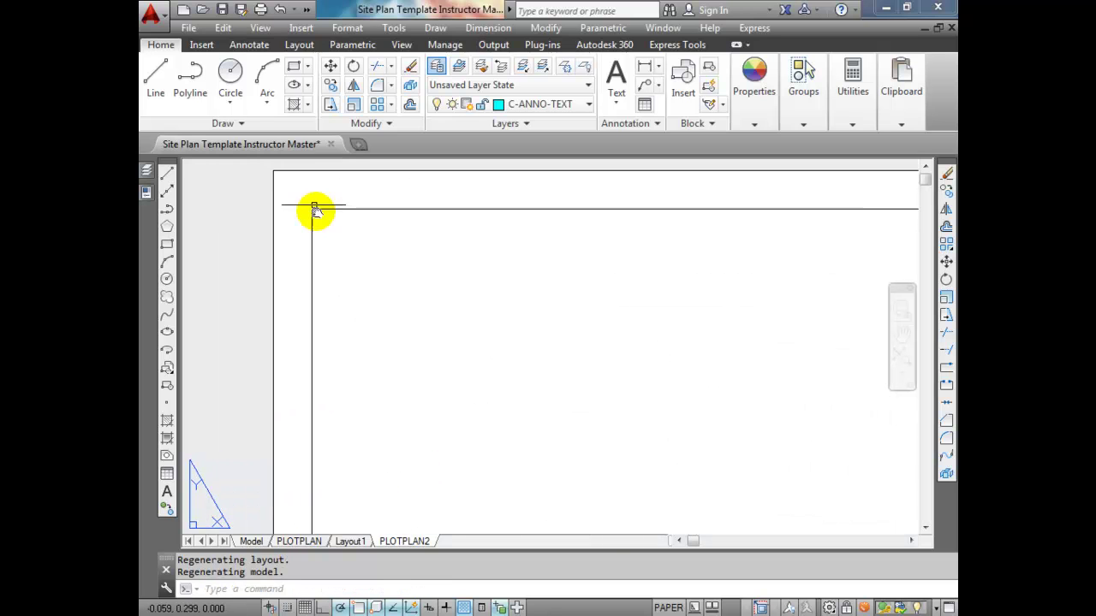
middle_drag(314, 208, 339, 258)
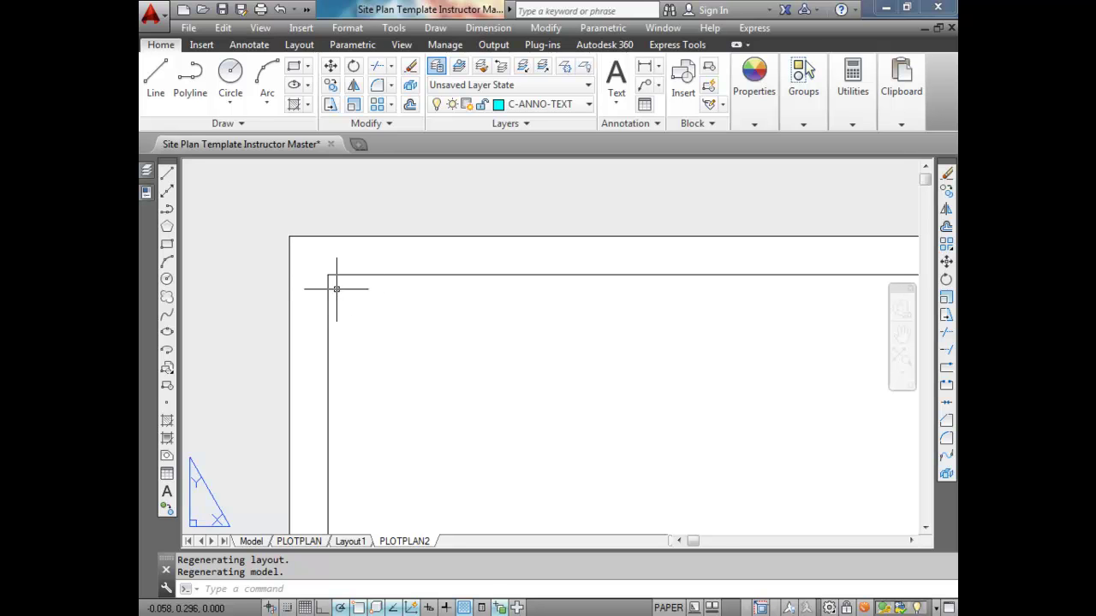
scroll(336, 289, up, 3)
click(342, 289)
click(291, 237)
click(308, 249)
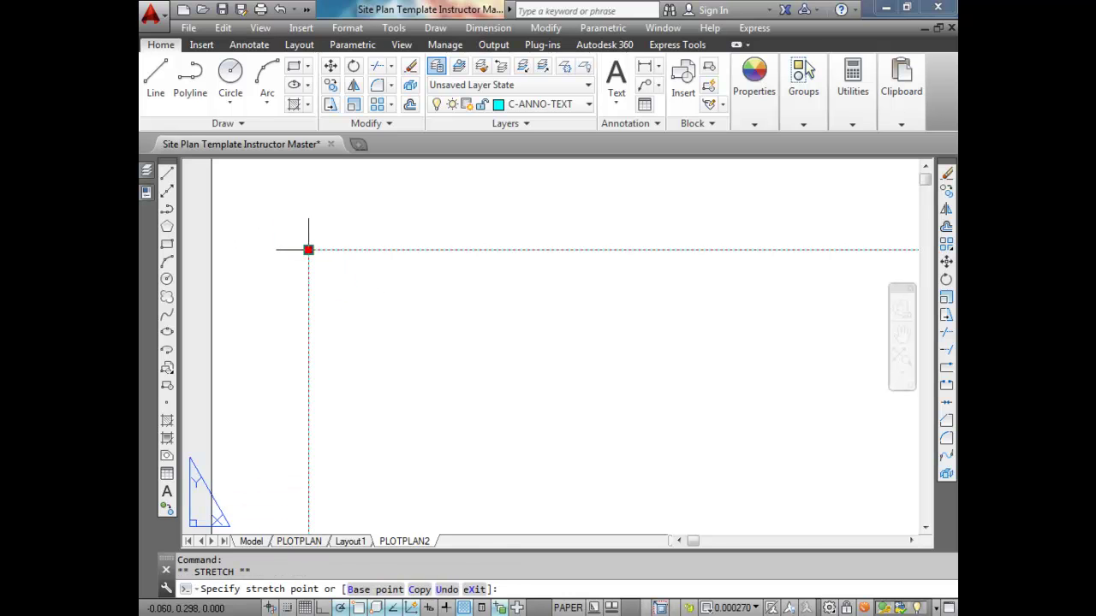
click(260, 201)
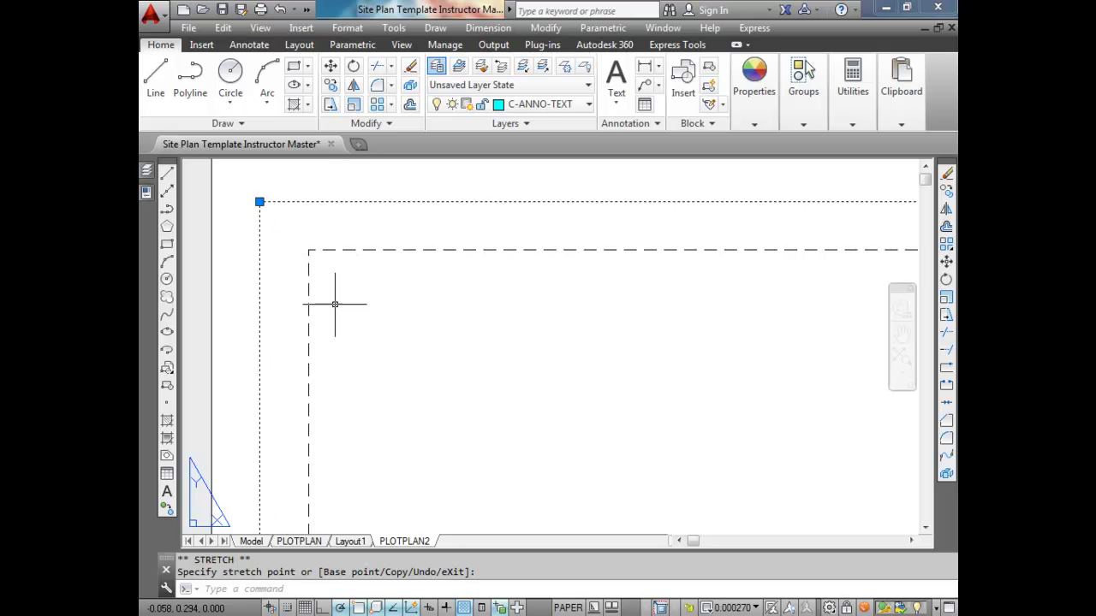
scroll(371, 367, down, 4)
scroll(605, 356, up, 5)
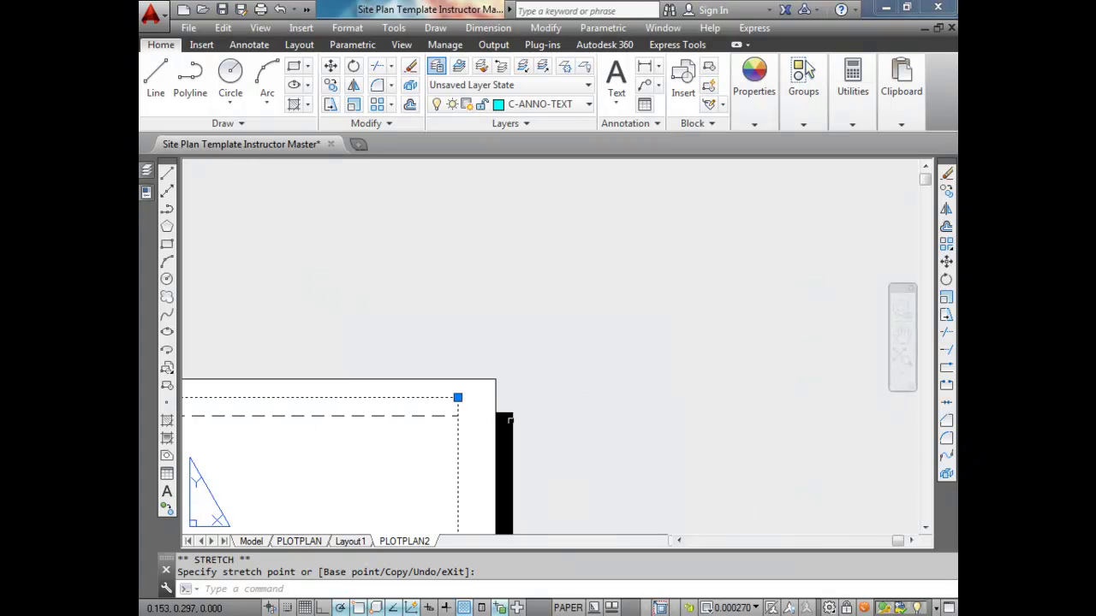
Step: Stretch the top-right corner to the sheet edge, then enter model space inside the viewport
click(438, 382)
scroll(468, 383, down, 5)
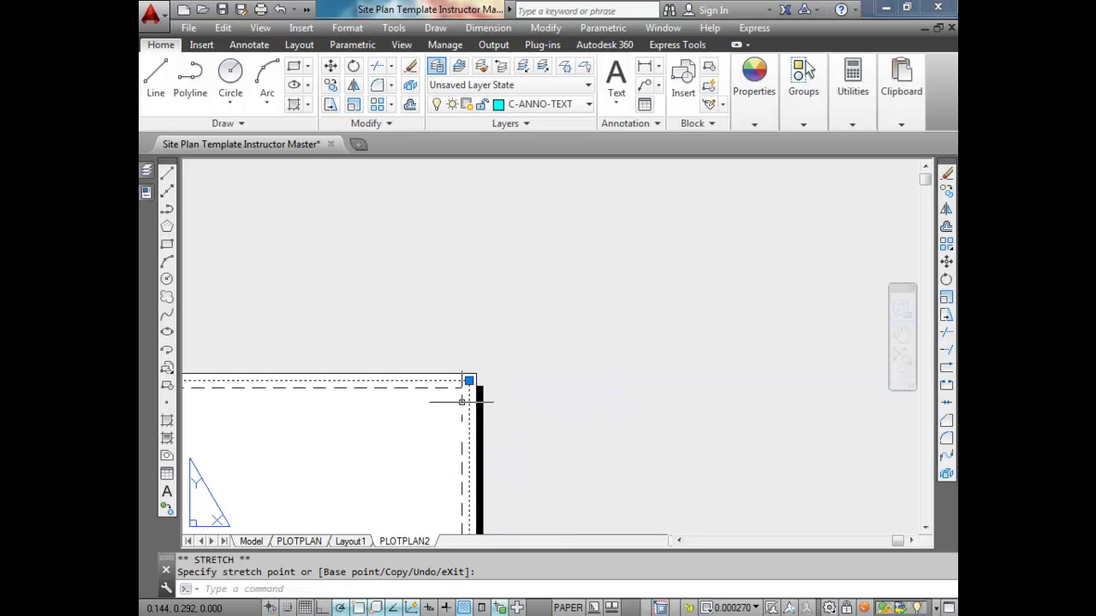
middle_drag(416, 430, 440, 329)
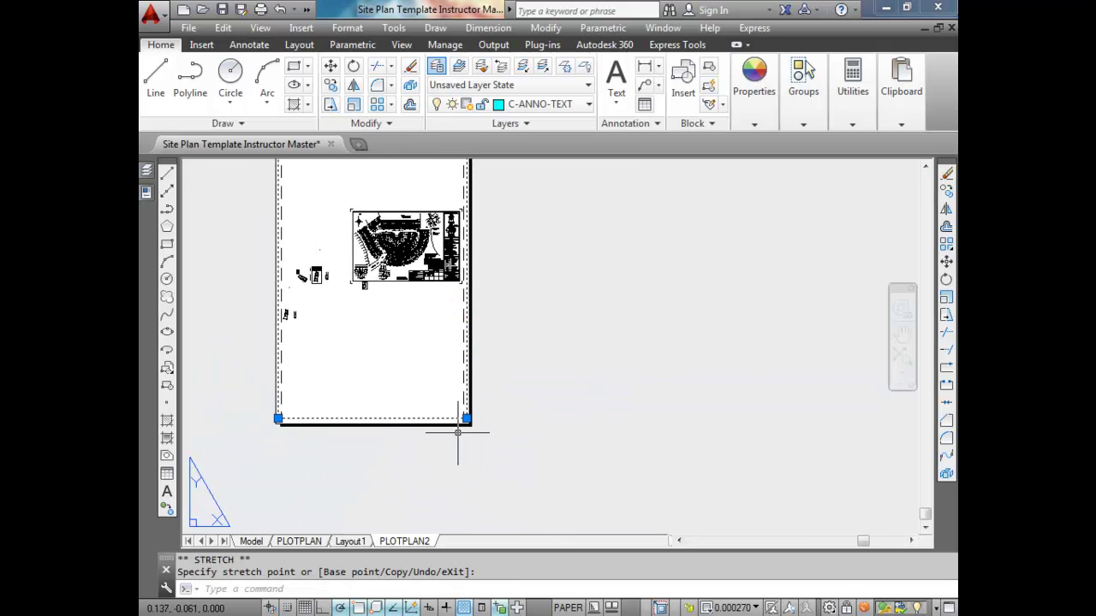
scroll(475, 417, up, 4)
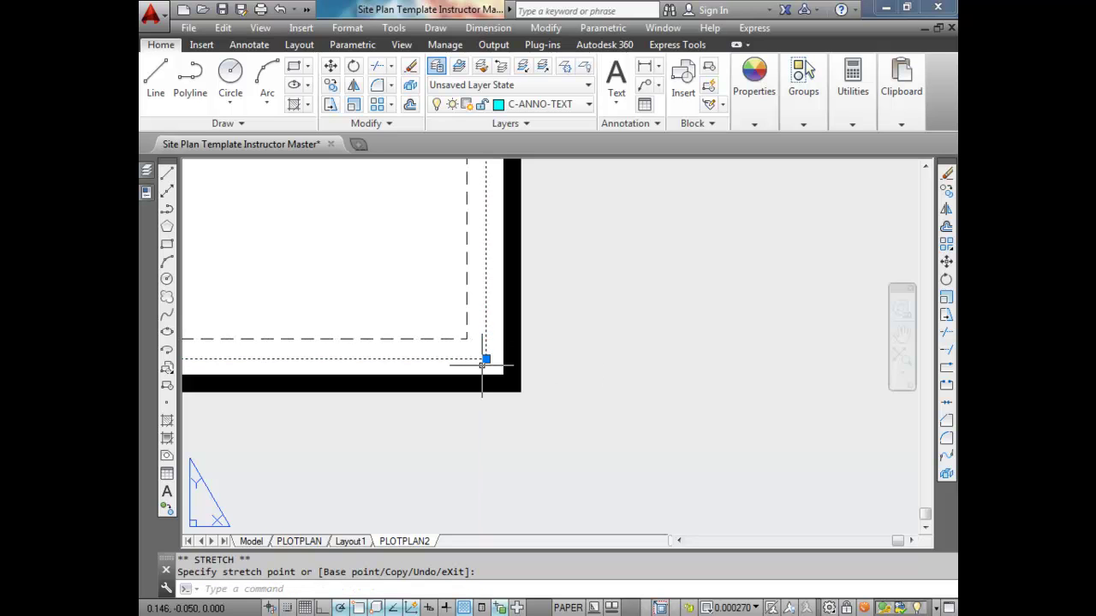
scroll(492, 363, down, 8)
middle_drag(432, 342, 457, 408)
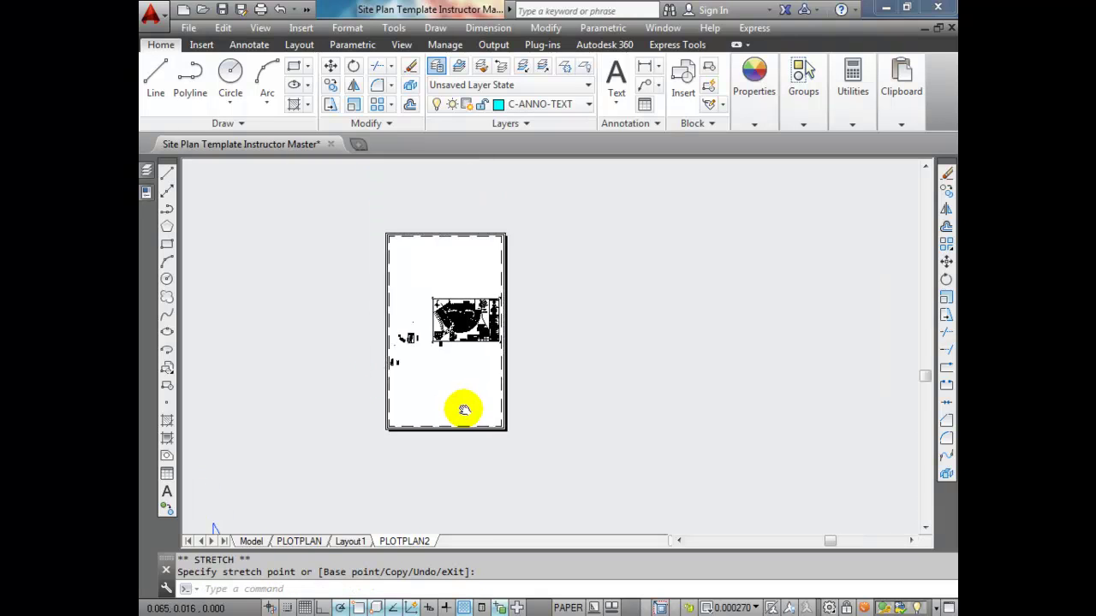
scroll(411, 244, up, 6)
middle_drag(613, 303, 445, 196)
double_click(565, 307)
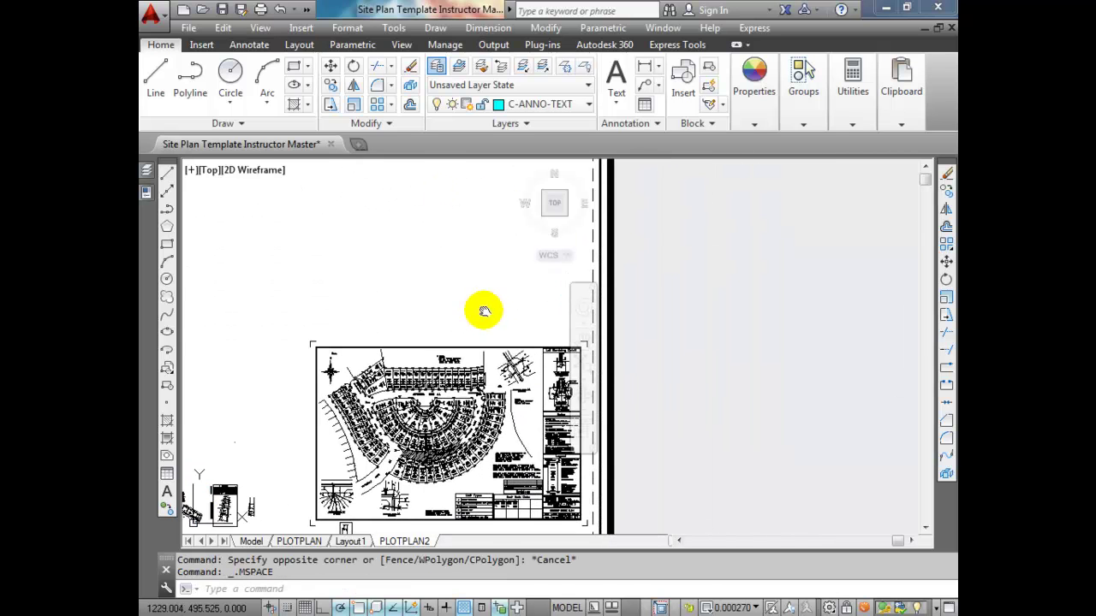
Step: Nudge the site plan right inside the viewport, then double-click outside it to reach paper space
middle_drag(482, 308, 500, 306)
double_click(733, 340)
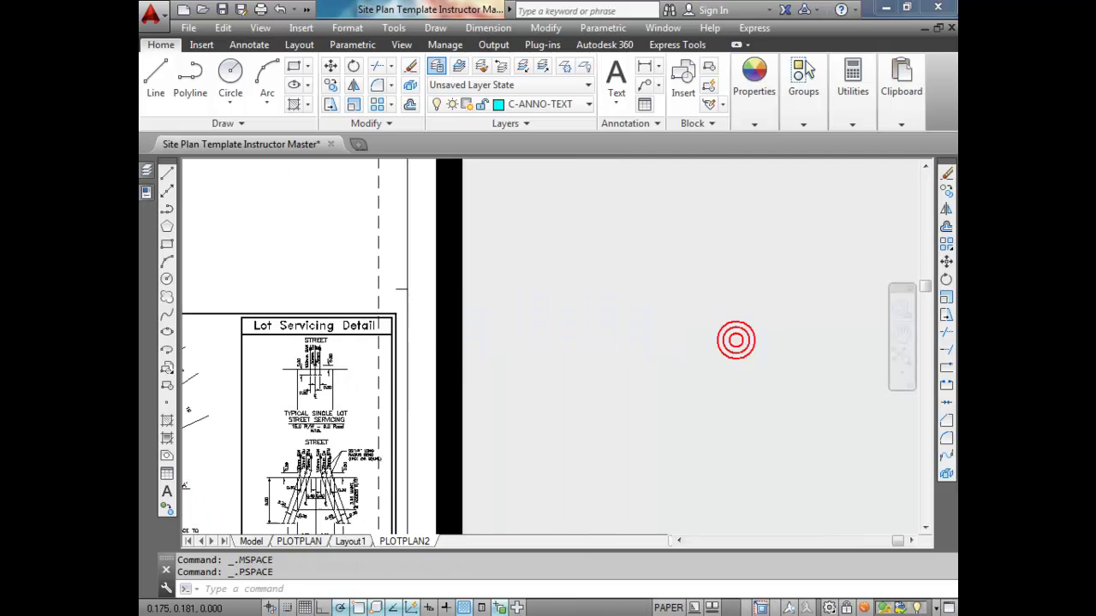
scroll(372, 312, up, 2)
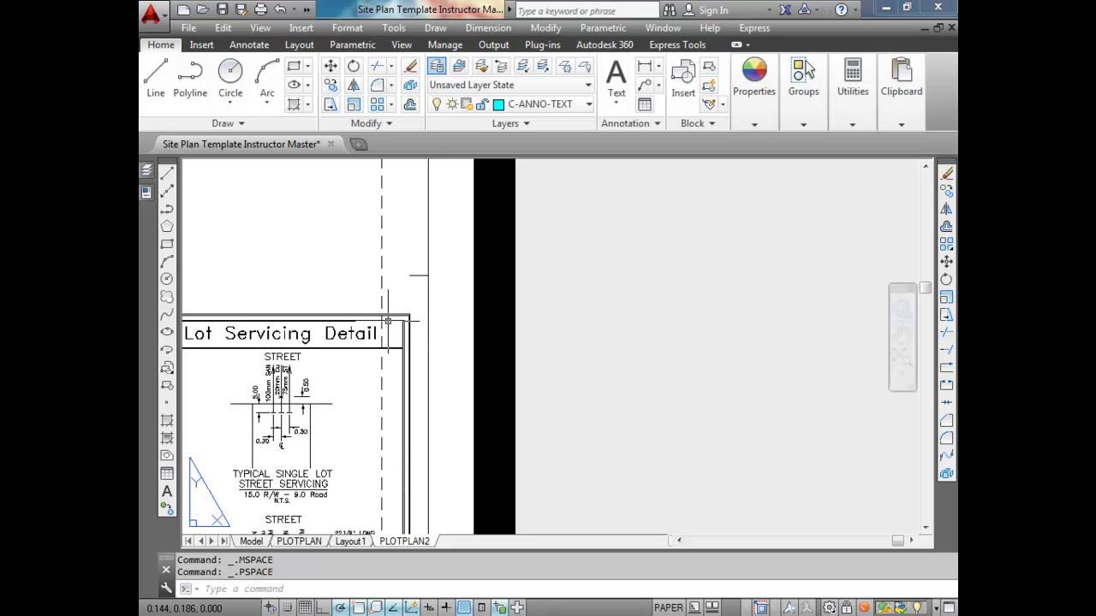
scroll(387, 321, down, 5)
scroll(380, 346, up, 4)
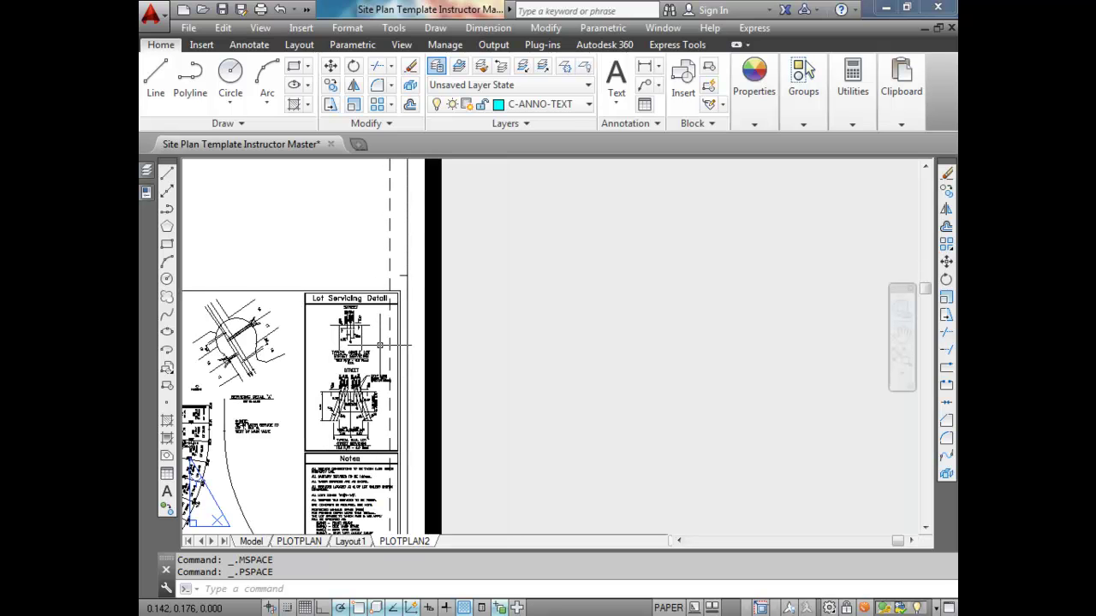
scroll(380, 343, down, 4)
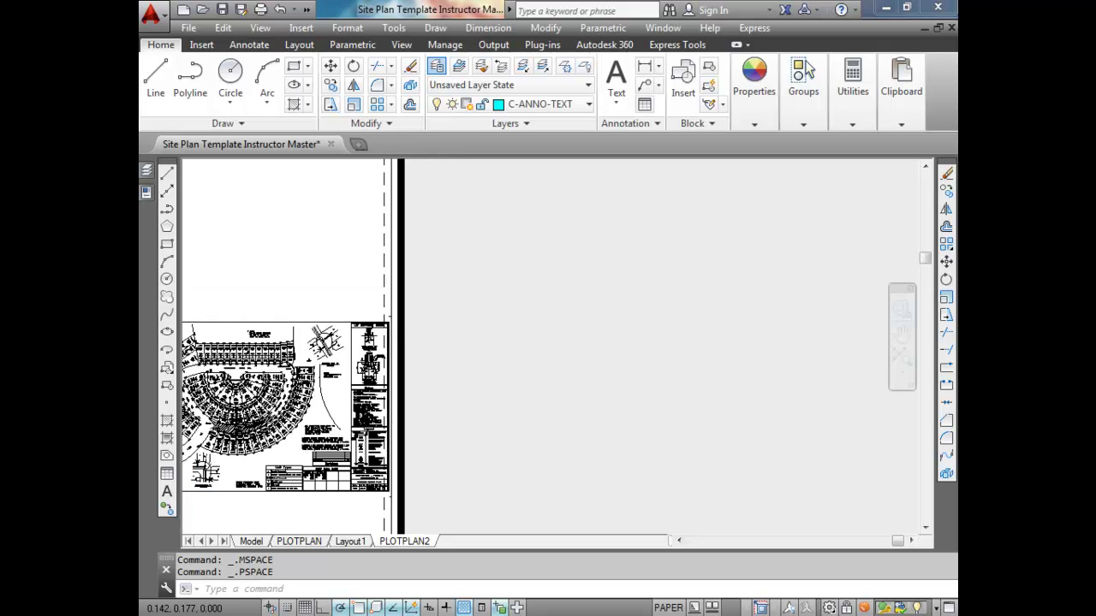
middle_drag(367, 293, 576, 305)
scroll(313, 203, up, 3)
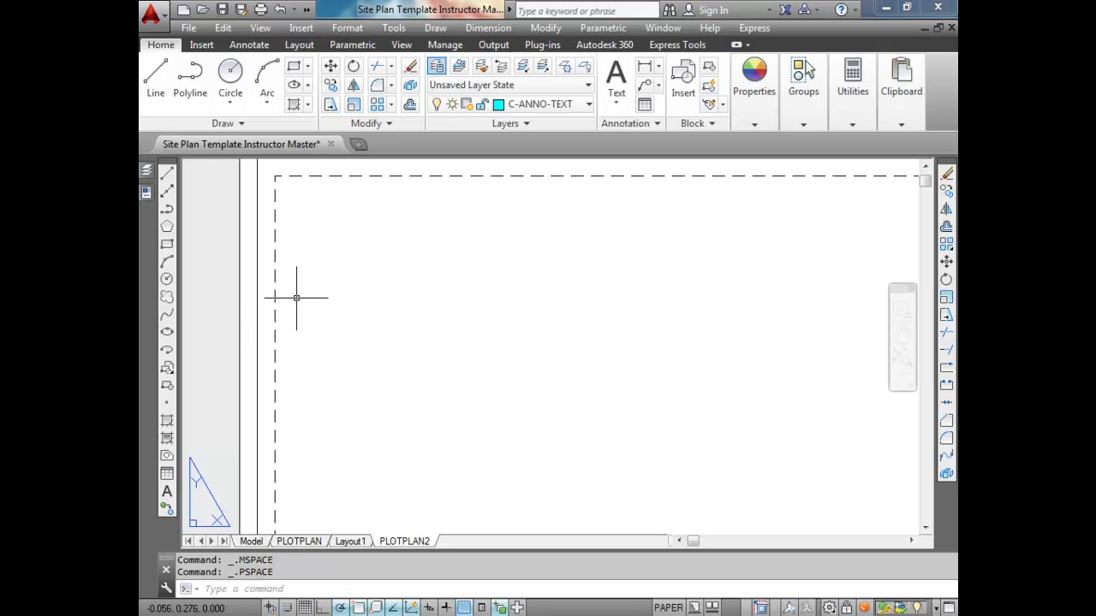
Step: Go to the Drawing Window Colors settings from the Options Display page
click(393, 28)
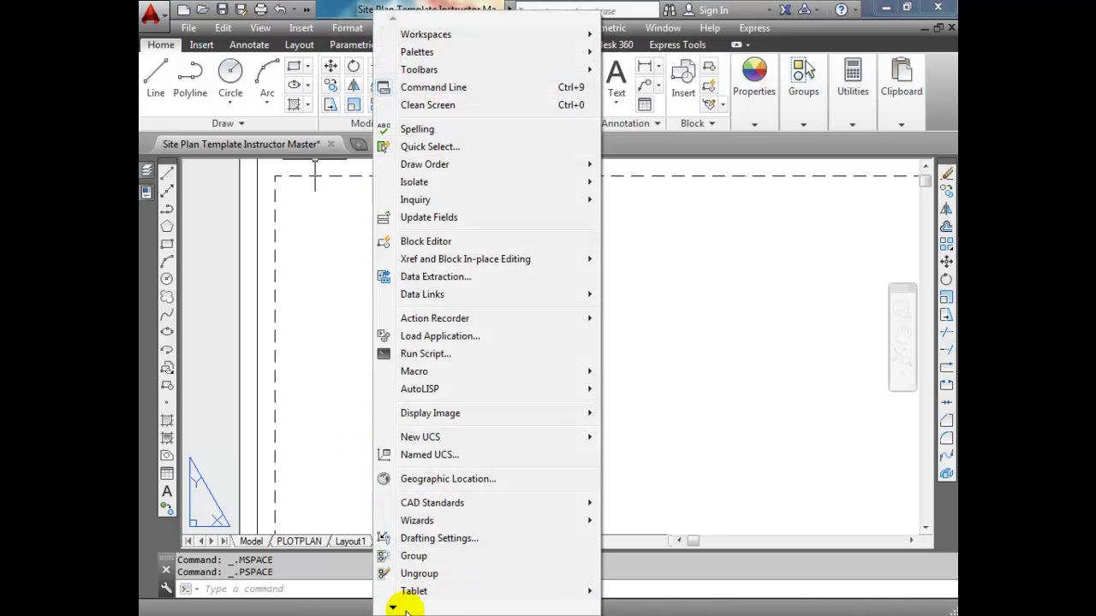
mouse_move(394, 604)
click(414, 576)
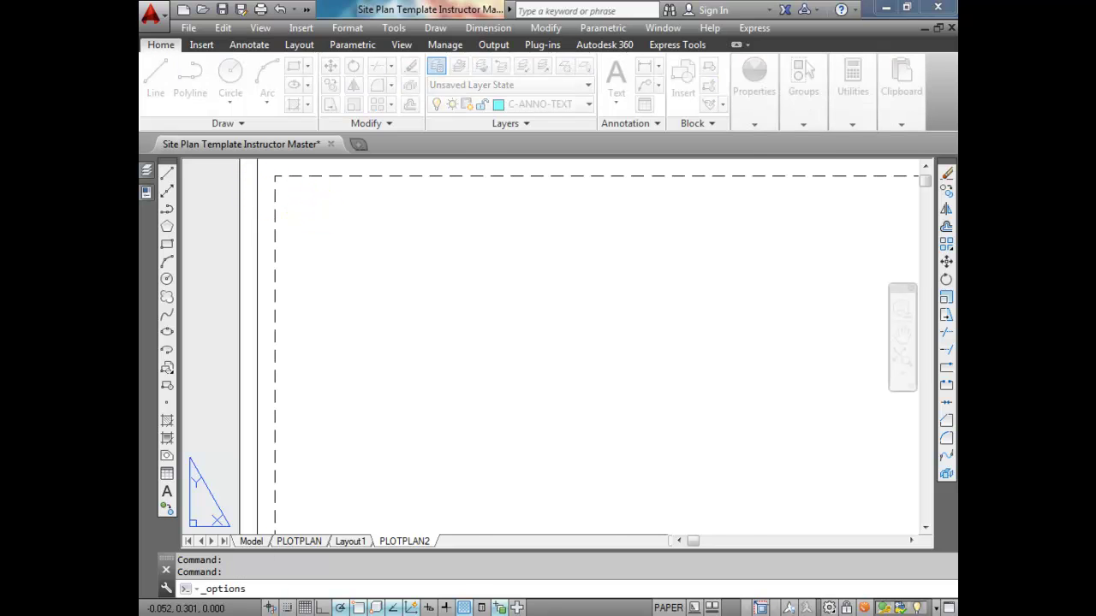
click(259, 146)
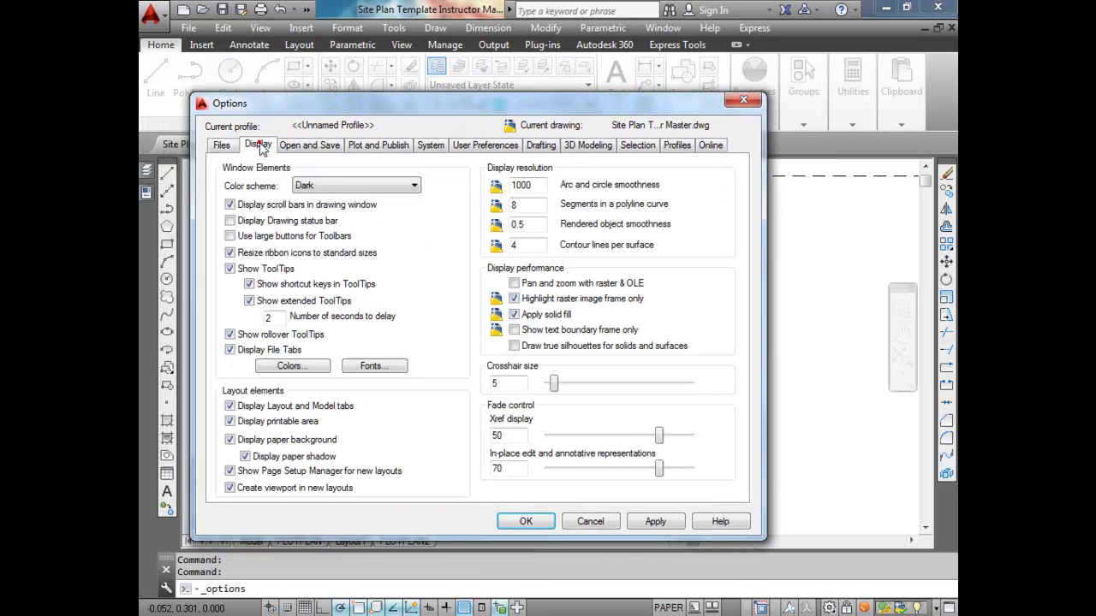
click(290, 366)
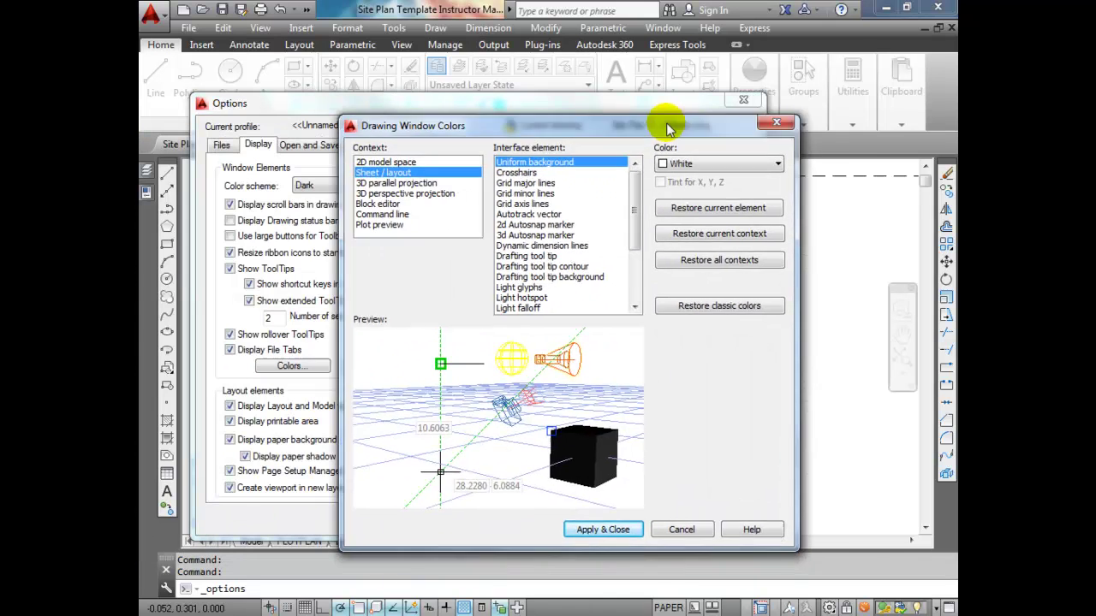
Step: Set the Sheet / layout uniform background to Black and apply the change
click(499, 162)
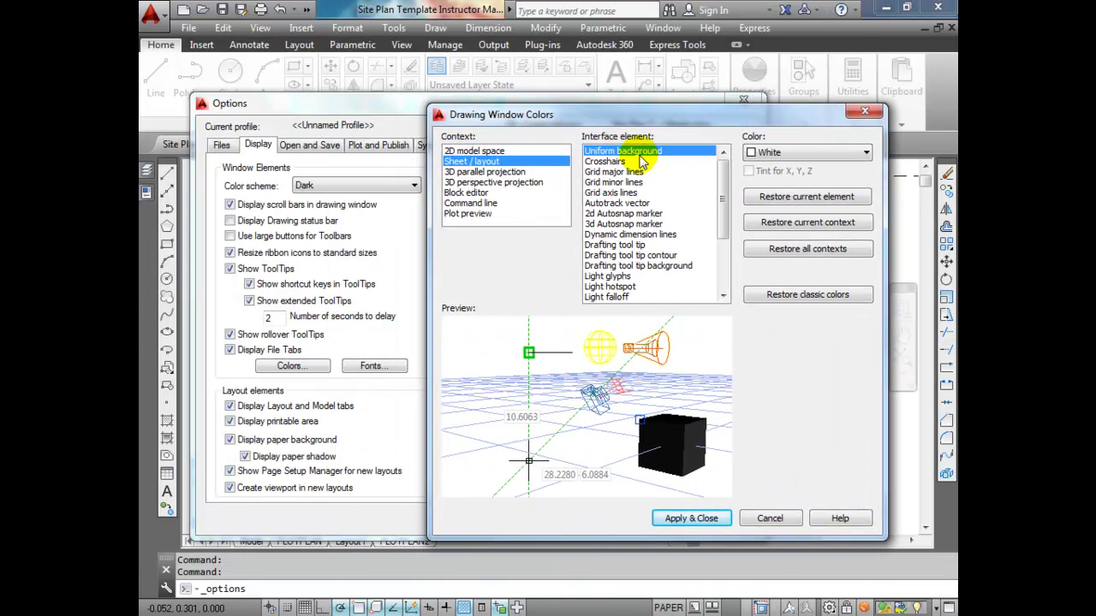
click(783, 153)
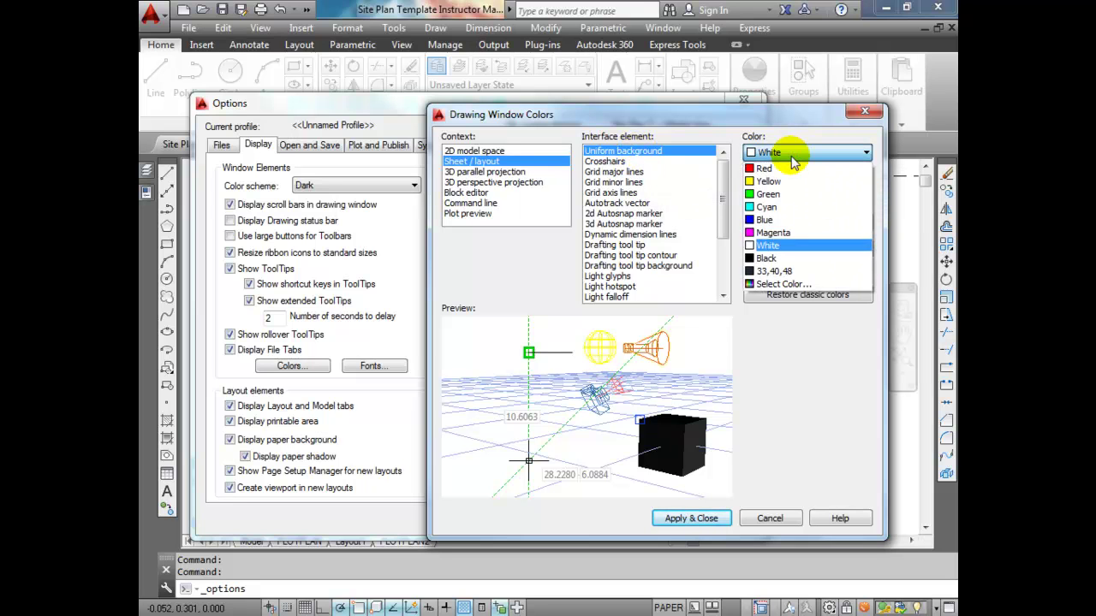
click(792, 158)
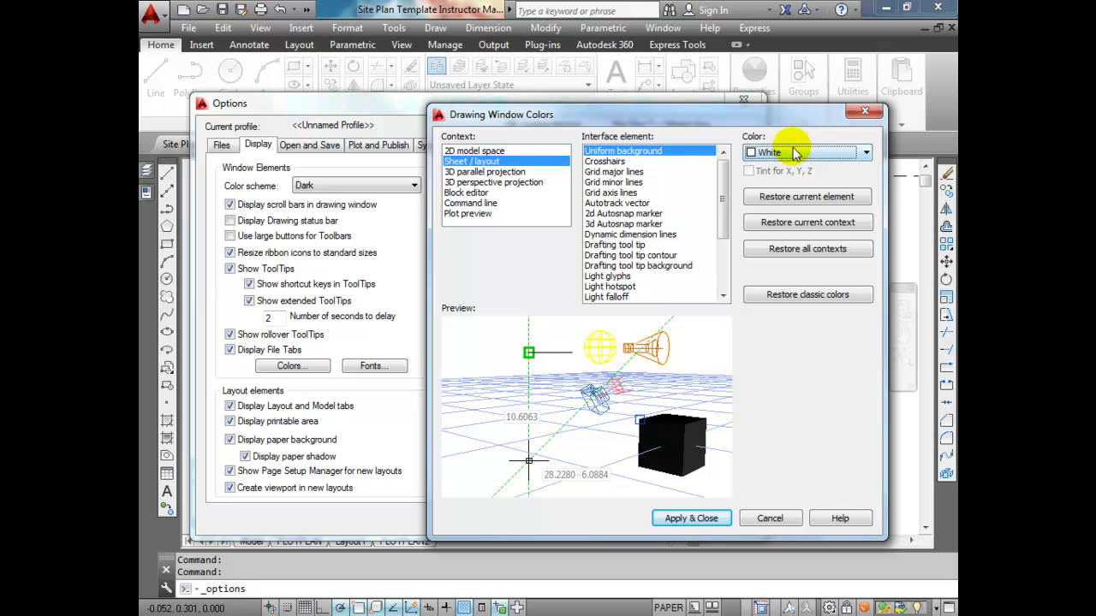
click(792, 159)
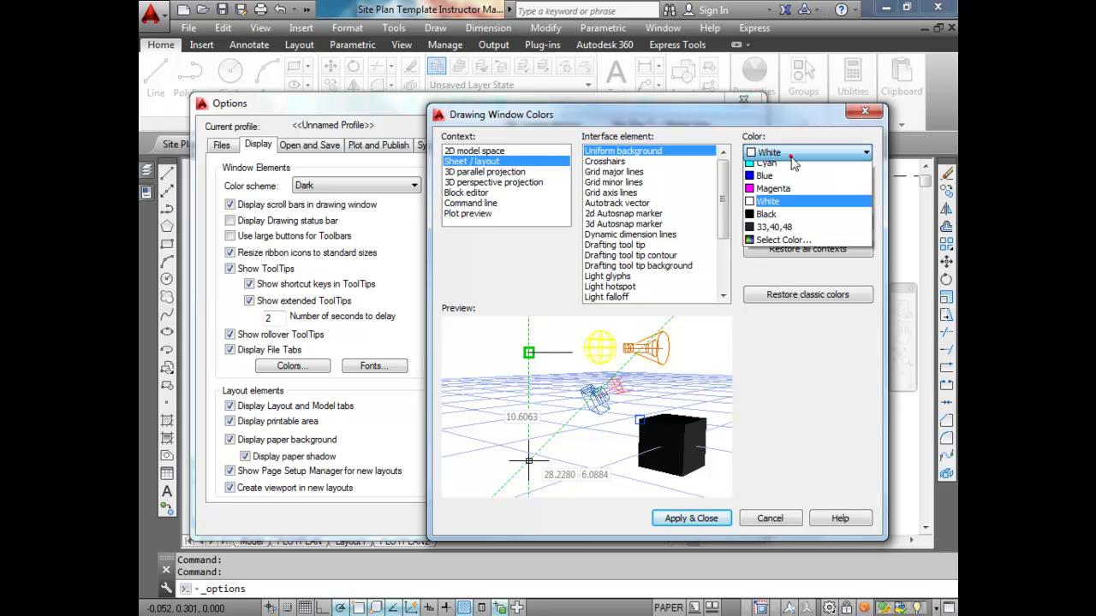
click(777, 259)
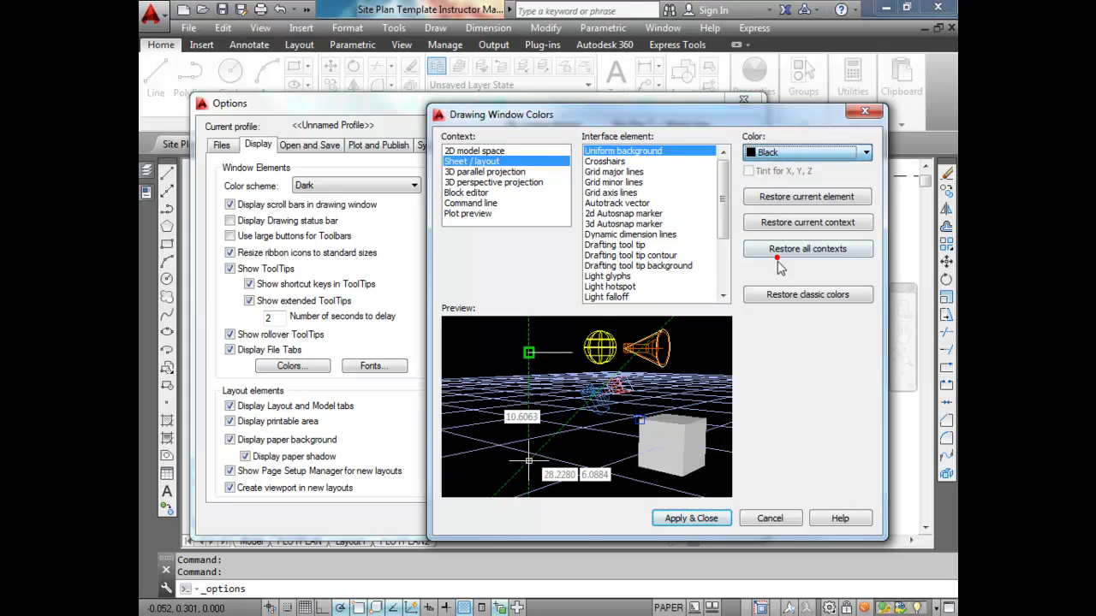
click(710, 517)
click(650, 521)
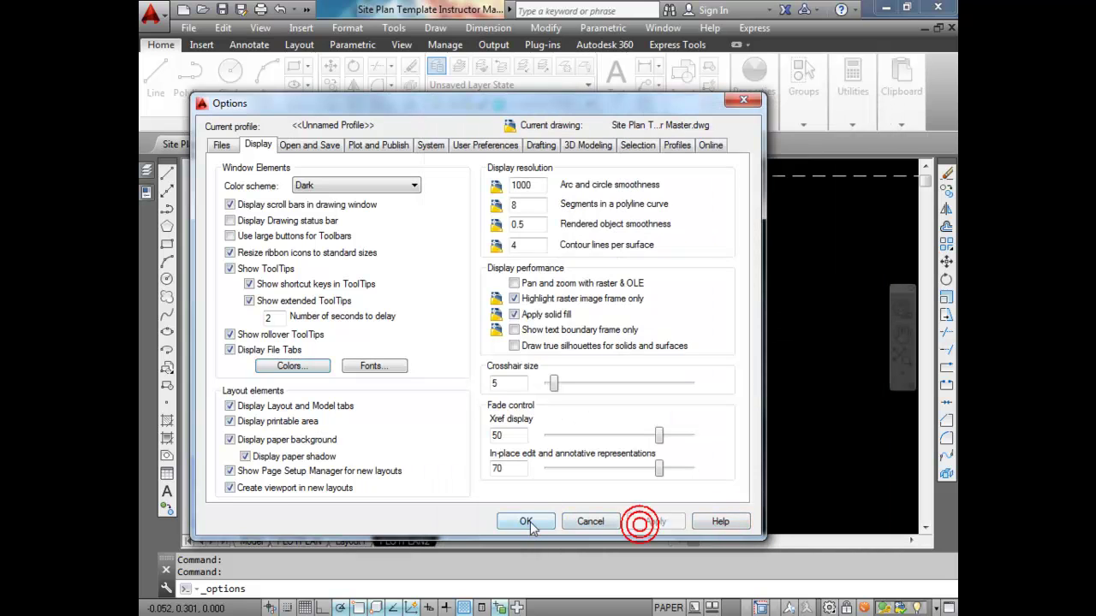
click(526, 519)
Step: Change the Sheet / layout uniform background back to White in Drawing Window Colors
scroll(447, 348, down, 6)
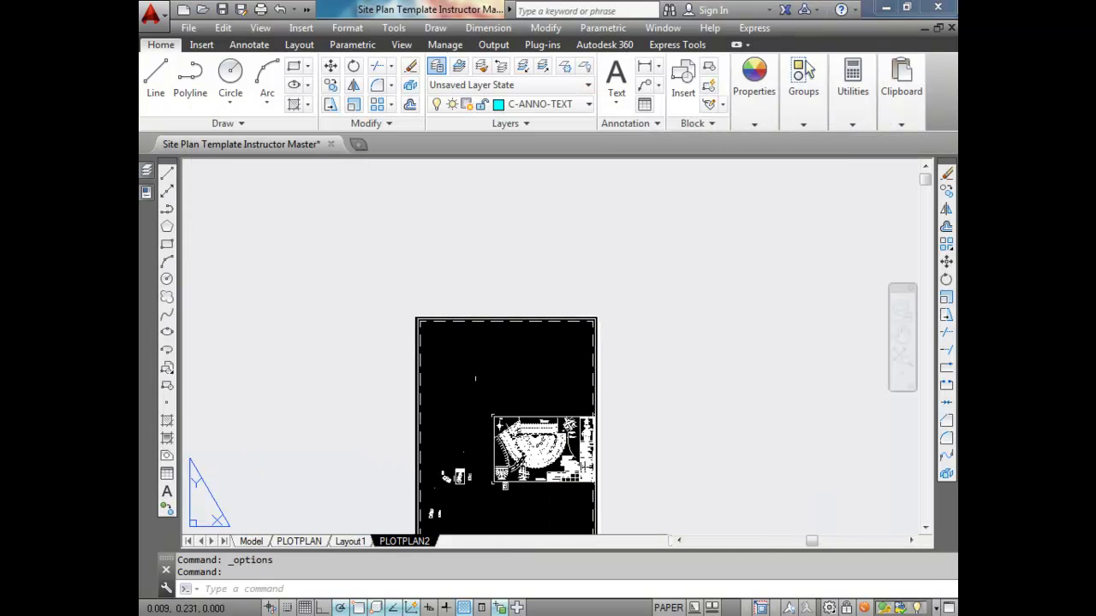
middle_drag(447, 349, 460, 266)
scroll(425, 285, up, 6)
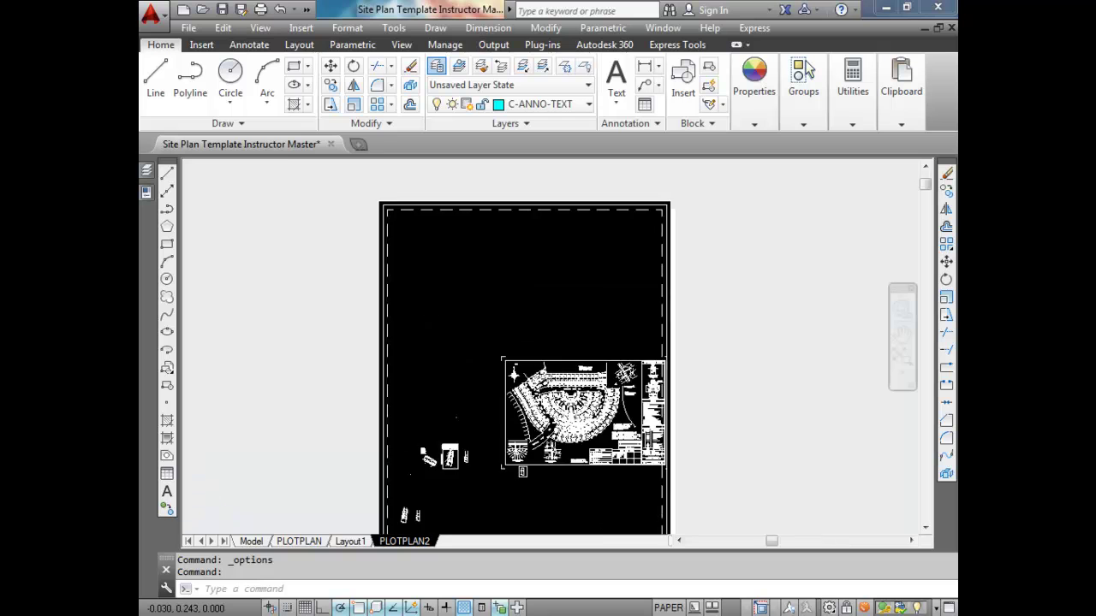
click(393, 28)
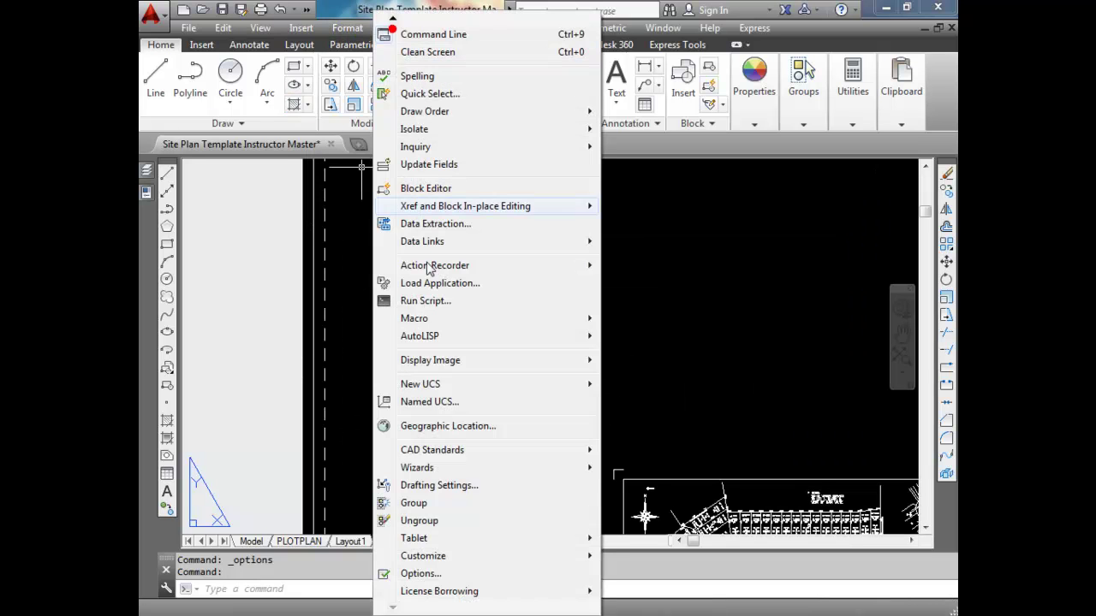
click(408, 570)
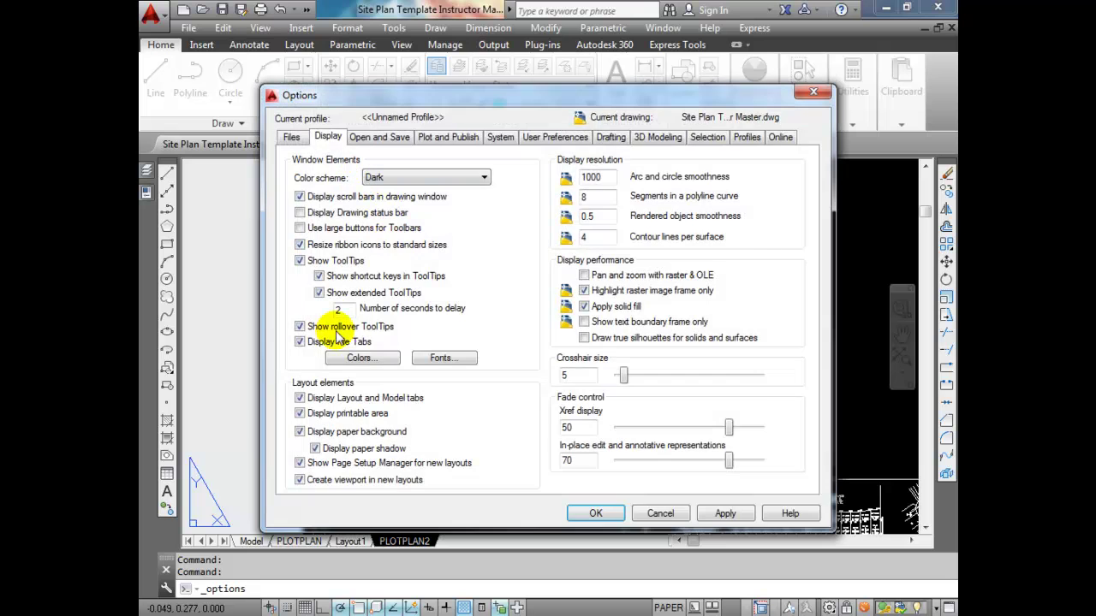
click(355, 358)
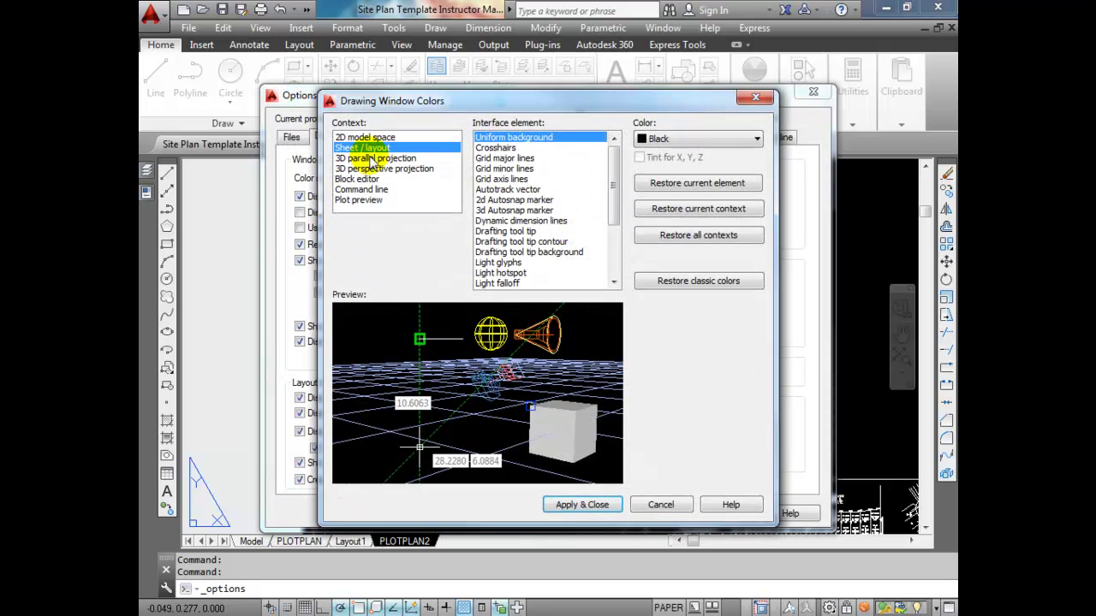
click(696, 140)
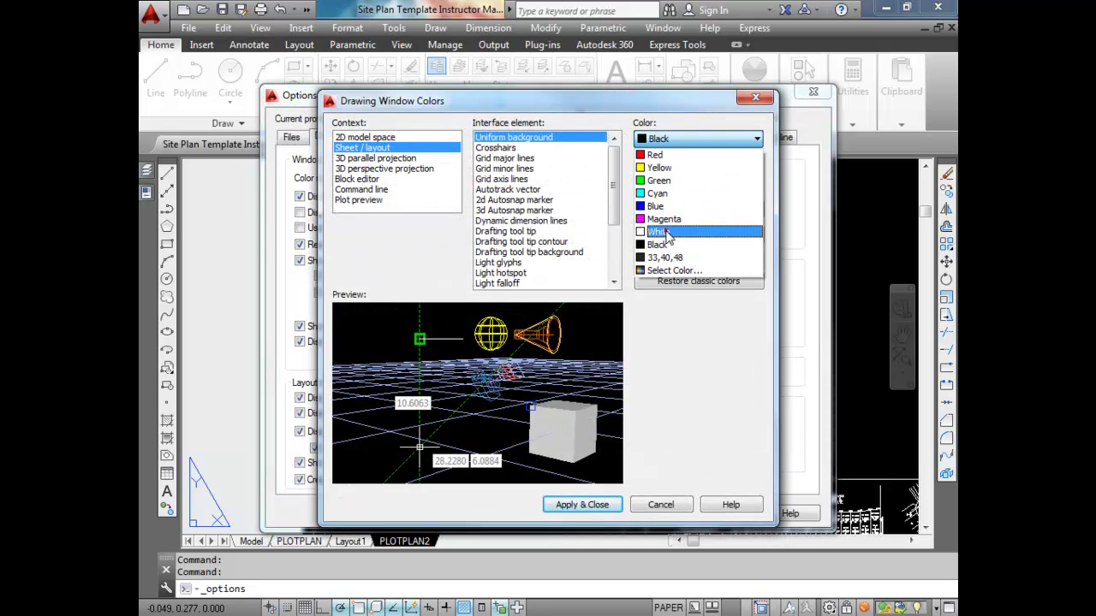
click(661, 232)
click(584, 504)
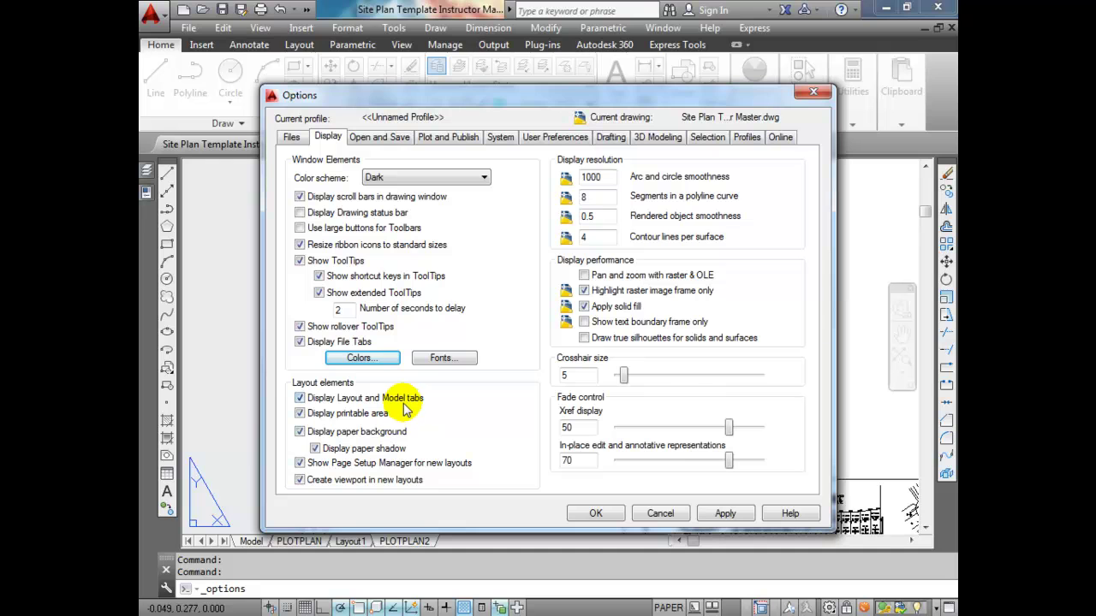
Step: Keep the printable area shown, enable Display paper shadow, and apply the layout display changes
click(300, 414)
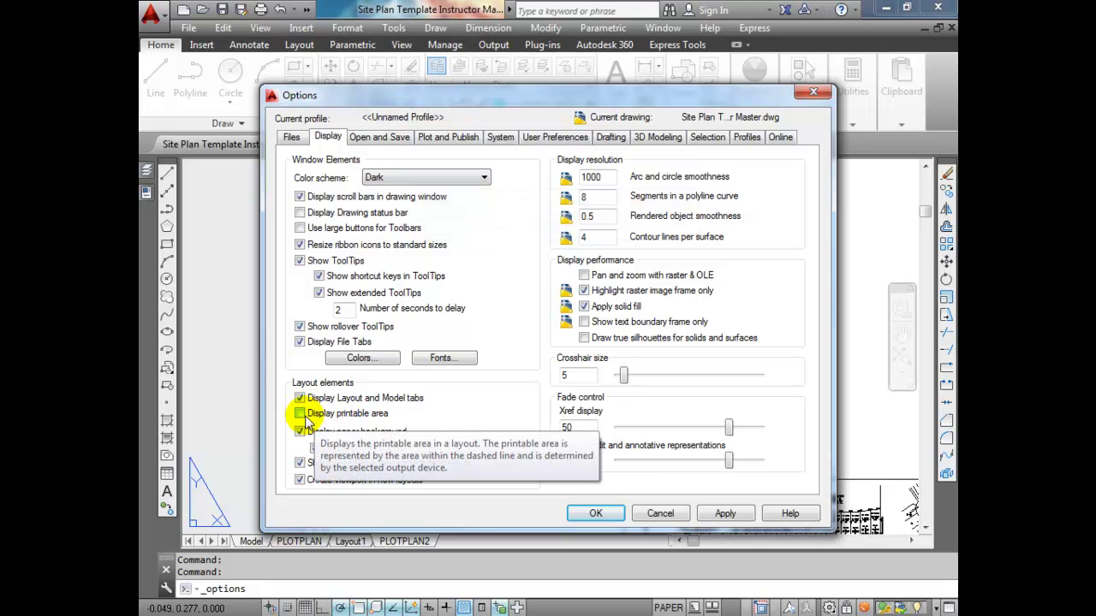
click(299, 414)
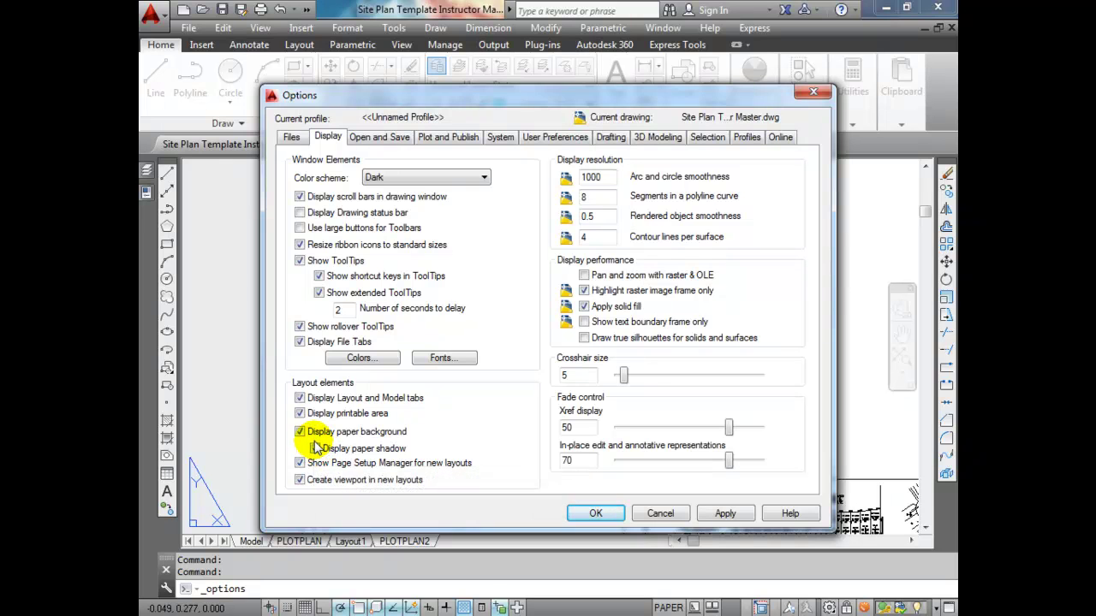
click(315, 448)
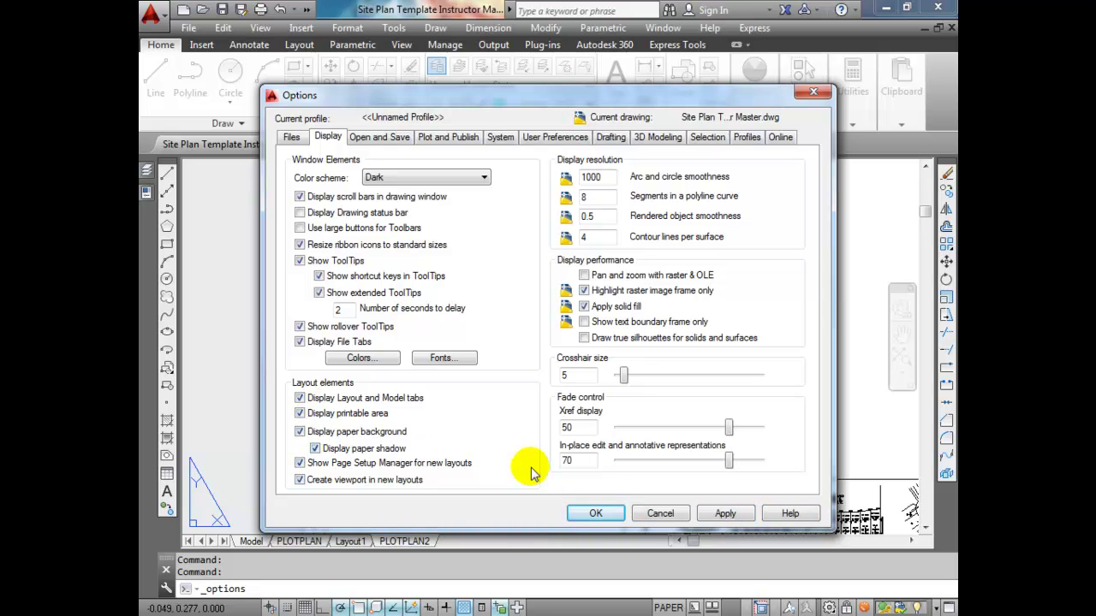
click(722, 511)
click(599, 514)
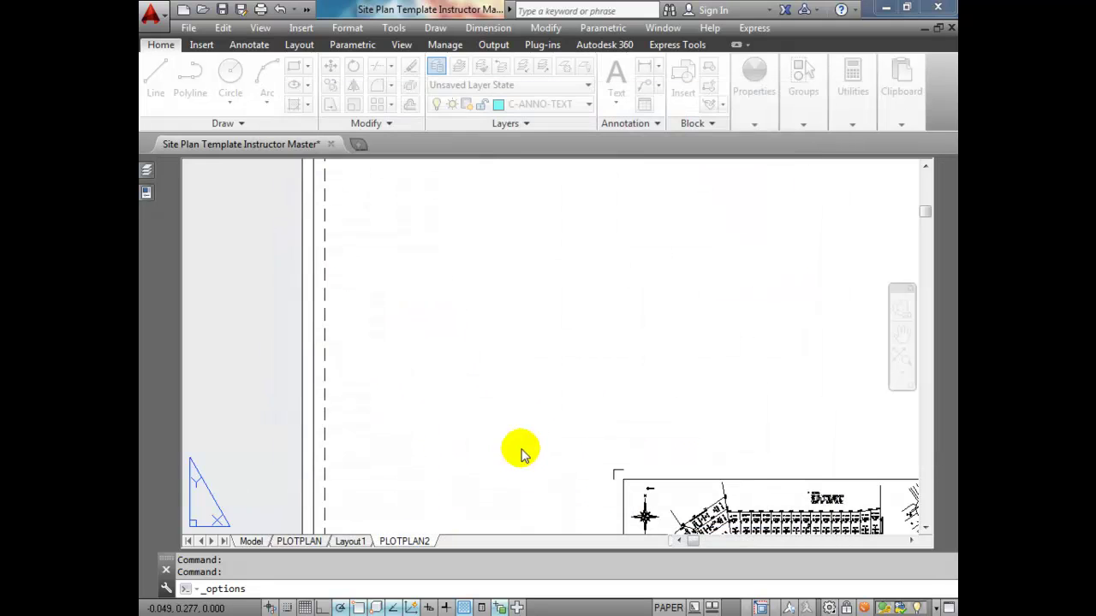
scroll(324, 307, down, 7)
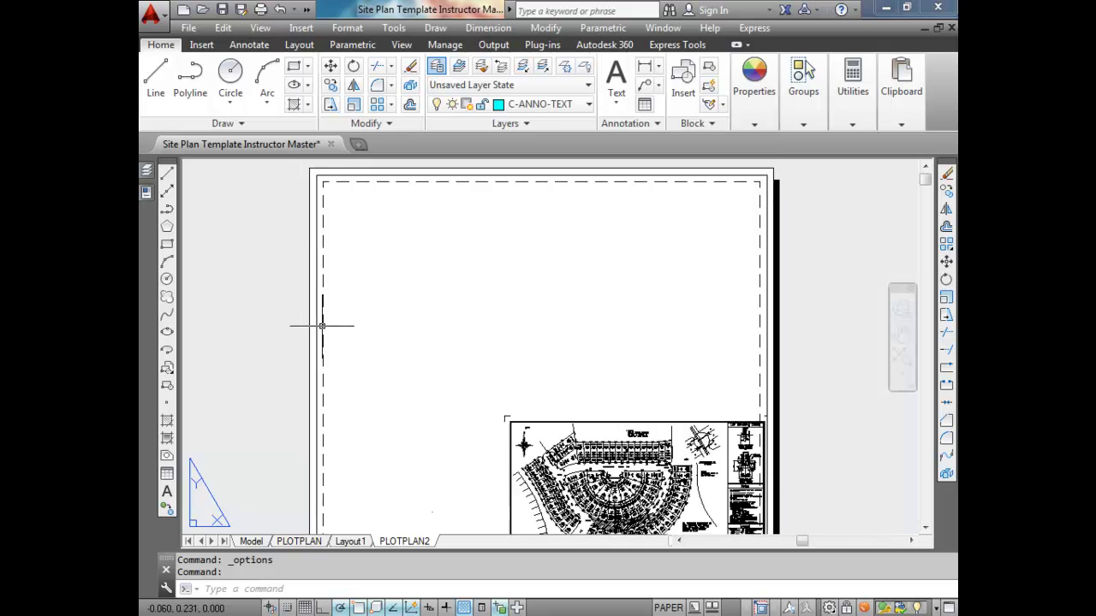
scroll(325, 313, up, 3)
scroll(619, 205, up, 4)
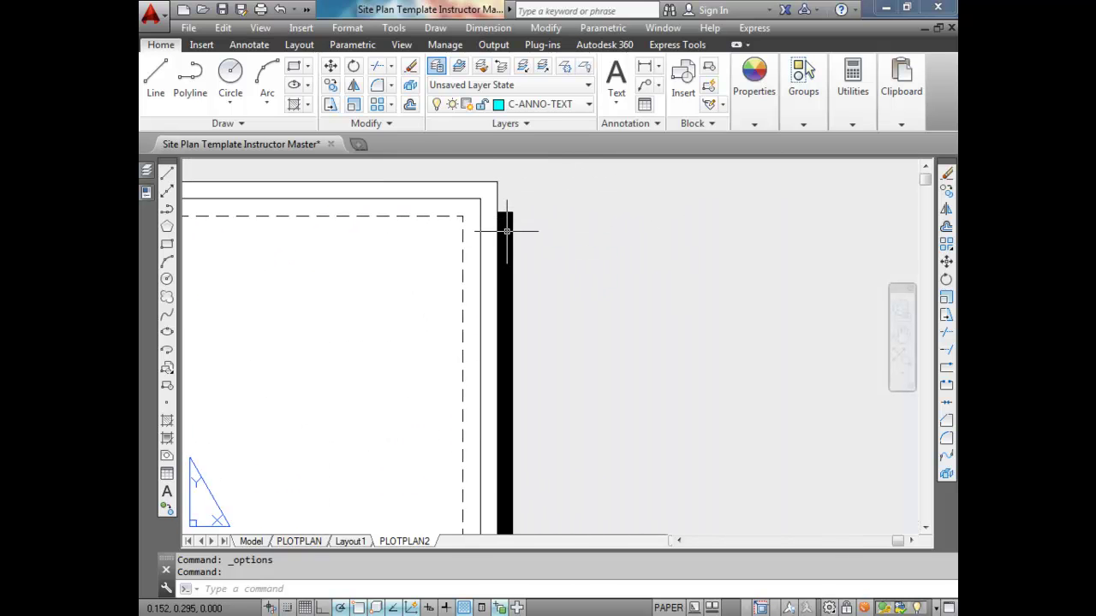
scroll(507, 231, down, 4)
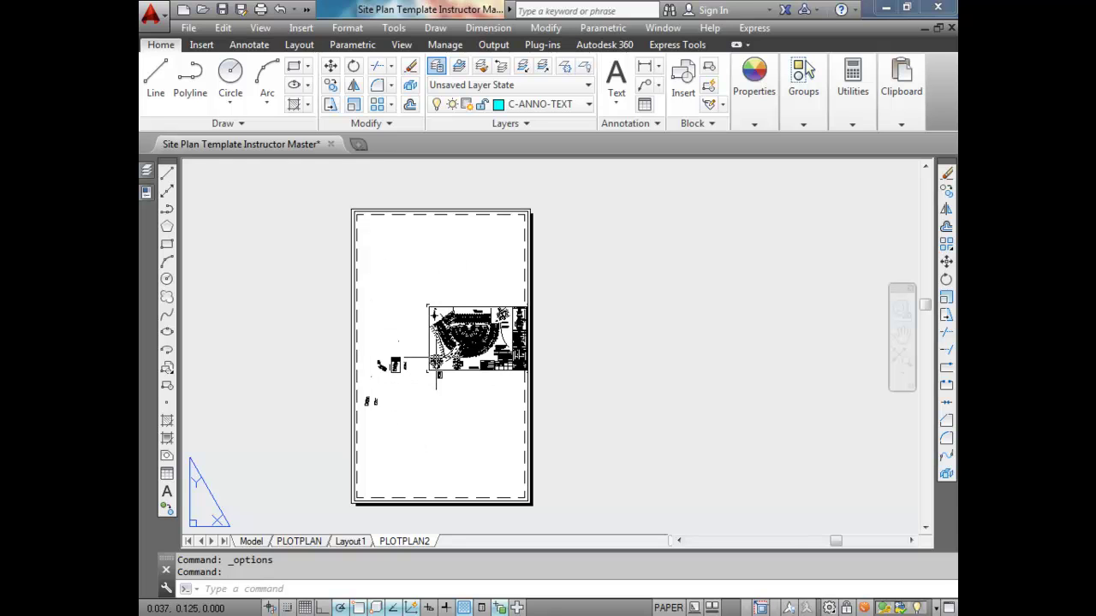
Step: Inside the viewport, zoom and pan until the title block and drawing area fill it
double_click(404, 369)
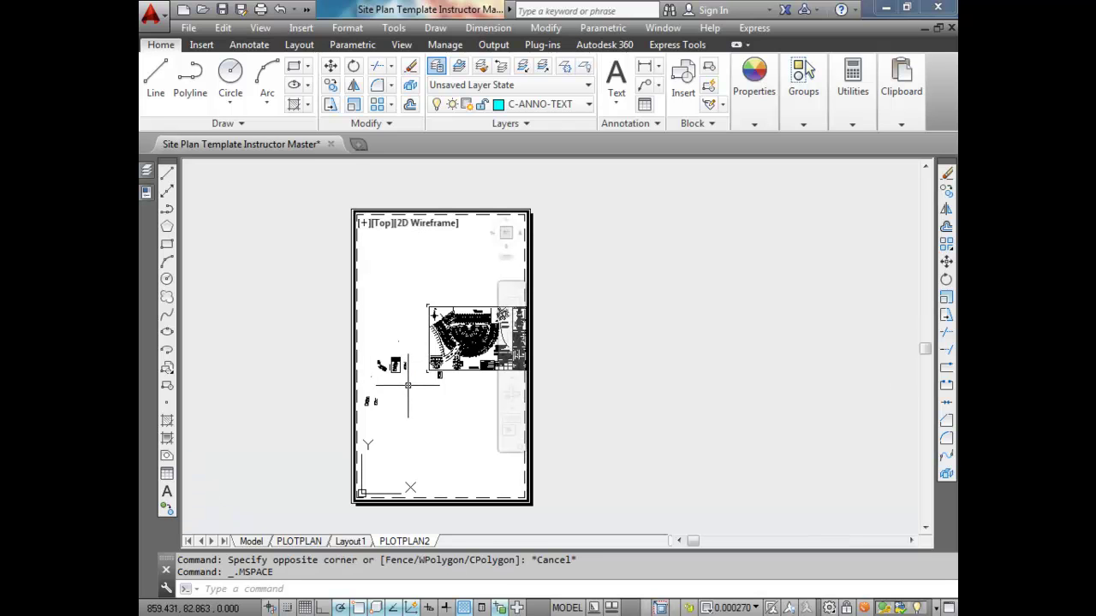
double_click(613, 394)
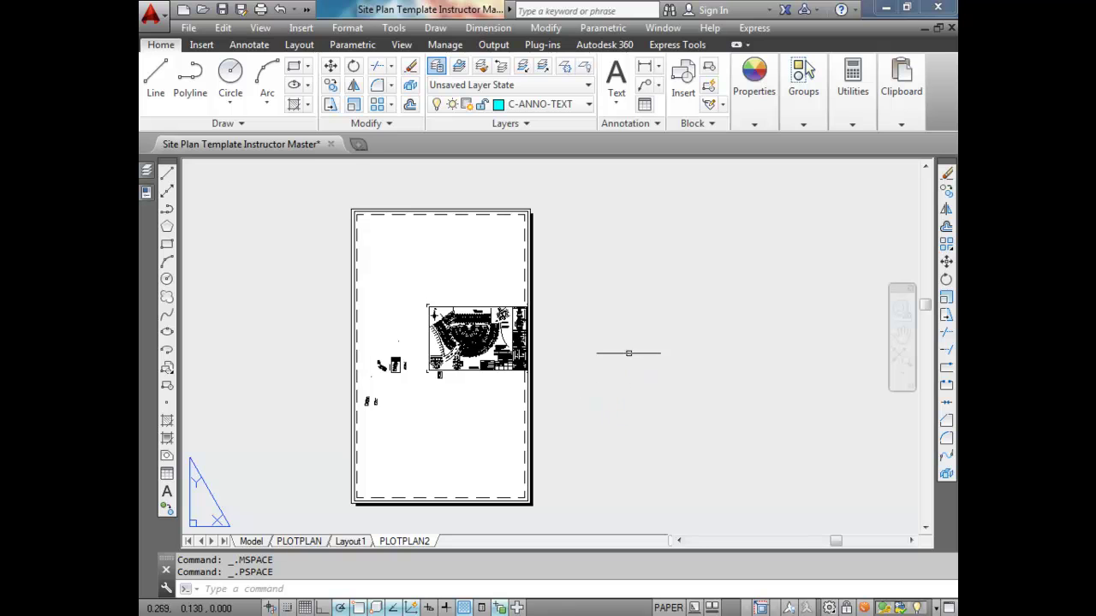
double_click(404, 402)
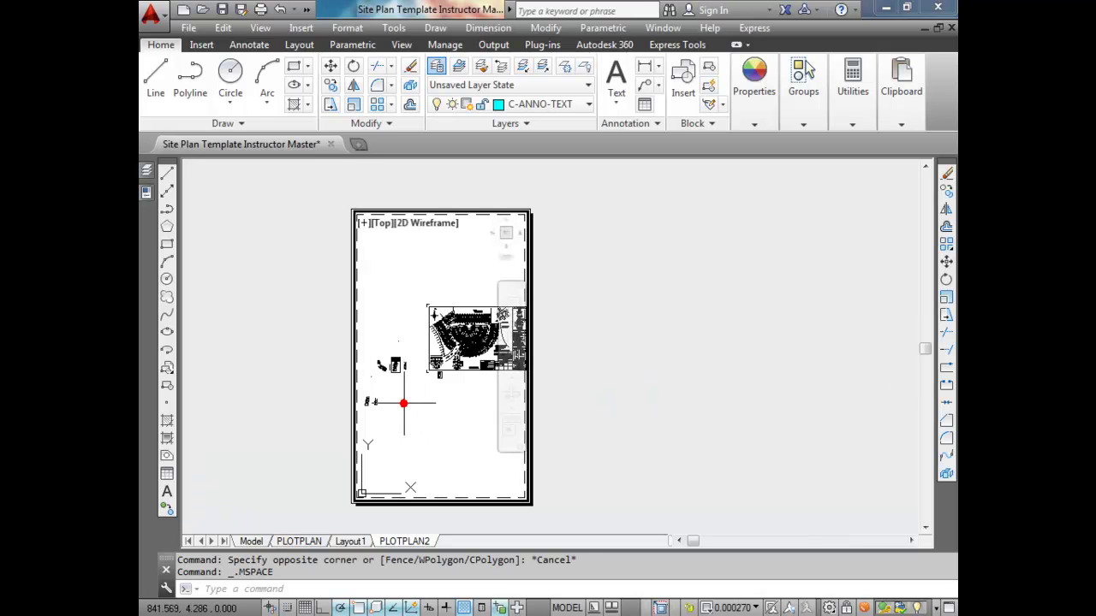
scroll(398, 385, up, 4)
scroll(397, 384, up, 3)
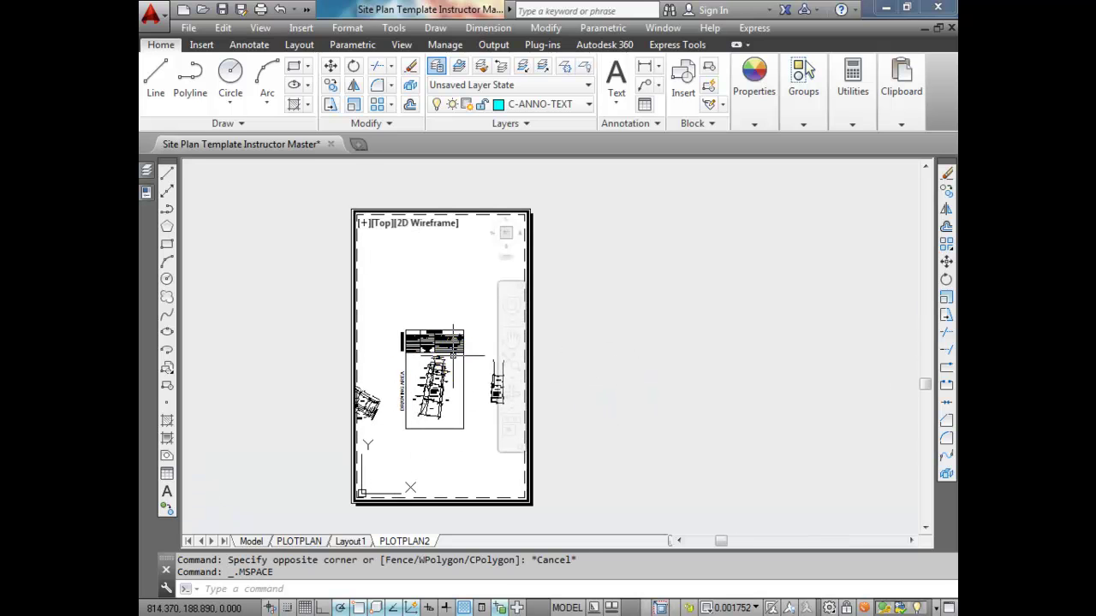
middle_drag(445, 377, 489, 300)
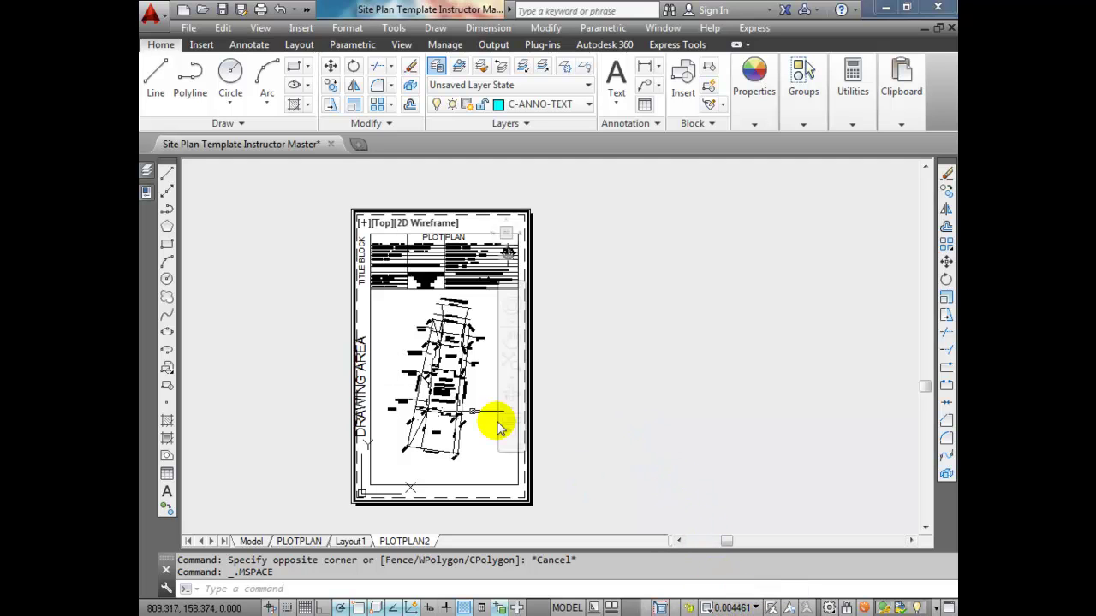
Step: Apply the 1:200 scale to the viewport and nudge the plan into position
click(731, 608)
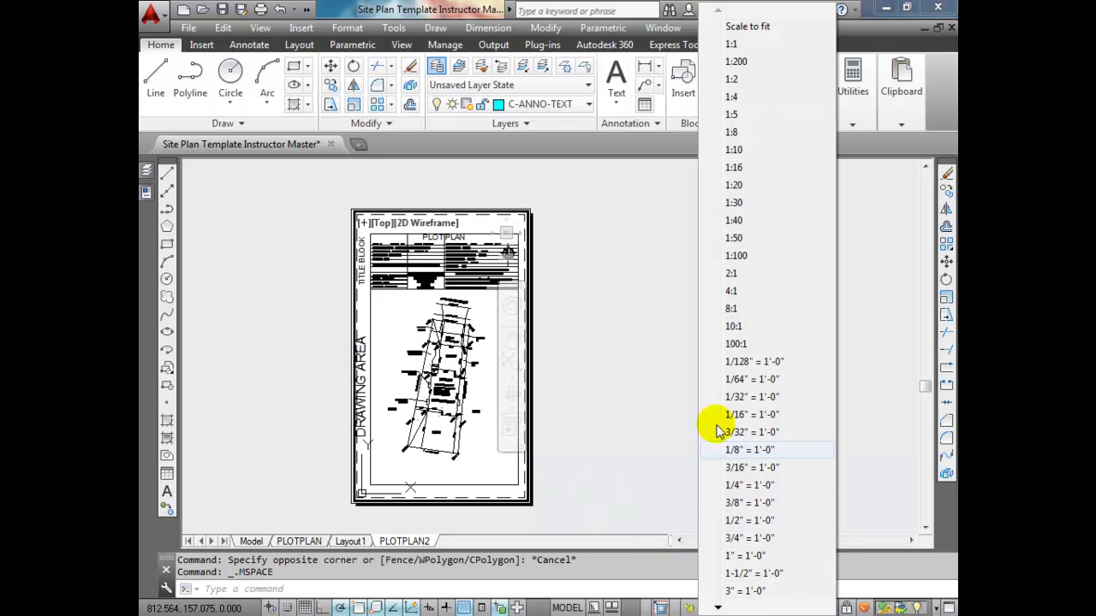
click(737, 62)
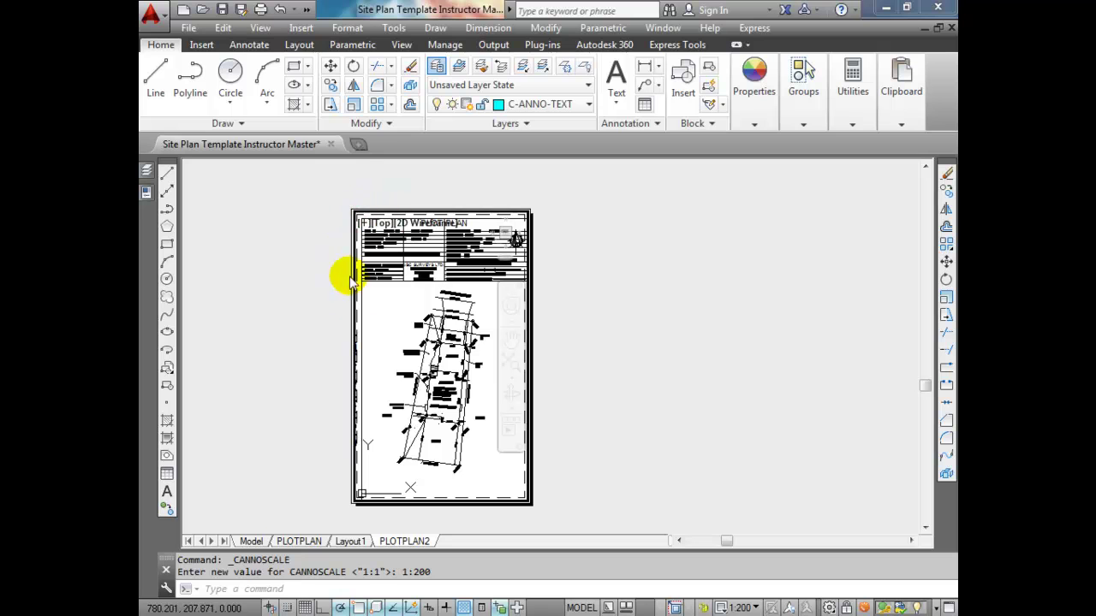
middle_drag(396, 325, 392, 319)
double_click(607, 322)
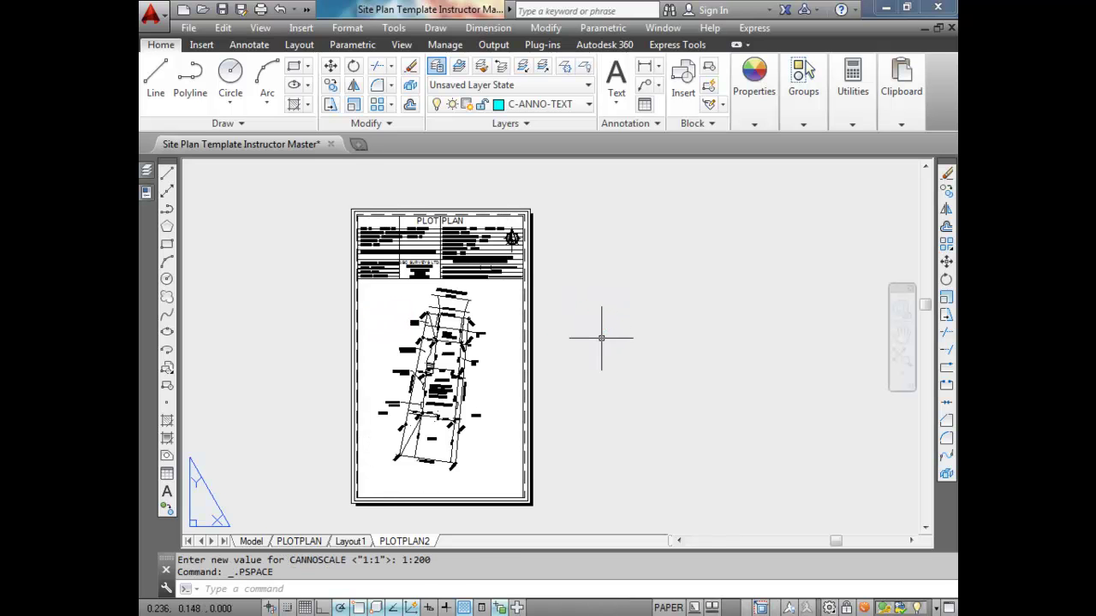
Step: Check the custom 1 = 200 scale definition, keeping 1:200 on the viewport
double_click(483, 329)
click(735, 606)
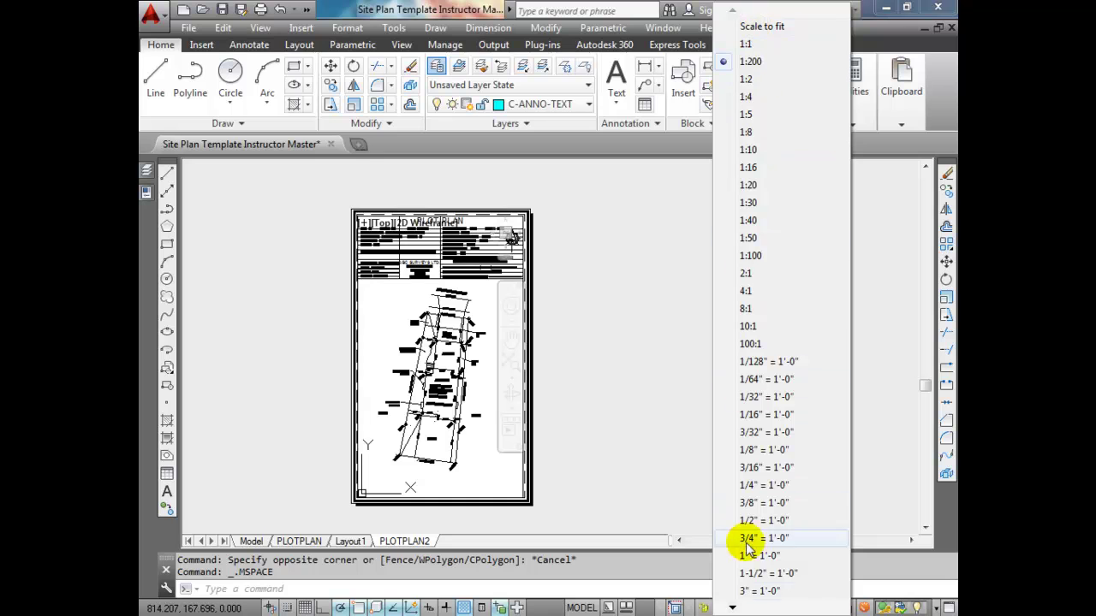
mouse_move(732, 606)
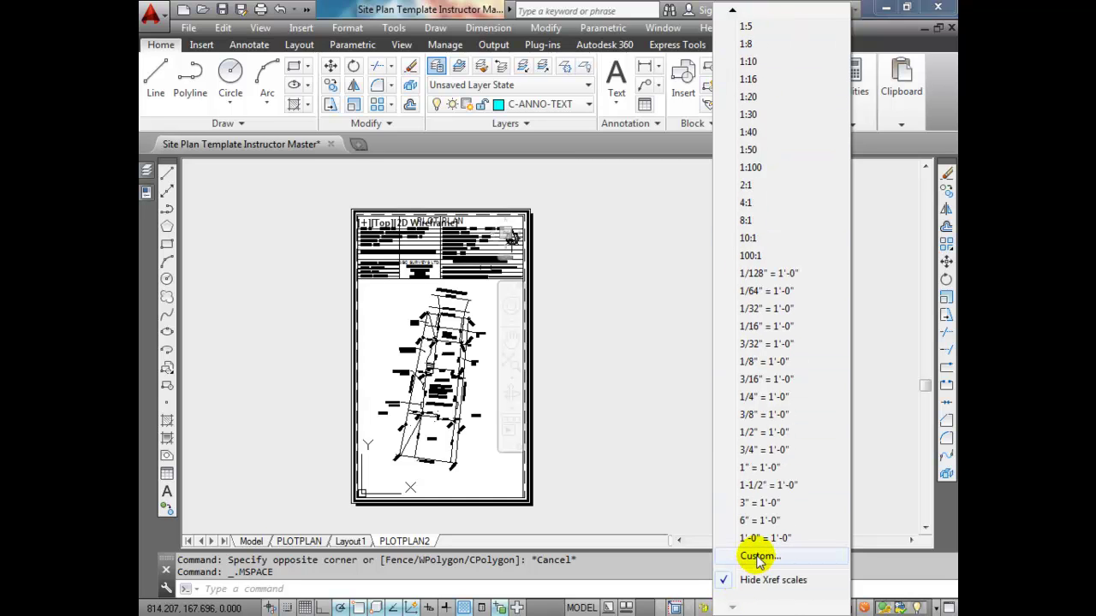
click(757, 556)
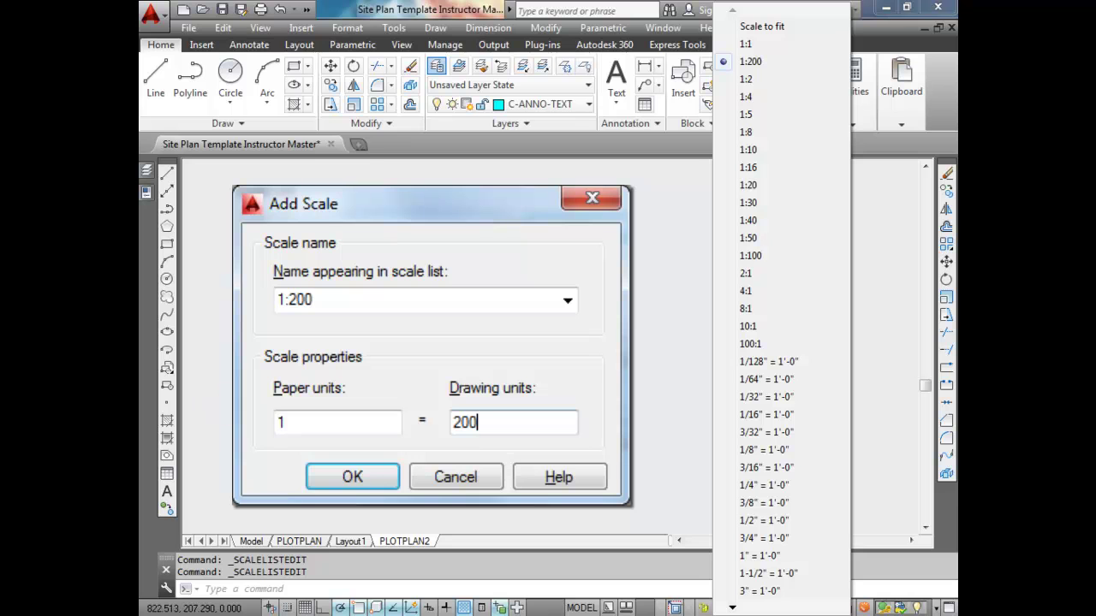
click(732, 606)
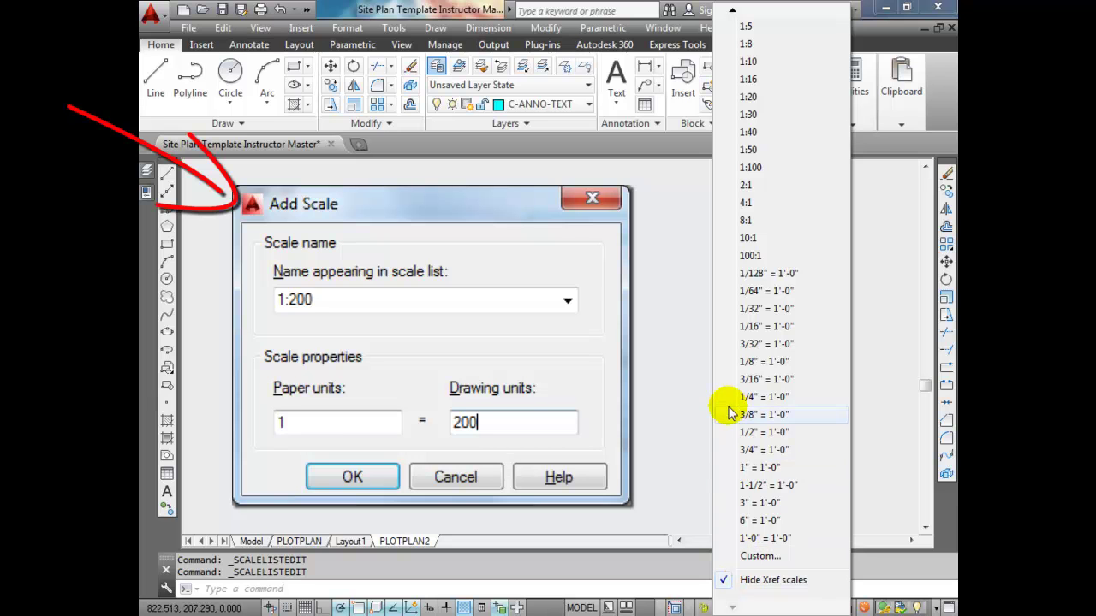
click(732, 10)
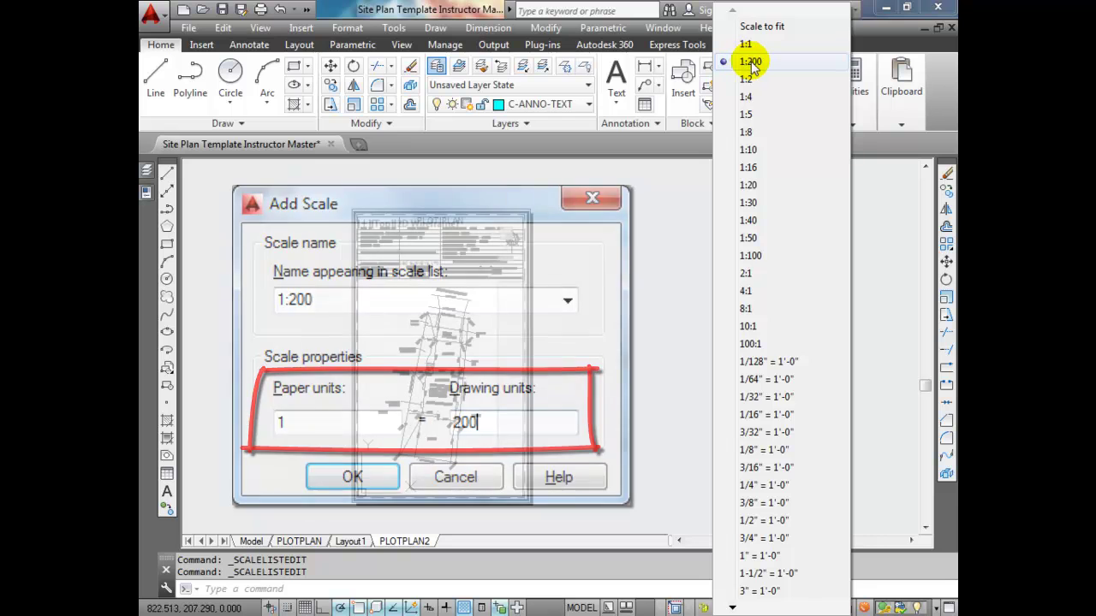
click(746, 61)
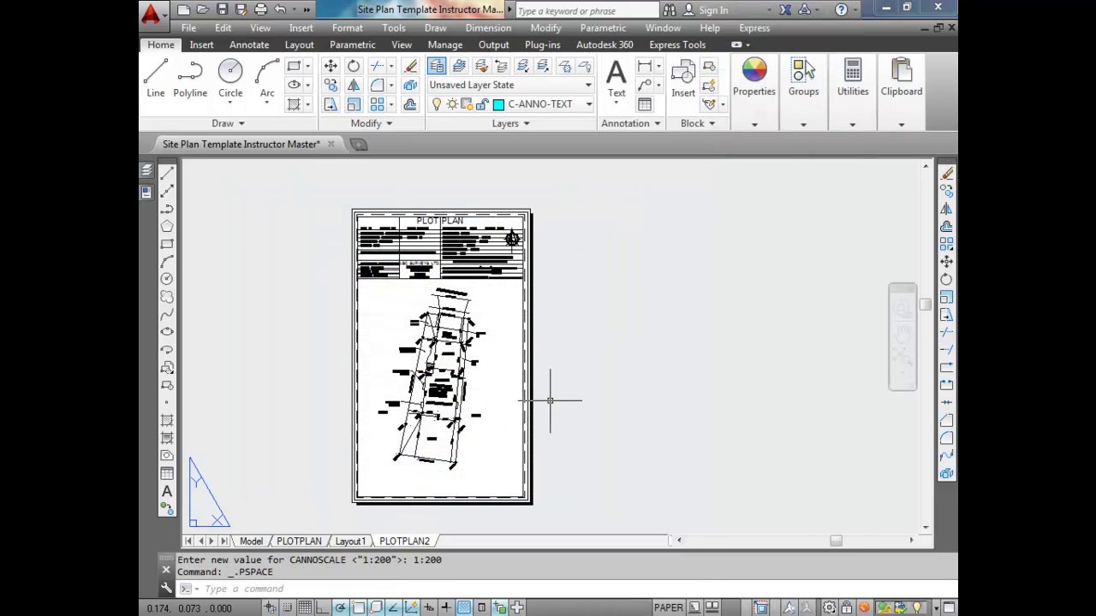
scroll(476, 308, up, 4)
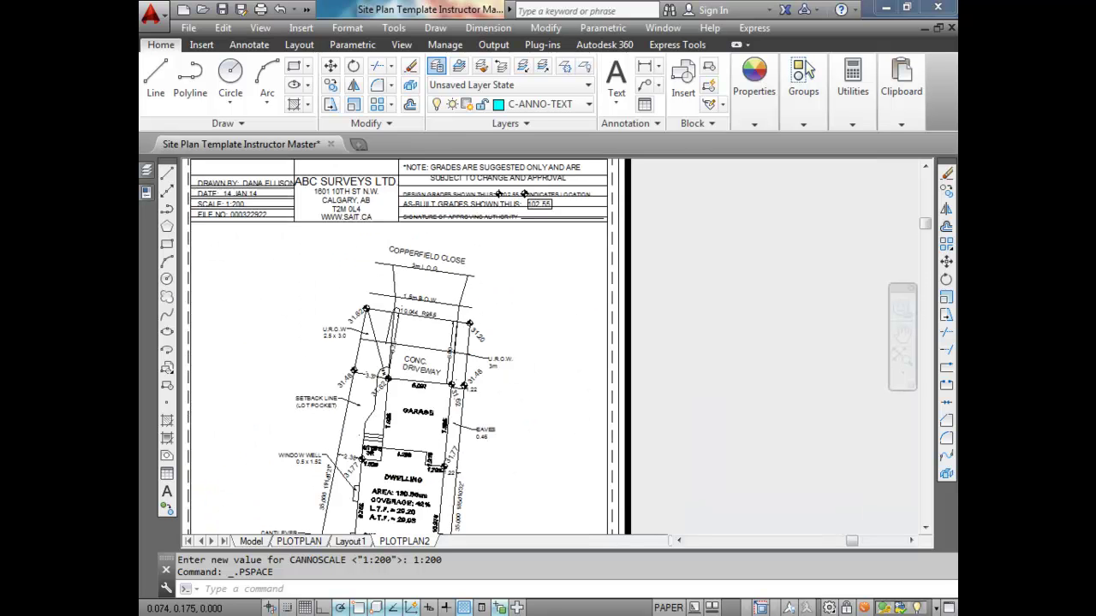
scroll(476, 308, down, 2)
middle_drag(476, 308, 514, 379)
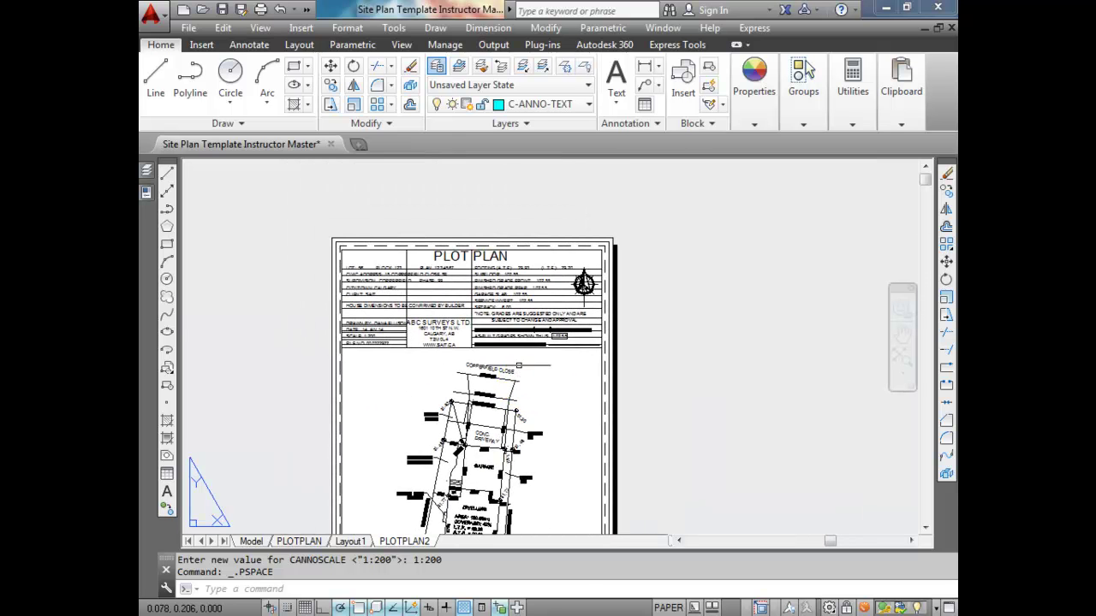
scroll(583, 289, up, 6)
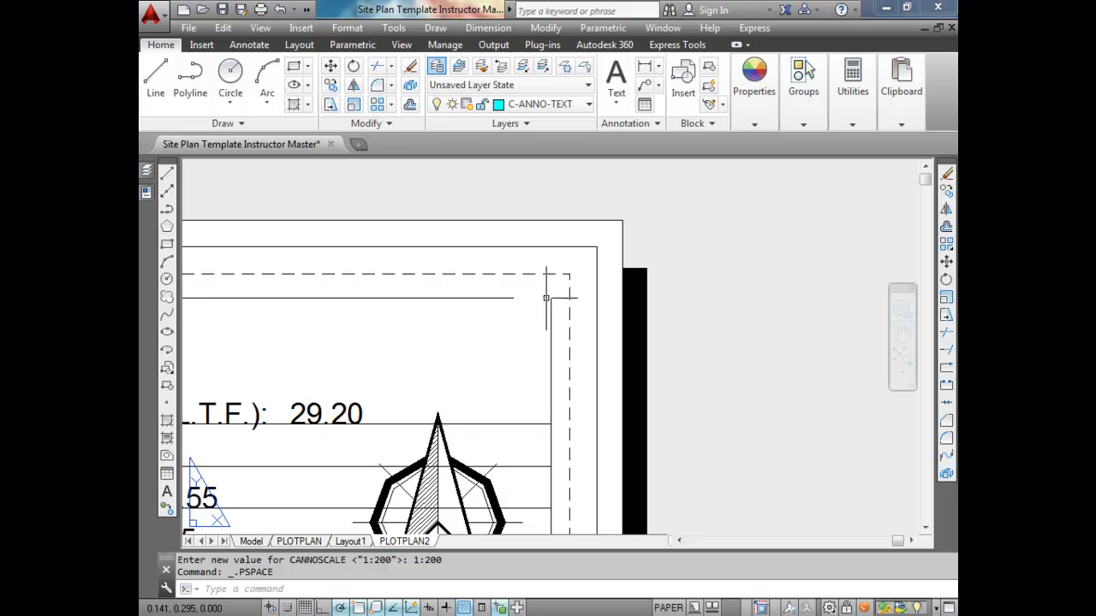
scroll(573, 256, down, 6)
middle_drag(394, 275, 577, 241)
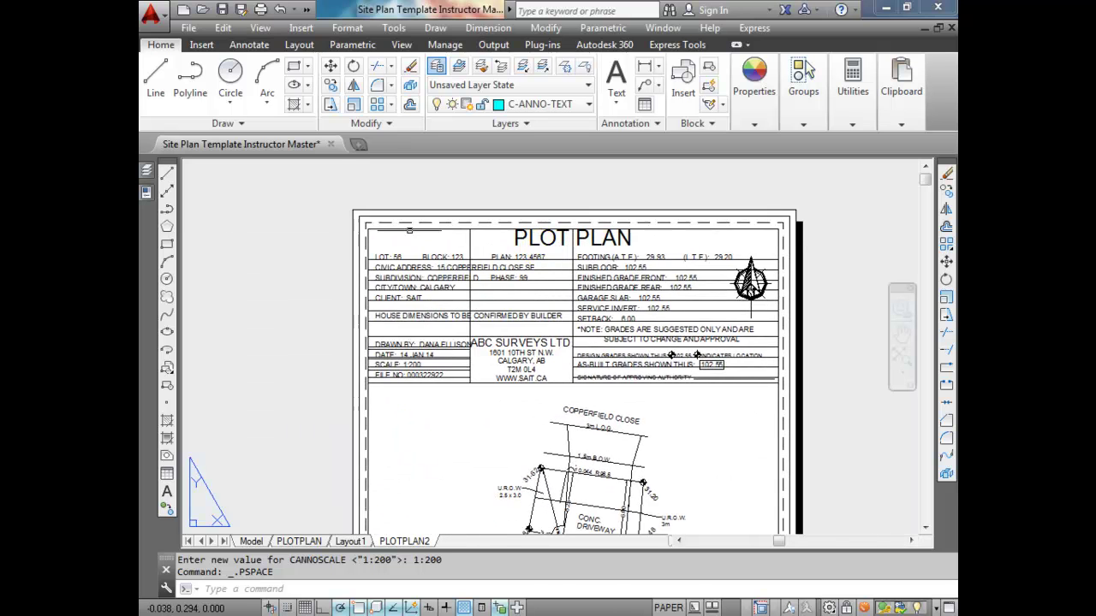
scroll(354, 225, up, 5)
scroll(392, 362, down, 7)
middle_drag(391, 362, 380, 232)
middle_drag(360, 500, 360, 427)
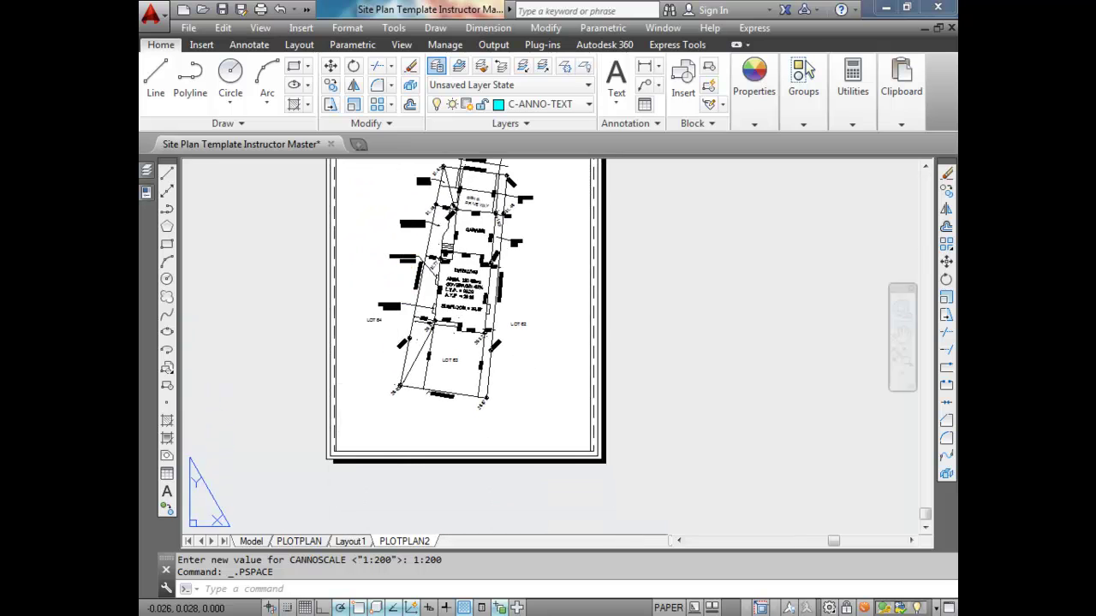
scroll(360, 428, up, 8)
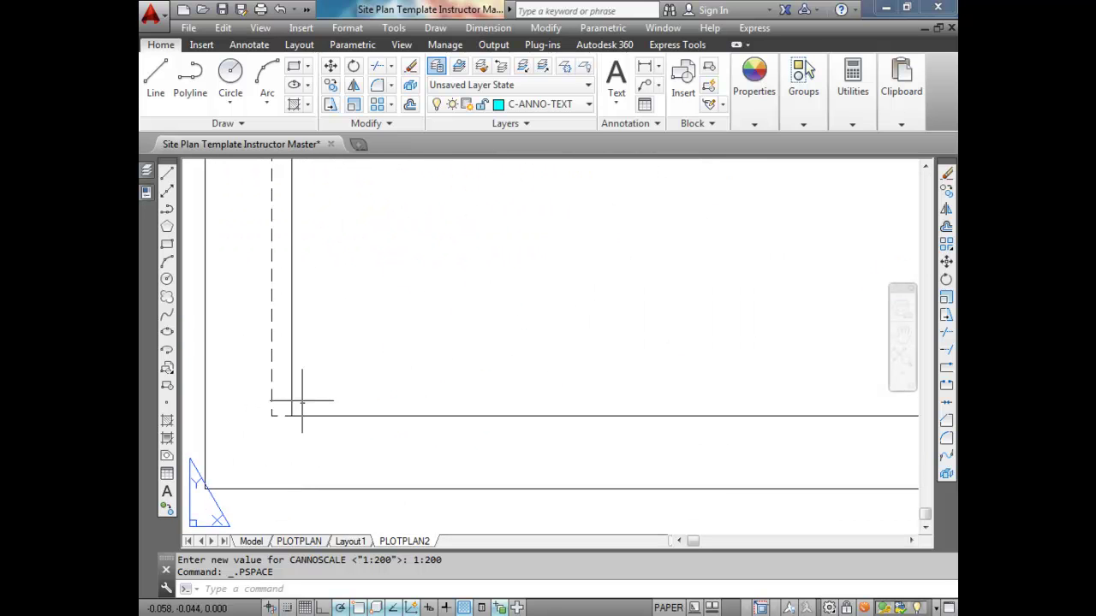
double_click(282, 377)
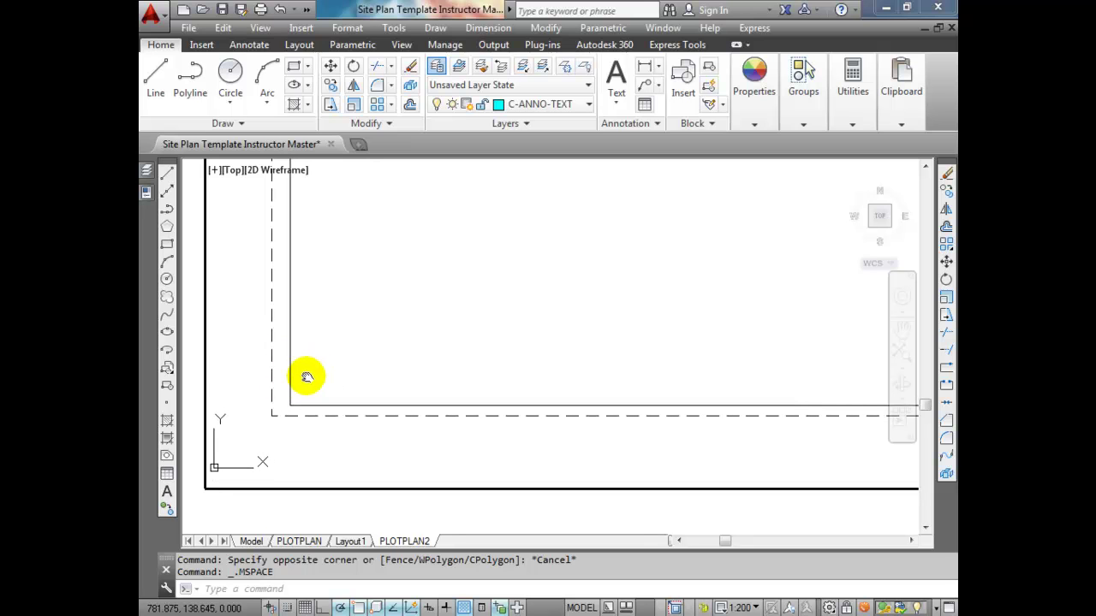
double_click(310, 502)
scroll(310, 445, down, 4)
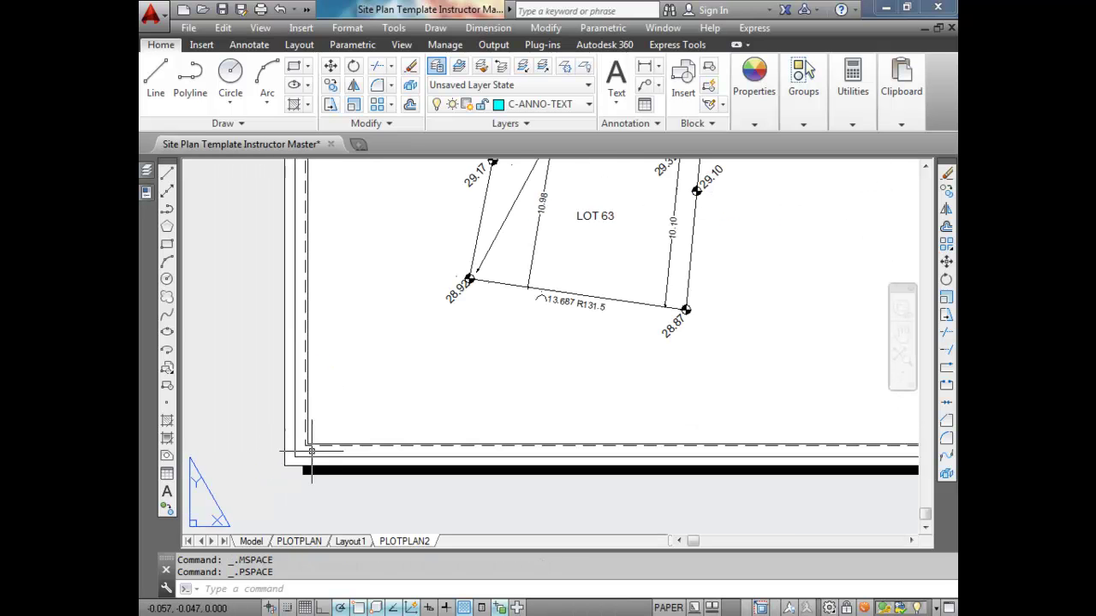
scroll(444, 442, up, 2)
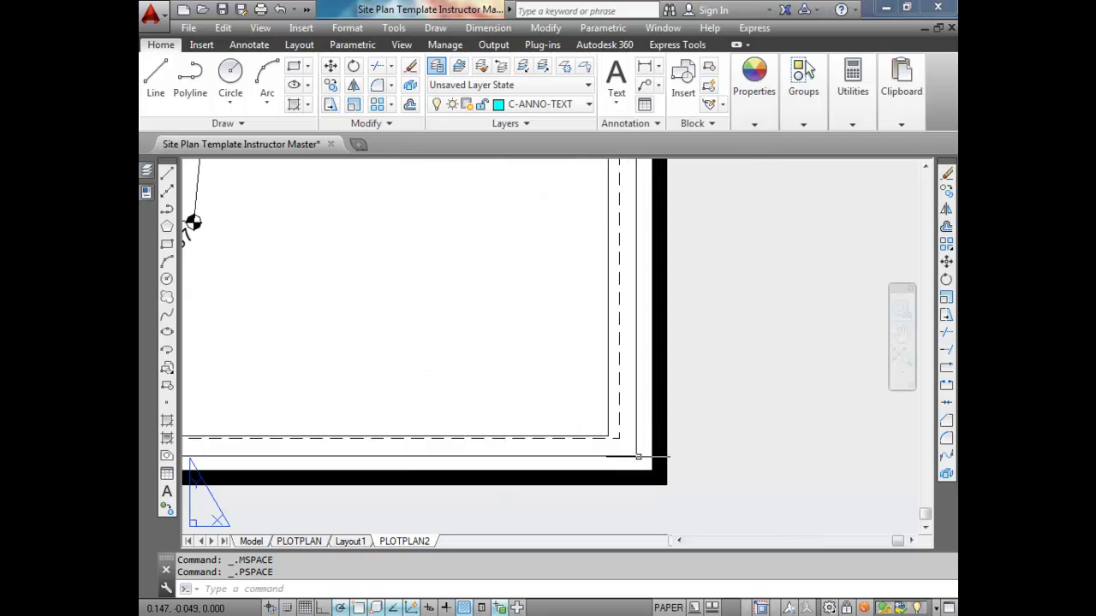
scroll(596, 445, down, 2)
scroll(596, 445, up, 2)
middle_drag(548, 197, 548, 428)
scroll(603, 228, up, 3)
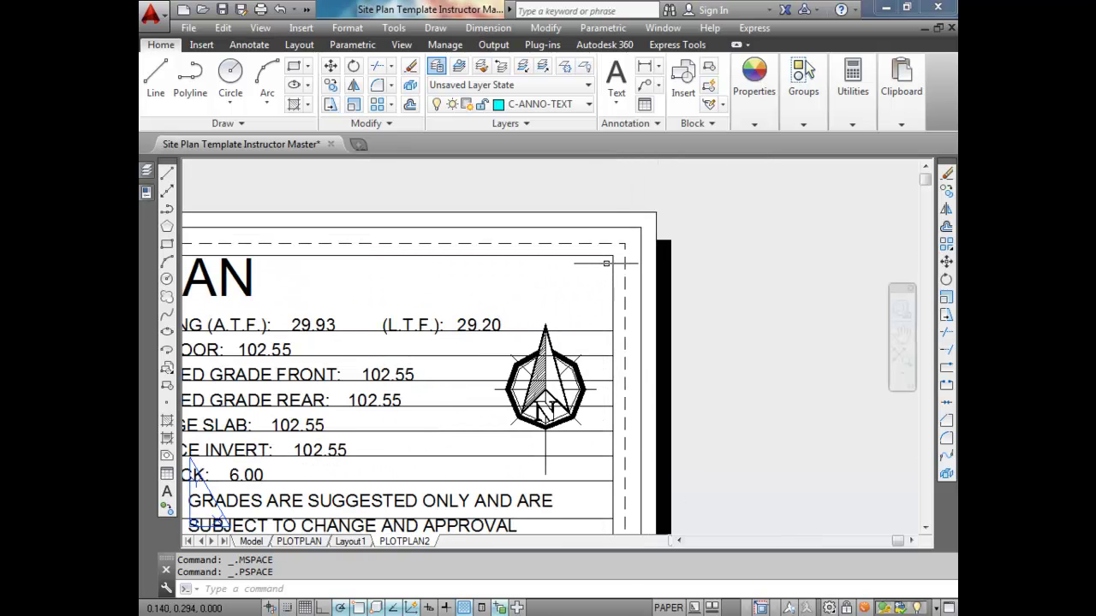
scroll(613, 263, down, 3)
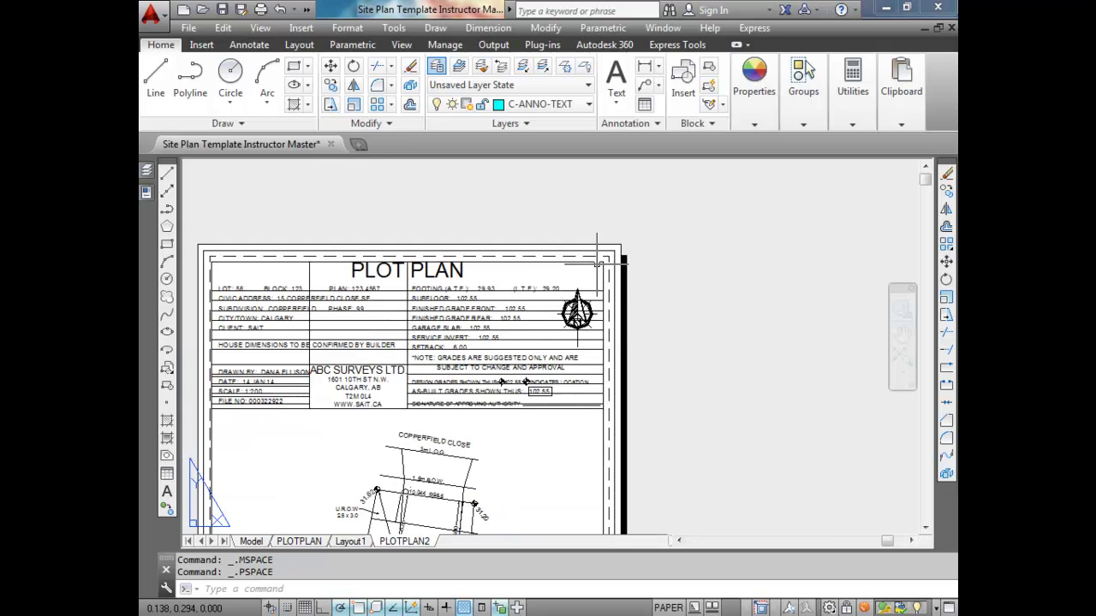
scroll(608, 300, down, 2)
middle_drag(599, 364, 591, 267)
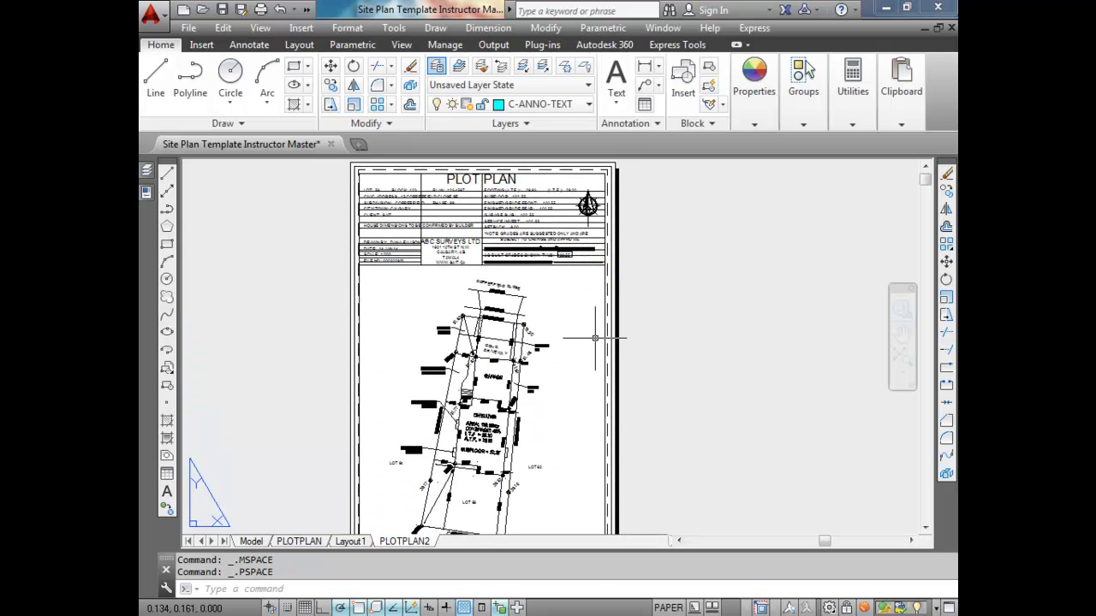
middle_drag(594, 344, 602, 265)
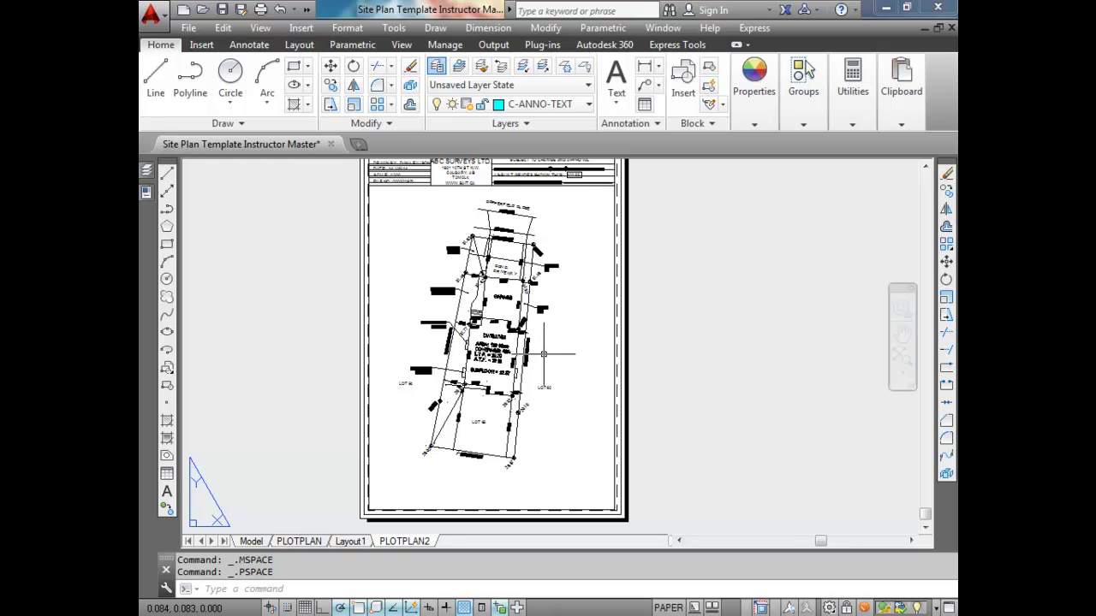
scroll(616, 361, down, 2)
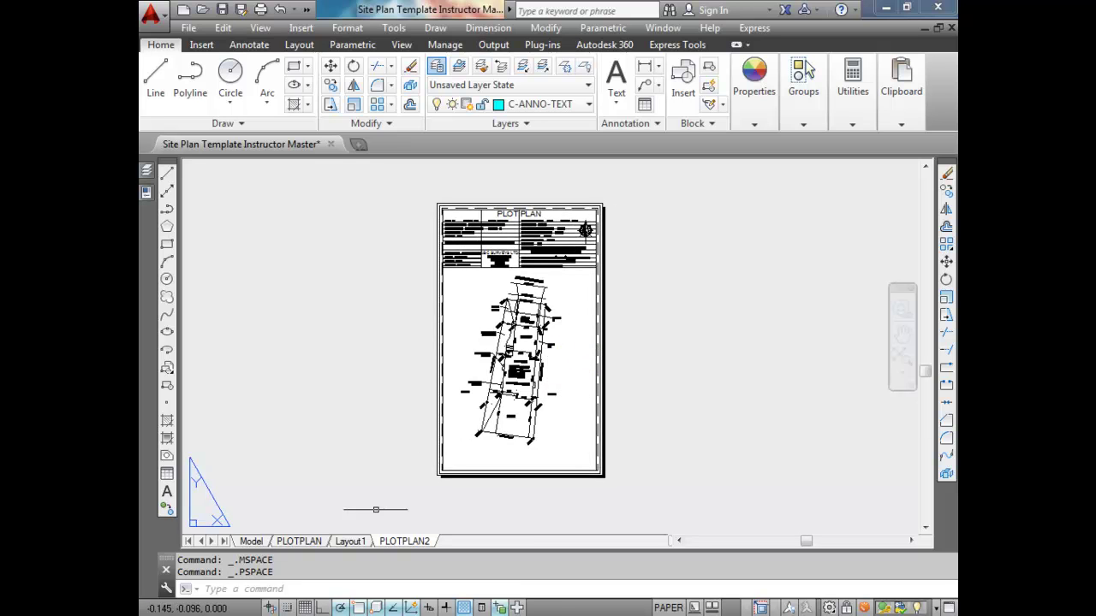
click(399, 538)
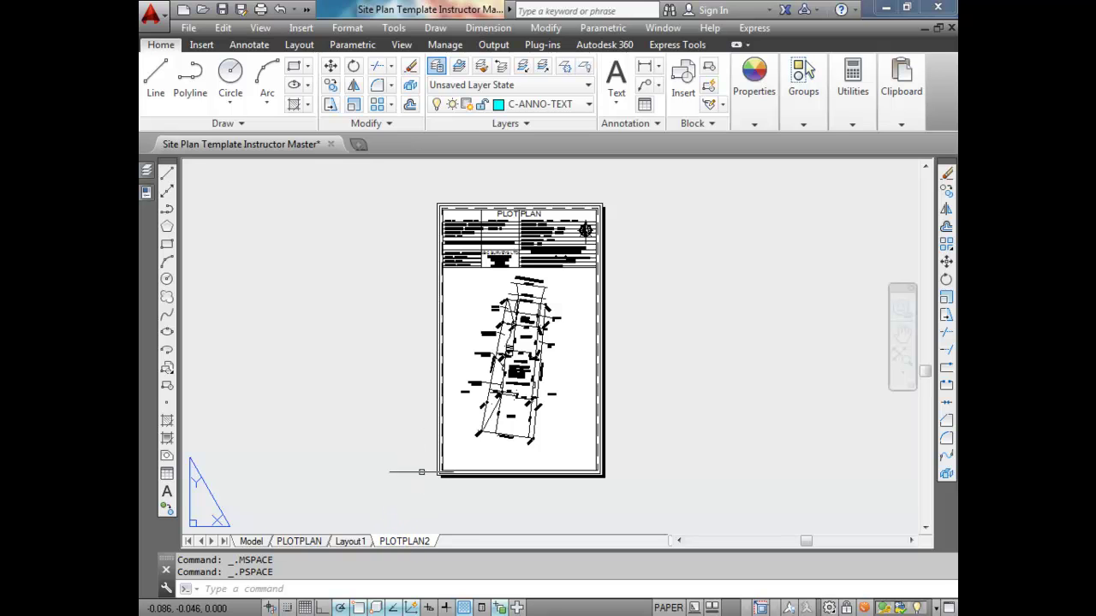
right_click(413, 543)
click(455, 428)
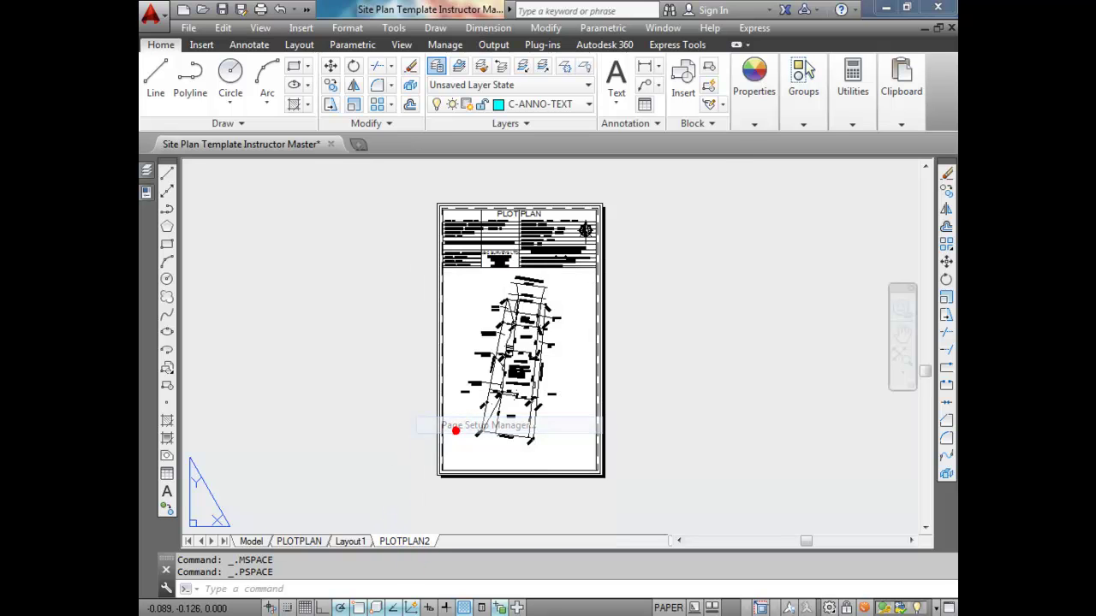
click(675, 283)
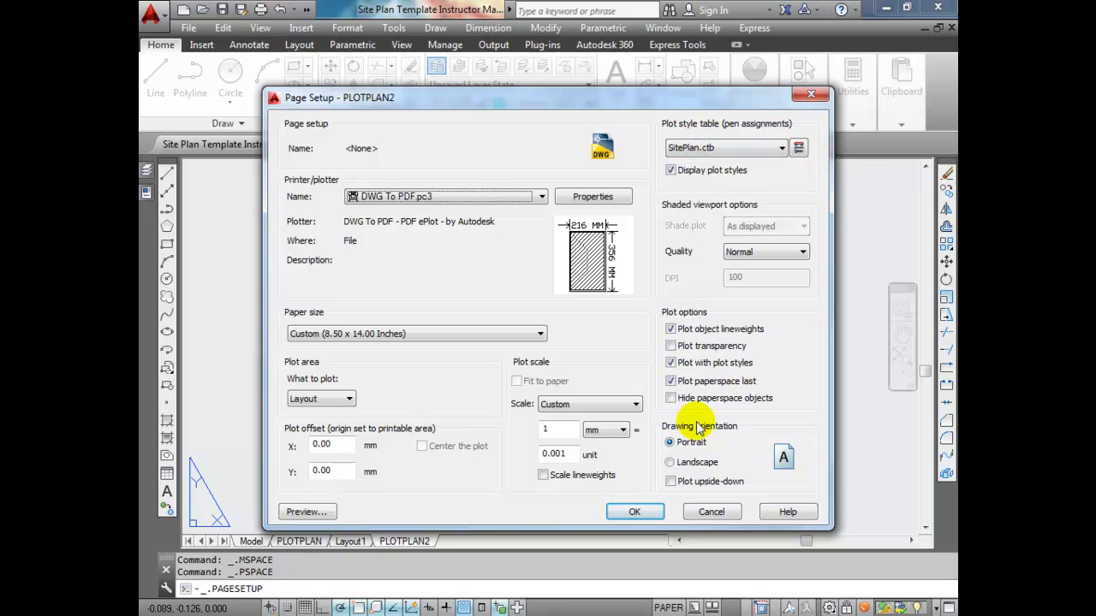
click(704, 514)
click(623, 479)
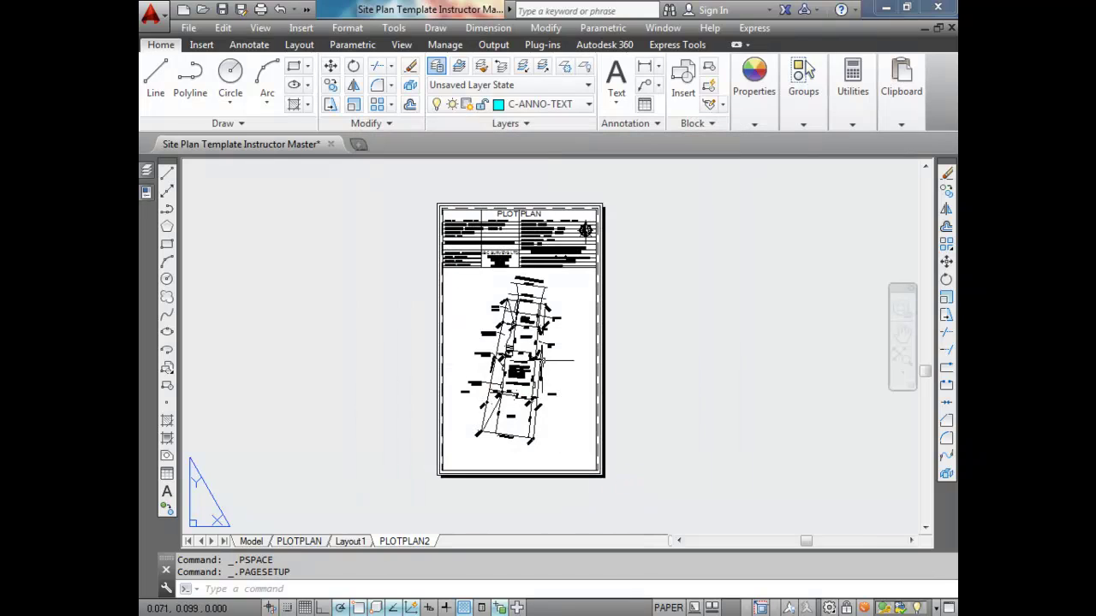